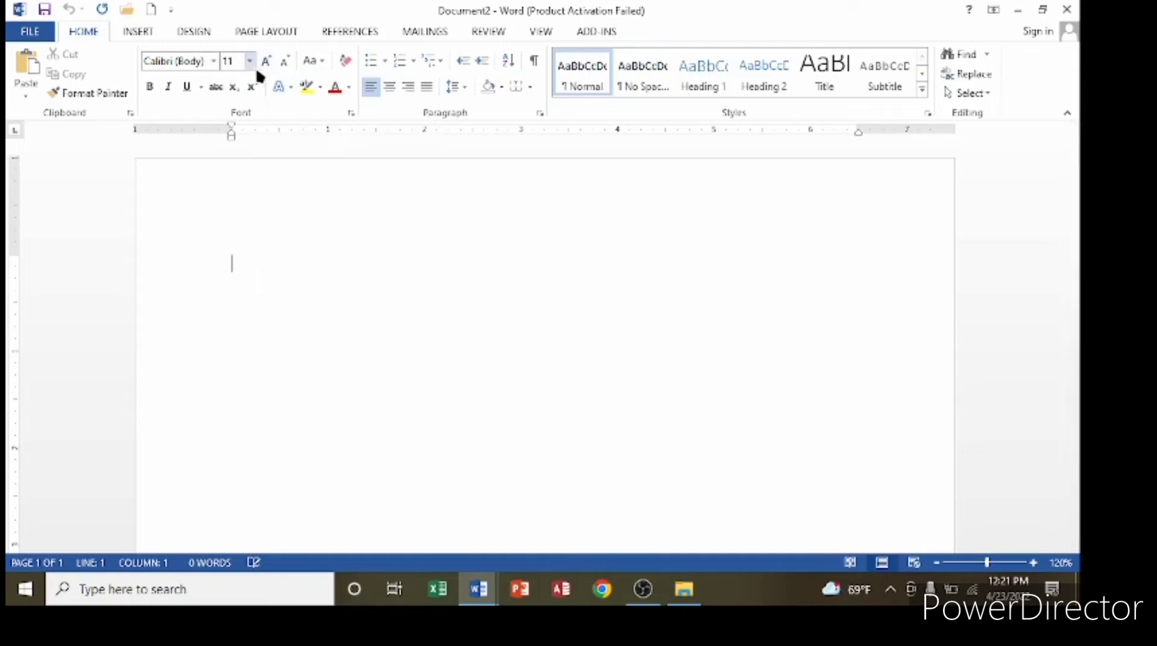
Start inserting a picture from this computer and browse to the File > pic folder on New Volume (D:)
{"action": "left_click", "coordinate": [138, 32]}
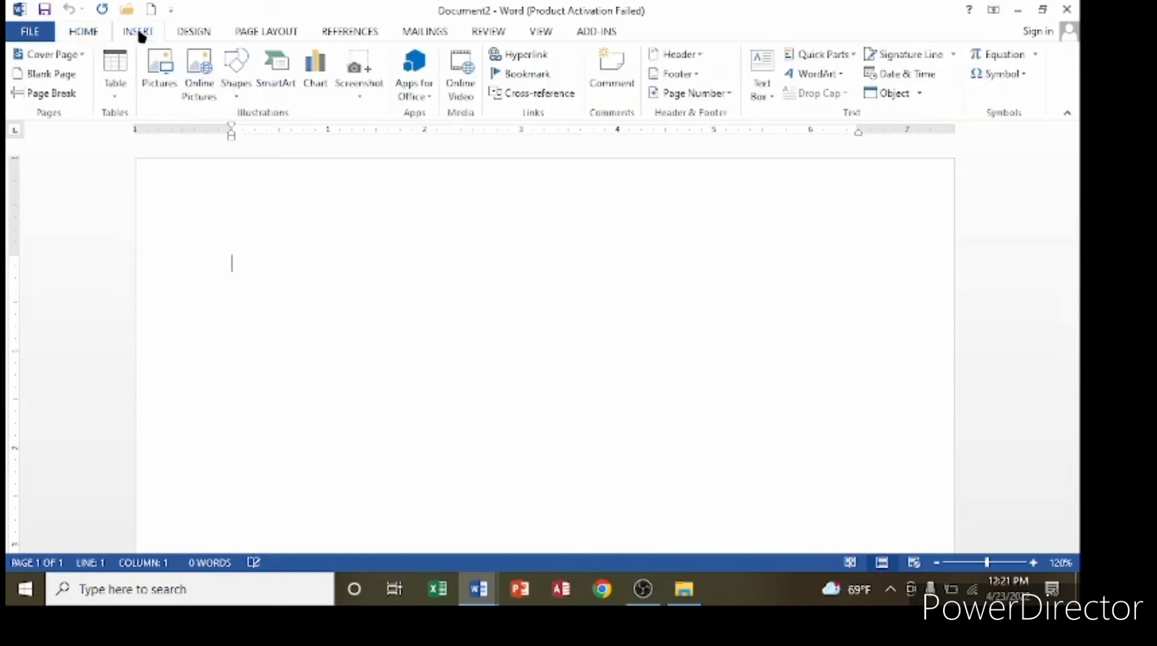
{"action": "left_click", "coordinate": [155, 84]}
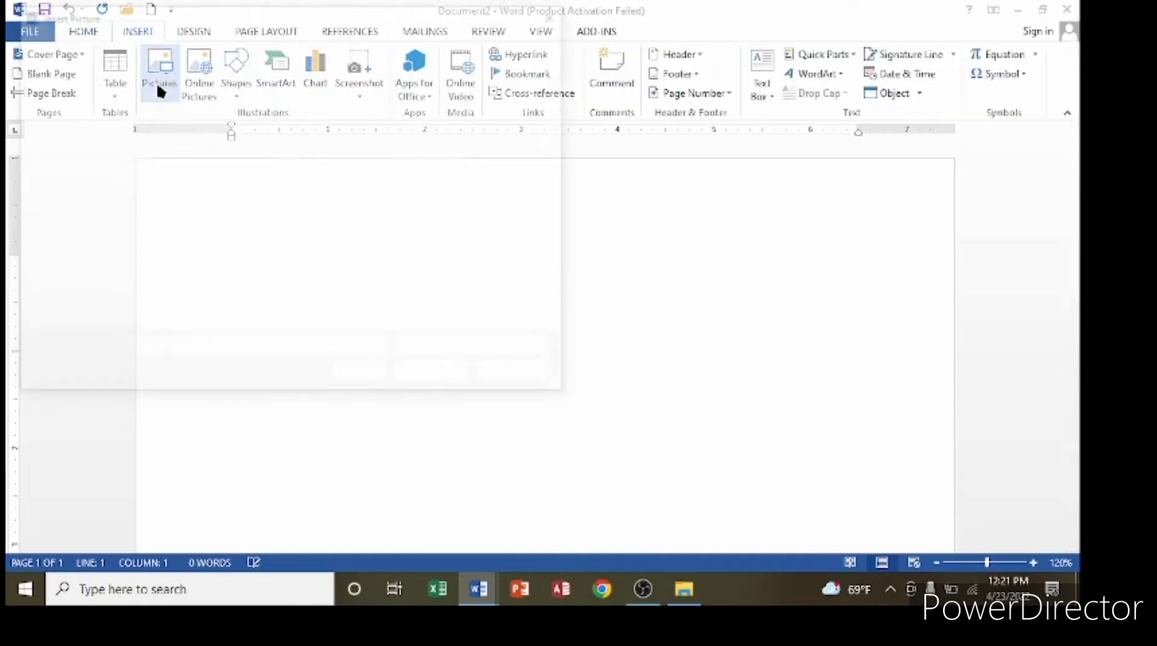
{"action": "left_click", "coordinate": [87, 186]}
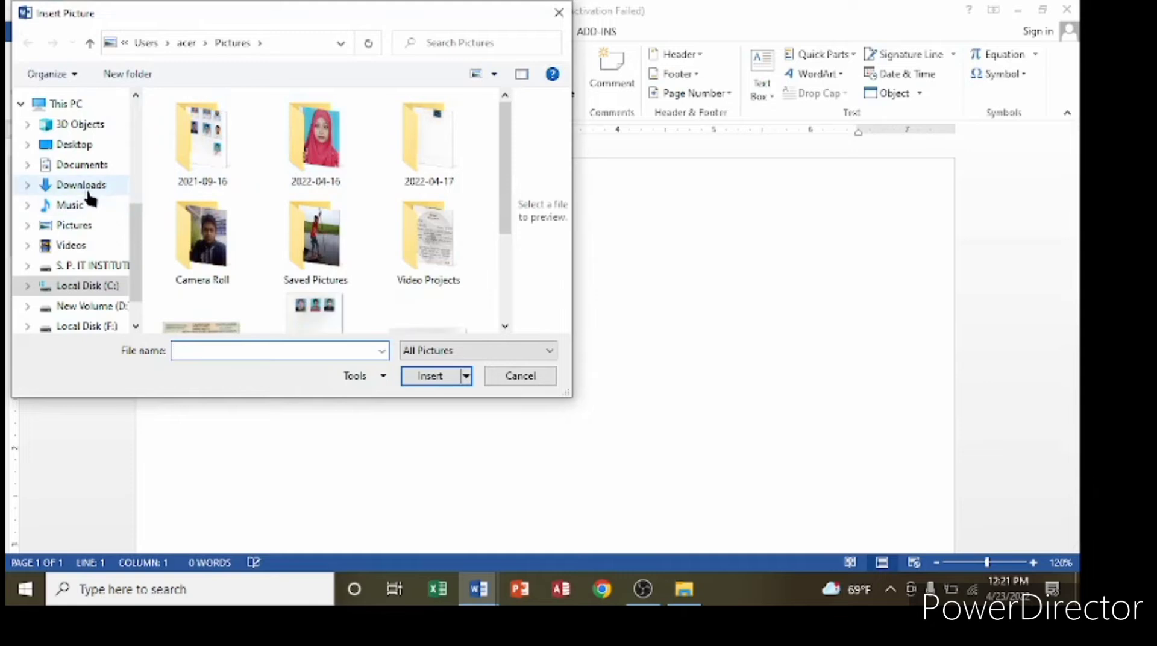
{"action": "left_click", "coordinate": [97, 307]}
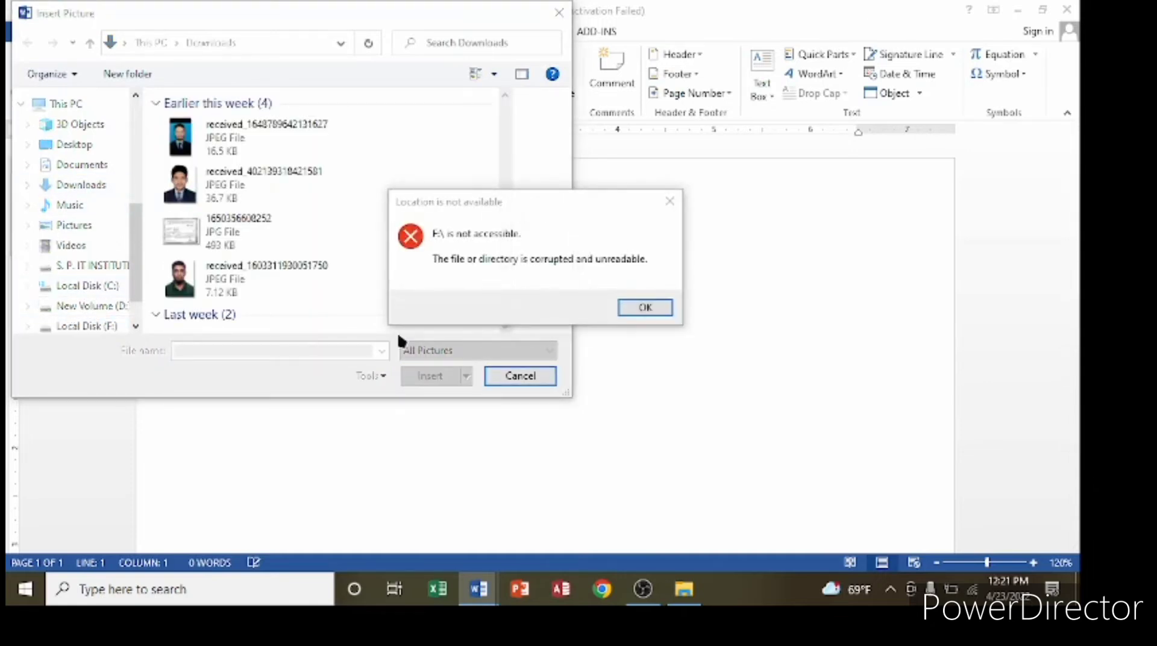
{"action": "left_click", "coordinate": [645, 306]}
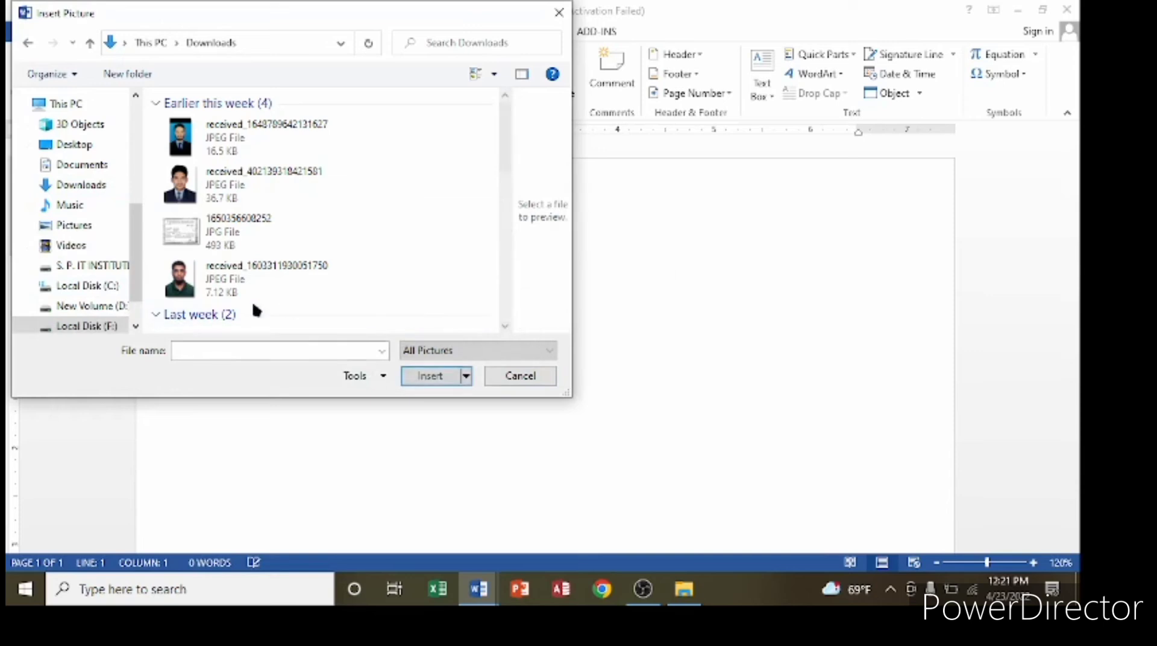
{"action": "left_click", "coordinate": [94, 306]}
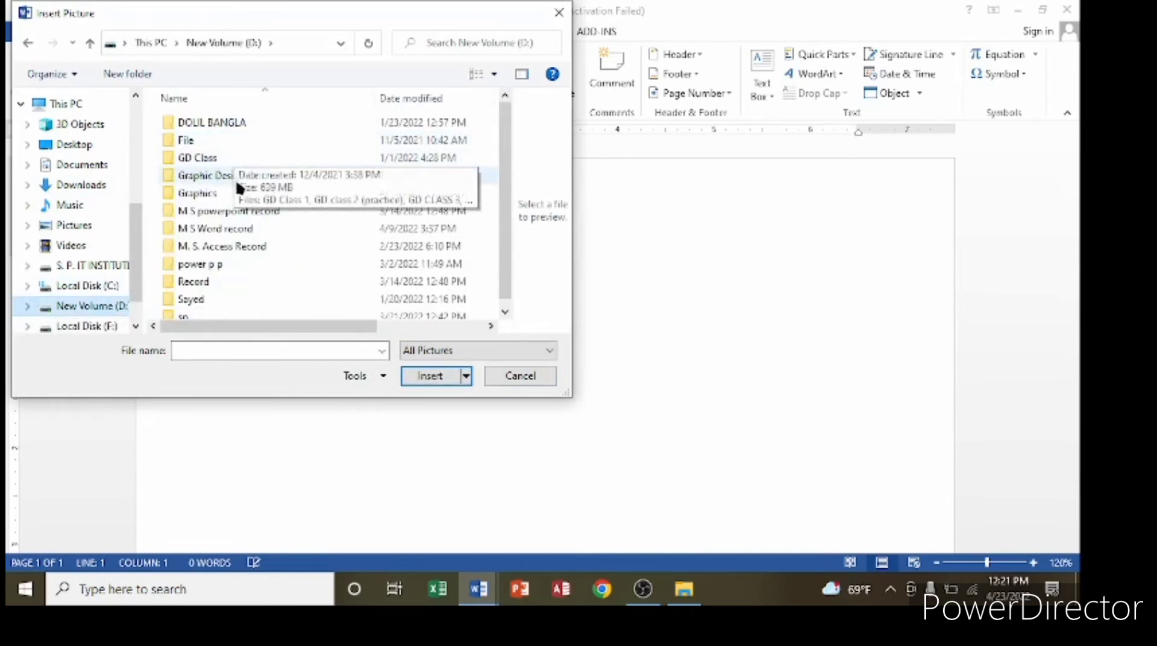
{"action": "double_click", "coordinate": [223, 143]}
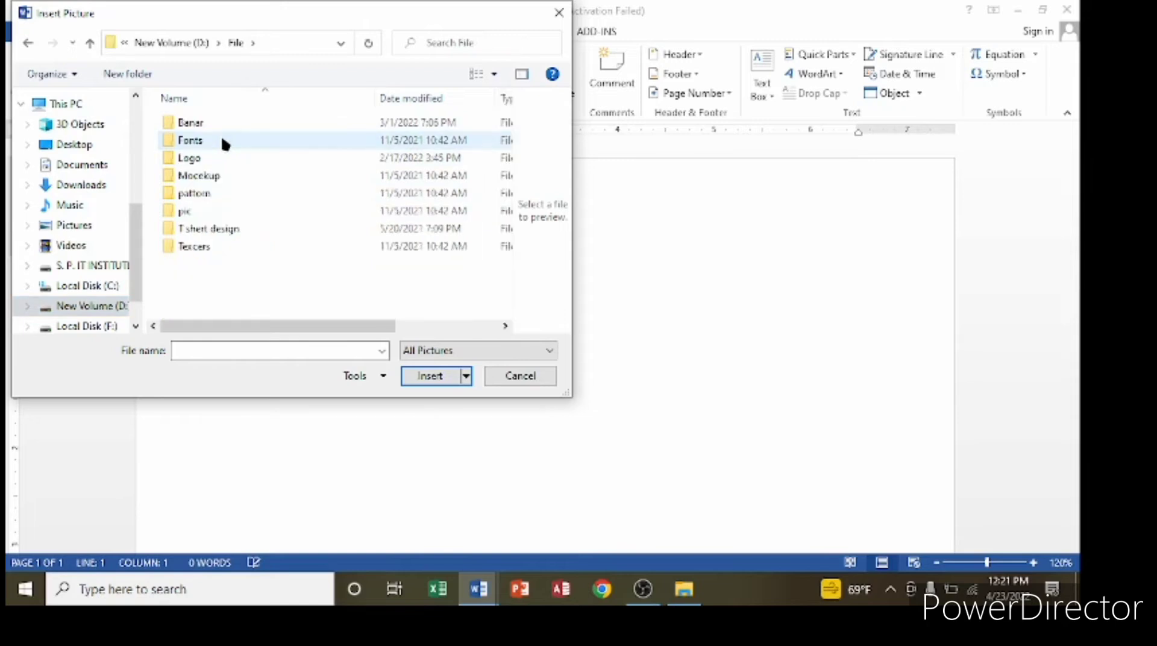
{"action": "double_click", "coordinate": [211, 212]}
Insert the red apple picture named download and try to move it across the page
{"action": "scroll", "coordinate": [434, 191], "scroll_direction": "down", "scroll_amount": 3}
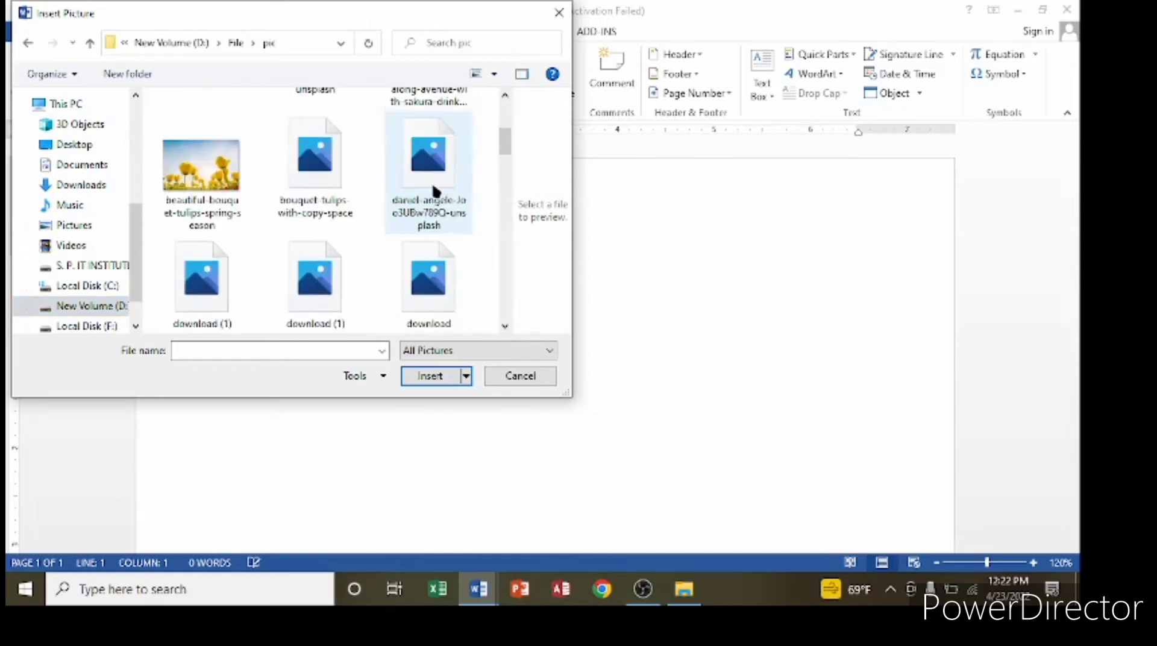
{"action": "left_click", "coordinate": [432, 285]}
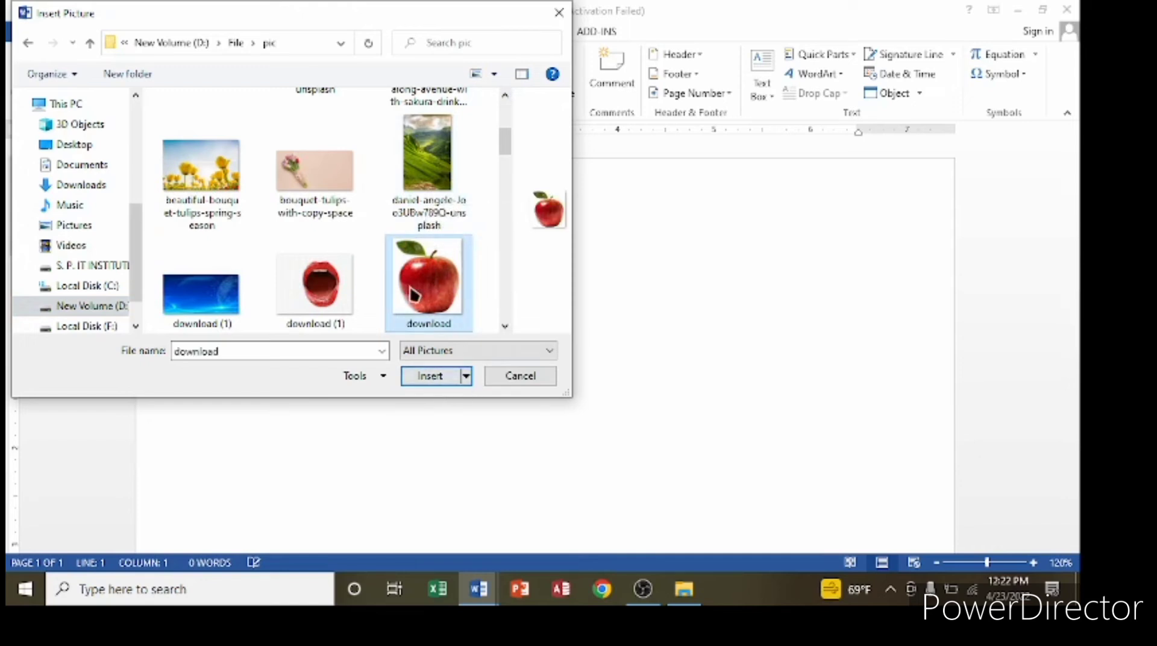
{"action": "left_click", "coordinate": [448, 374]}
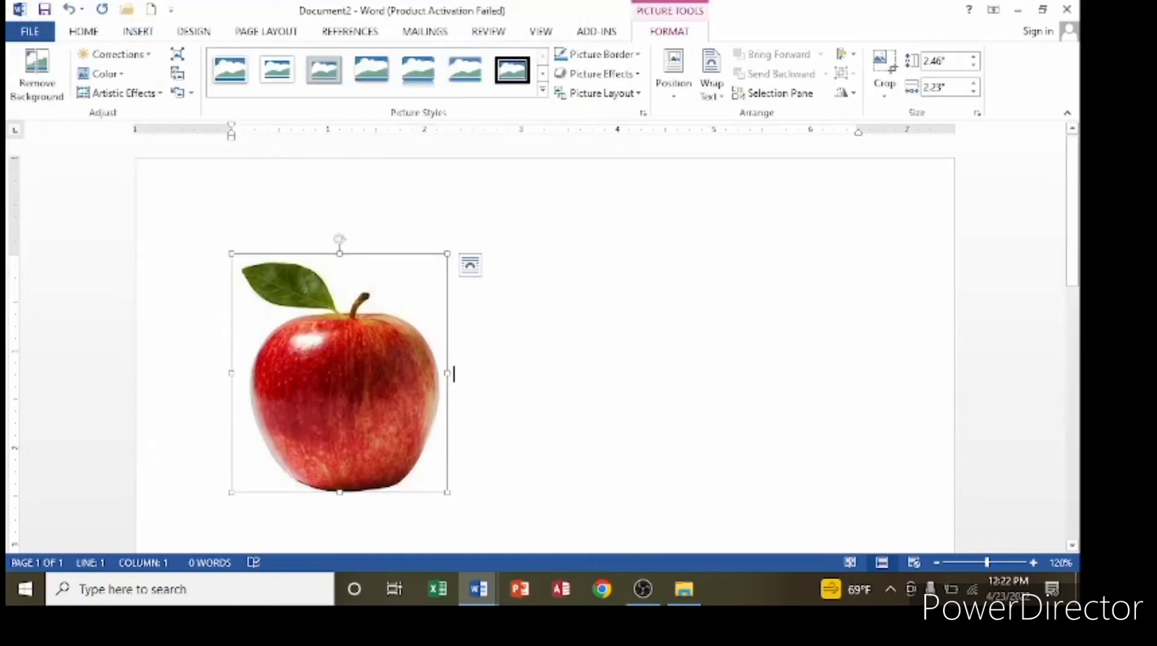
{"action": "scroll", "coordinate": [523, 378], "scroll_direction": "down", "scroll_amount": 5}
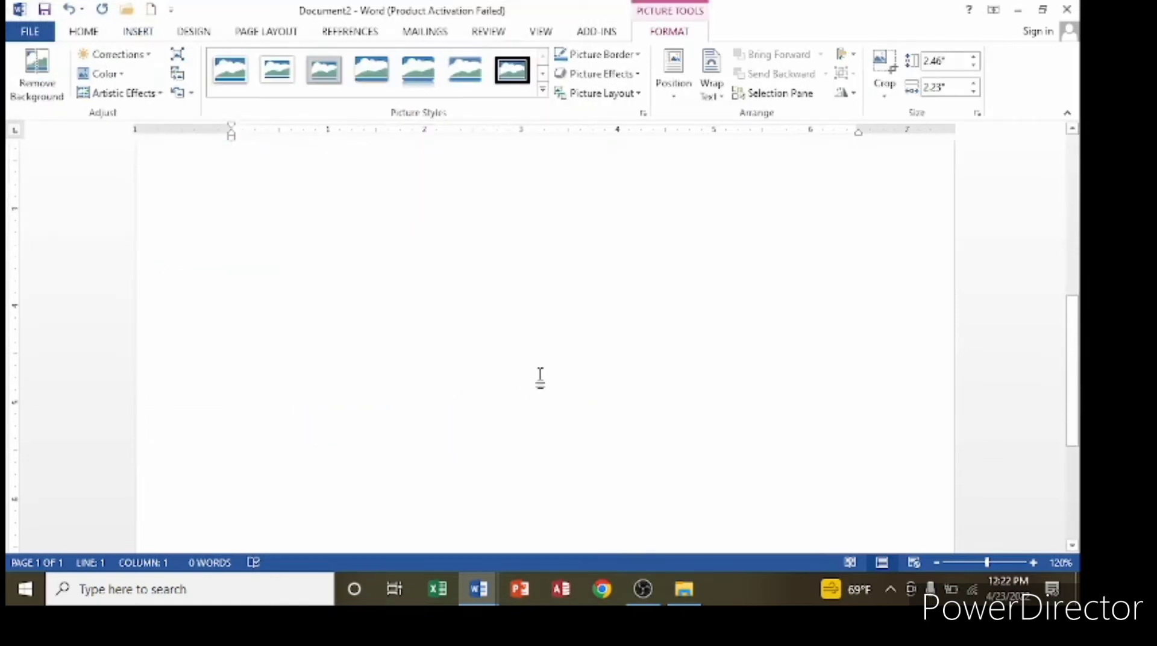
{"action": "scroll", "coordinate": [536, 377], "scroll_direction": "up", "scroll_amount": 5}
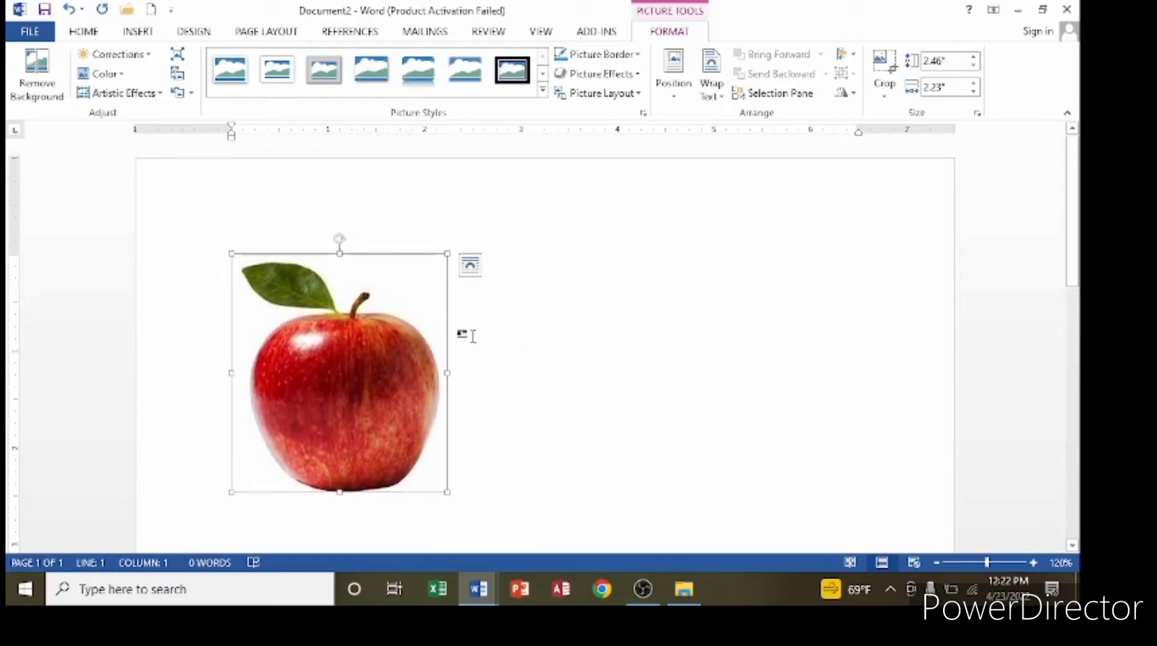
{"action": "left_click_drag", "start_coordinate": [388, 364], "coordinate": [508, 359]}
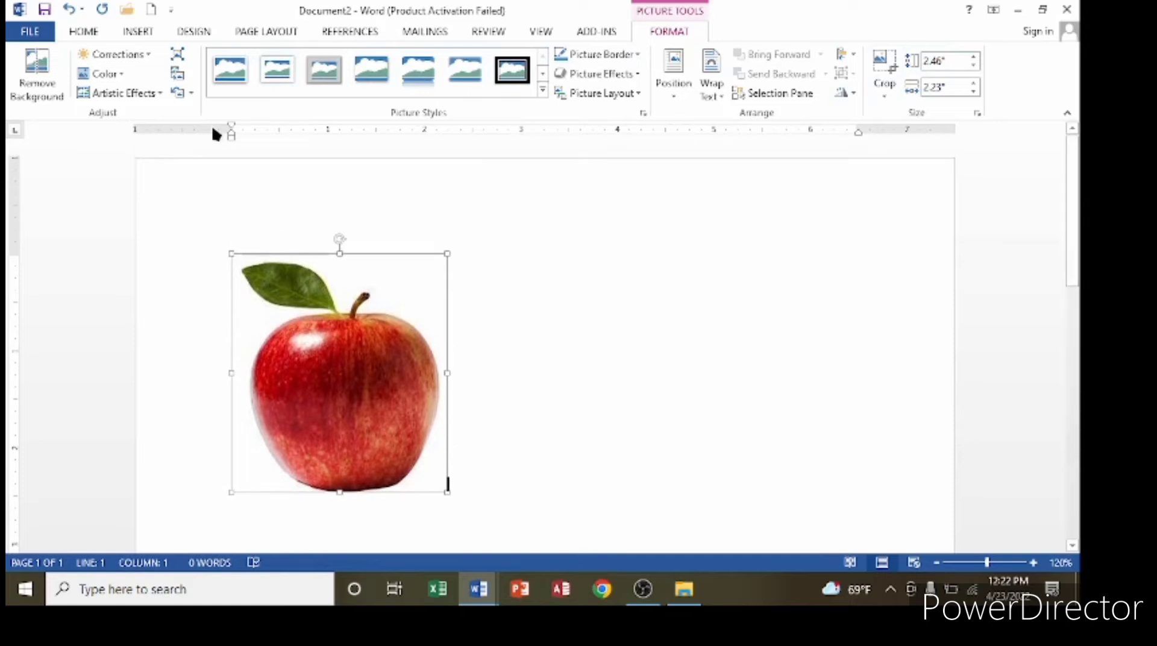
Insert the picture orange 3 from the pic folder while the apple picture is still selected
{"action": "left_click", "coordinate": [133, 33]}
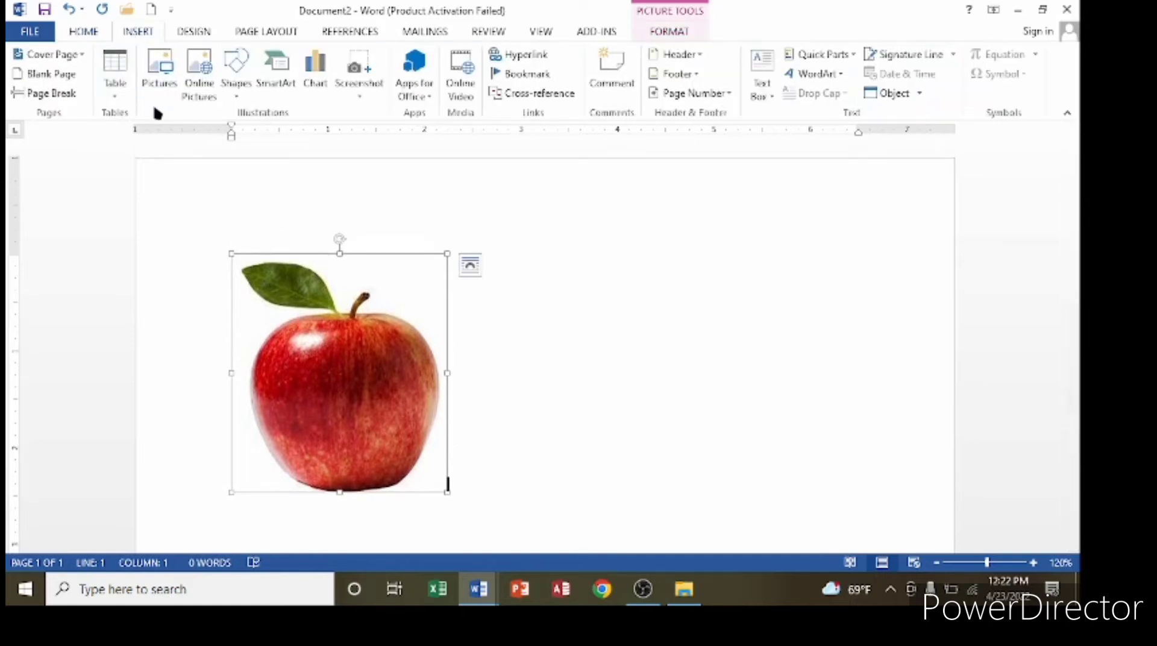
{"action": "left_click", "coordinate": [159, 93]}
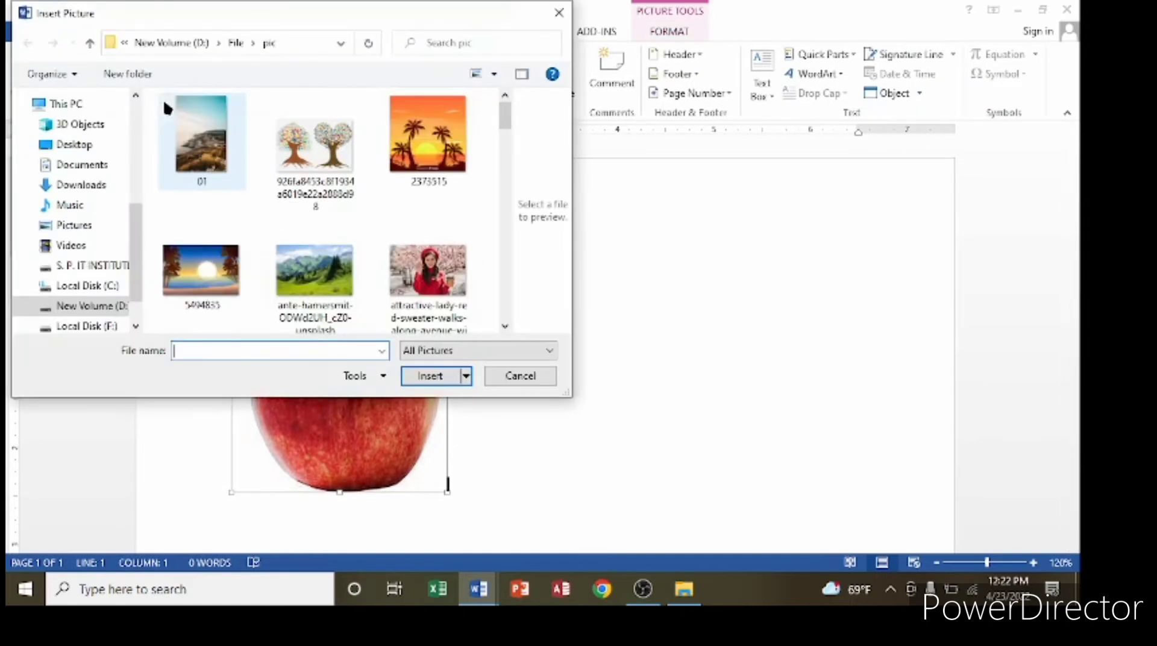
{"action": "scroll", "coordinate": [406, 211], "scroll_direction": "down", "scroll_amount": 5}
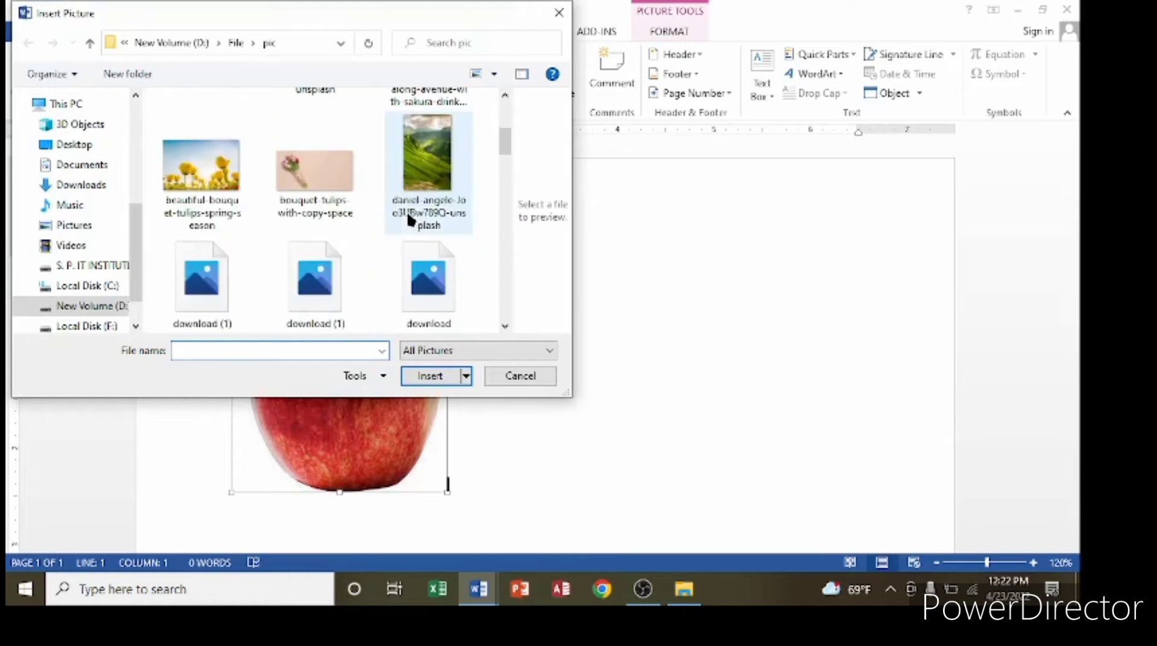
{"action": "scroll", "coordinate": [408, 220], "scroll_direction": "down", "scroll_amount": 10}
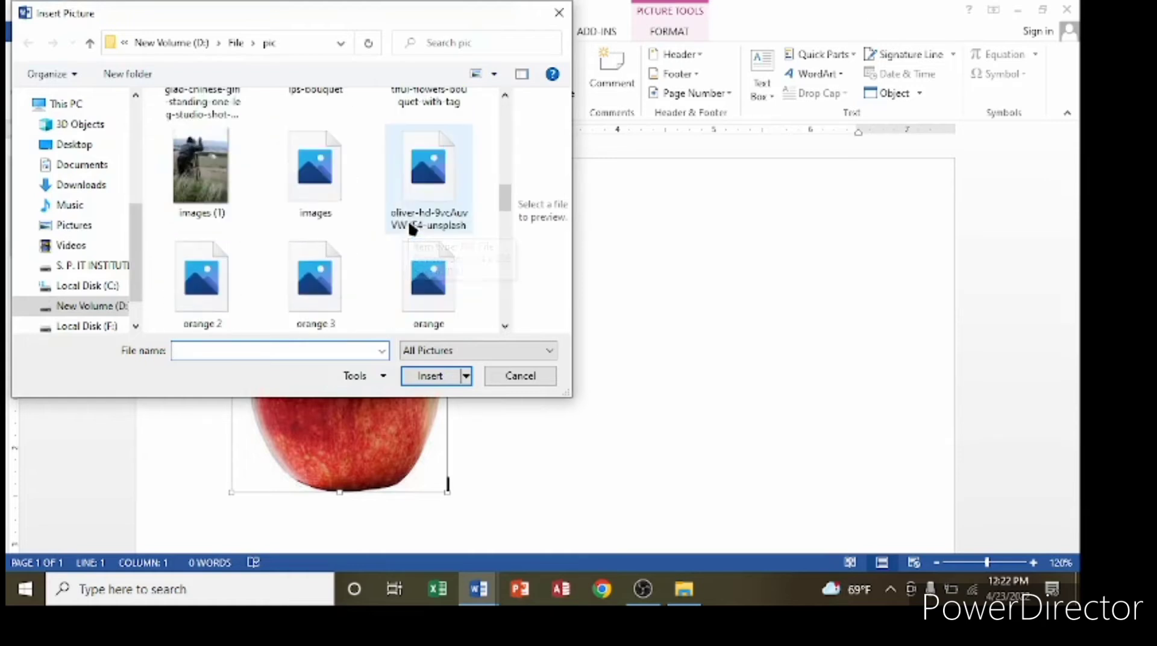
{"action": "scroll", "coordinate": [408, 228], "scroll_direction": "up", "scroll_amount": 2}
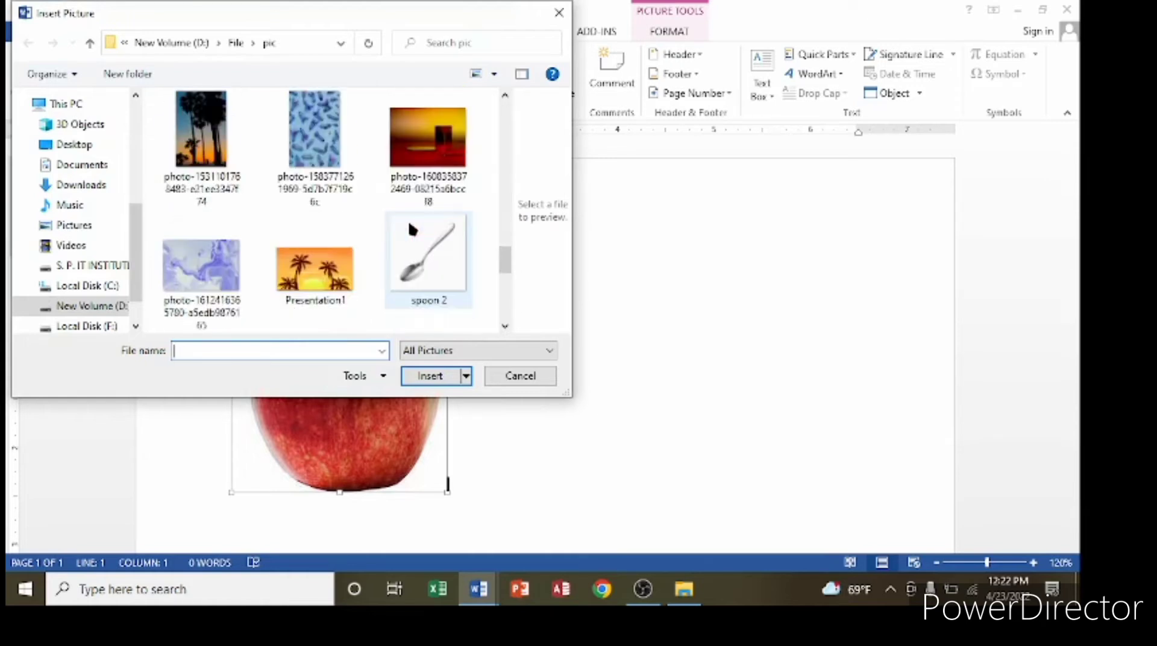
{"action": "scroll", "coordinate": [412, 228], "scroll_direction": "up", "scroll_amount": 3}
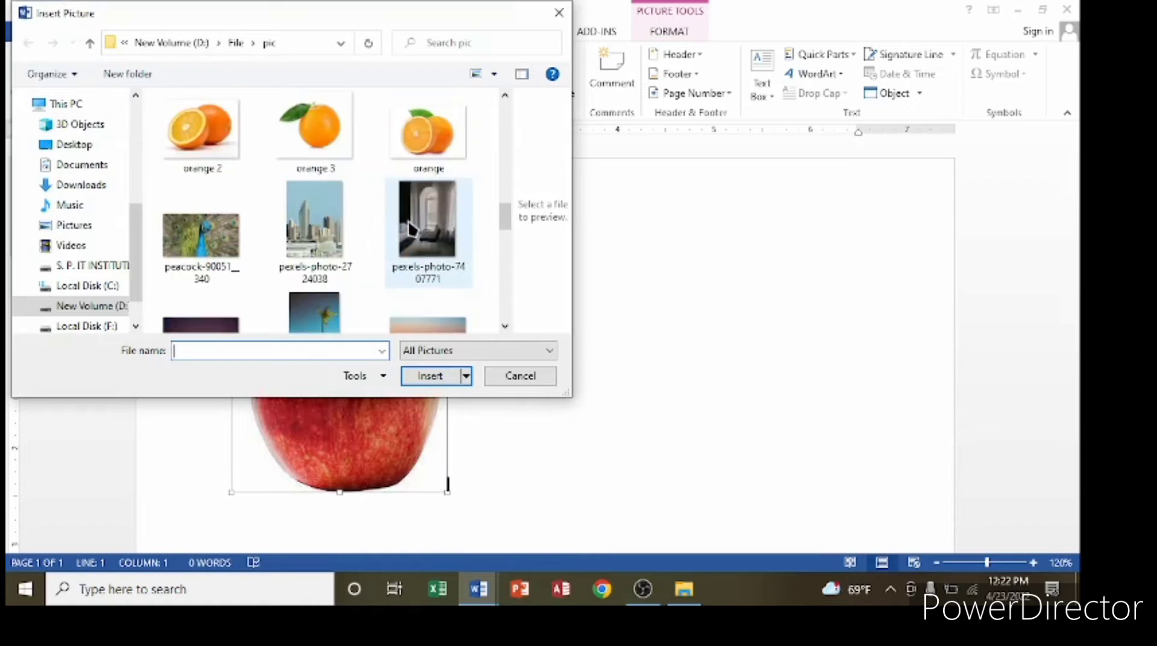
{"action": "left_click", "coordinate": [315, 130]}
{"action": "left_click", "coordinate": [437, 376]}
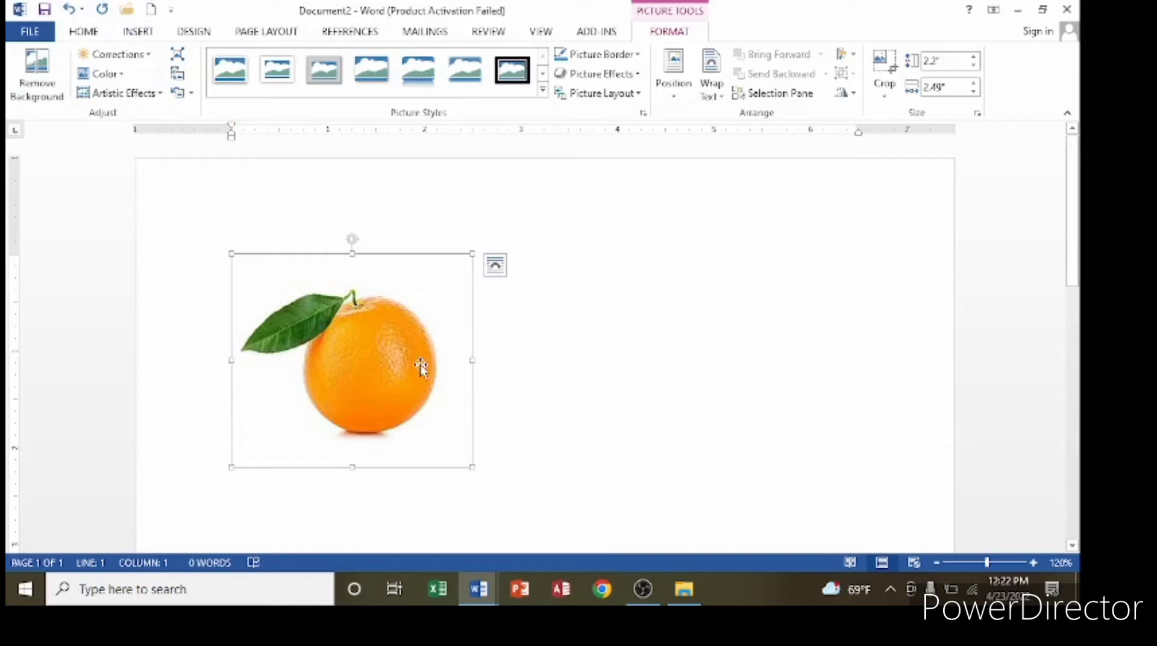
Position the orange picture at the top right of the page with text wrapping, and deselect it
{"action": "scroll", "coordinate": [589, 361], "scroll_direction": "down", "scroll_amount": 5}
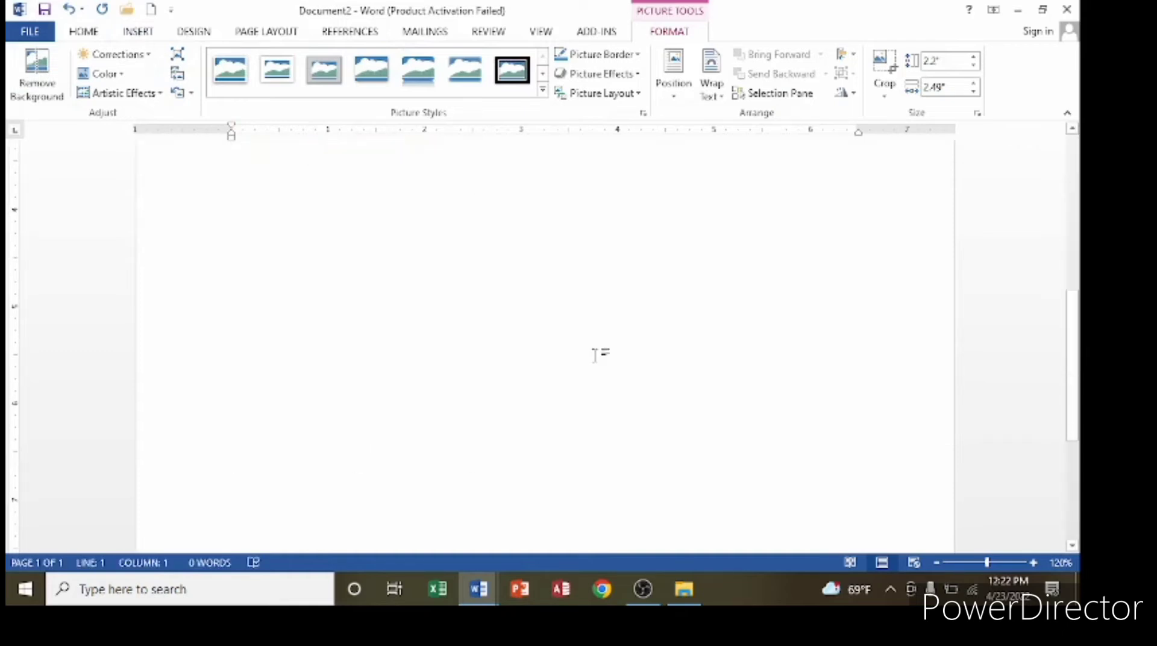
{"action": "scroll", "coordinate": [591, 358], "scroll_direction": "up", "scroll_amount": 3}
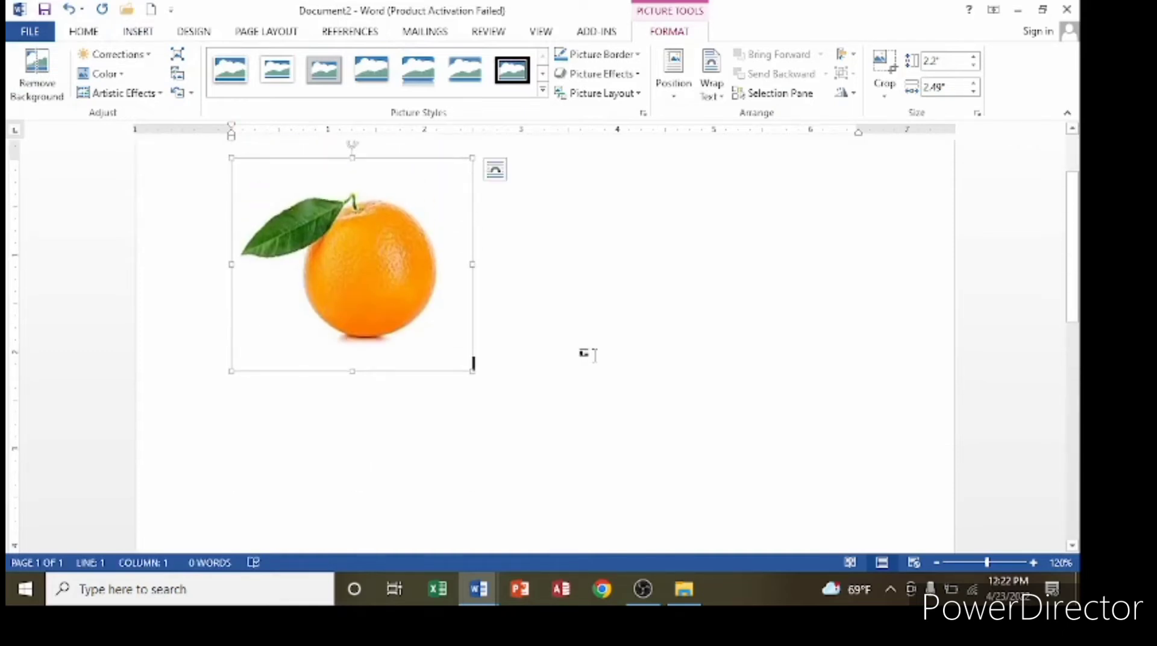
{"action": "scroll", "coordinate": [595, 355], "scroll_direction": "up", "scroll_amount": 2}
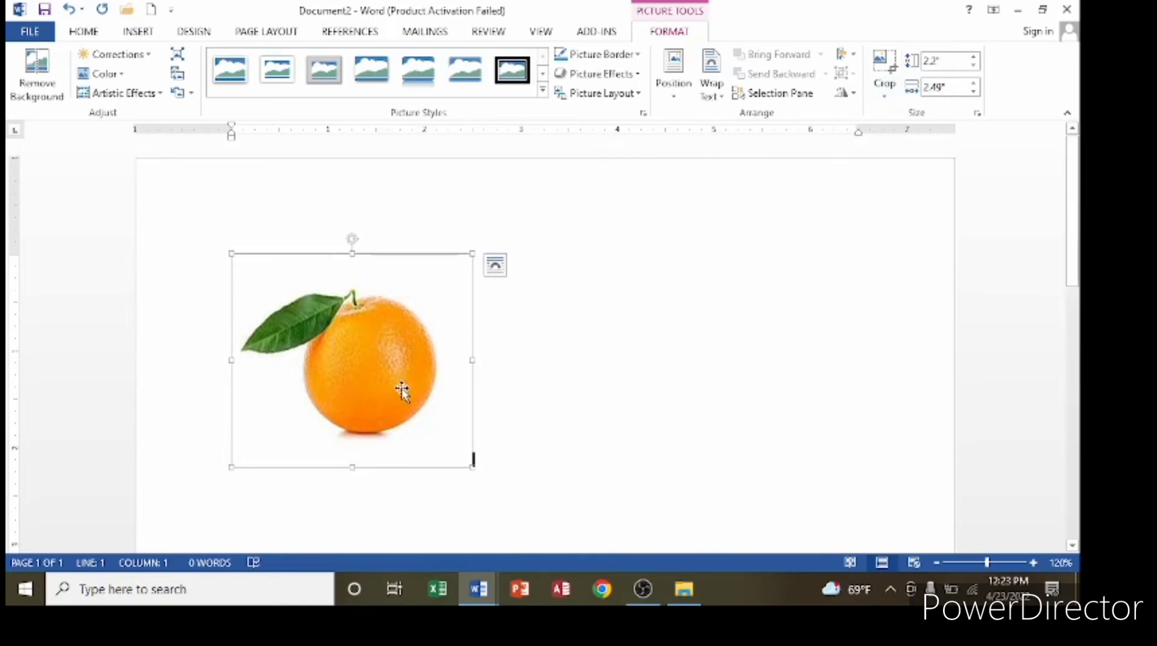
{"action": "mouse_move", "coordinate": [405, 370]}
{"action": "left_mouse_down"}
{"action": "mouse_move", "coordinate": [589, 387]}
{"action": "mouse_move", "coordinate": [479, 398]}
{"action": "mouse_move", "coordinate": [400, 367]}
{"action": "left_mouse_up"}
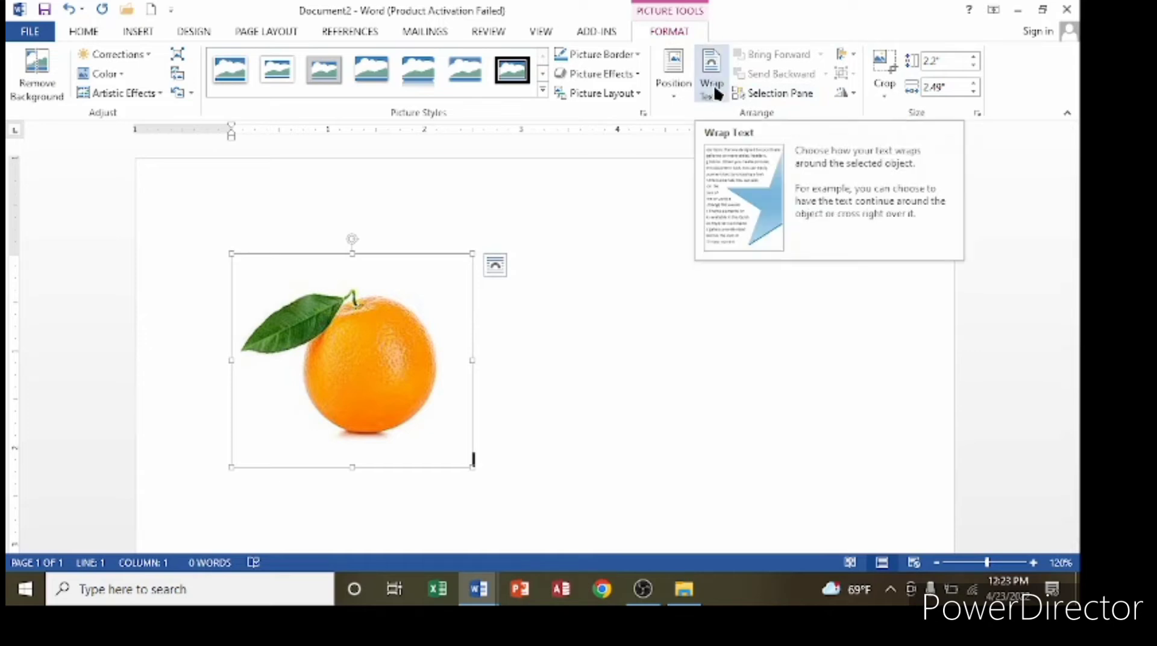
{"action": "left_click", "coordinate": [675, 92]}
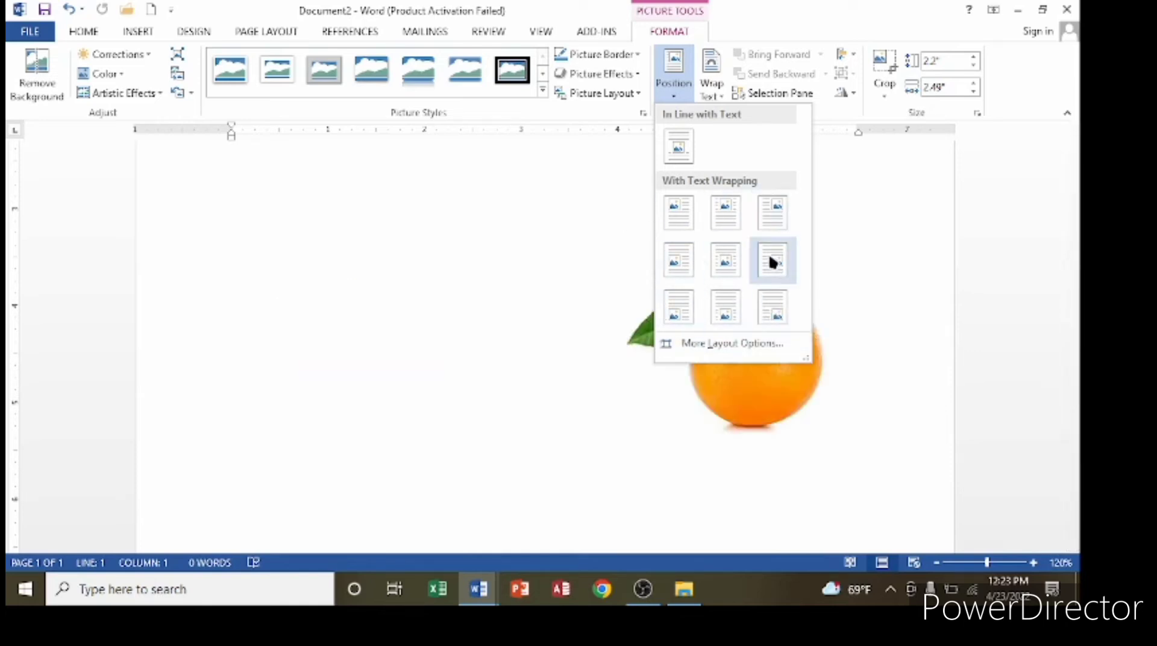
{"action": "left_click", "coordinate": [783, 221]}
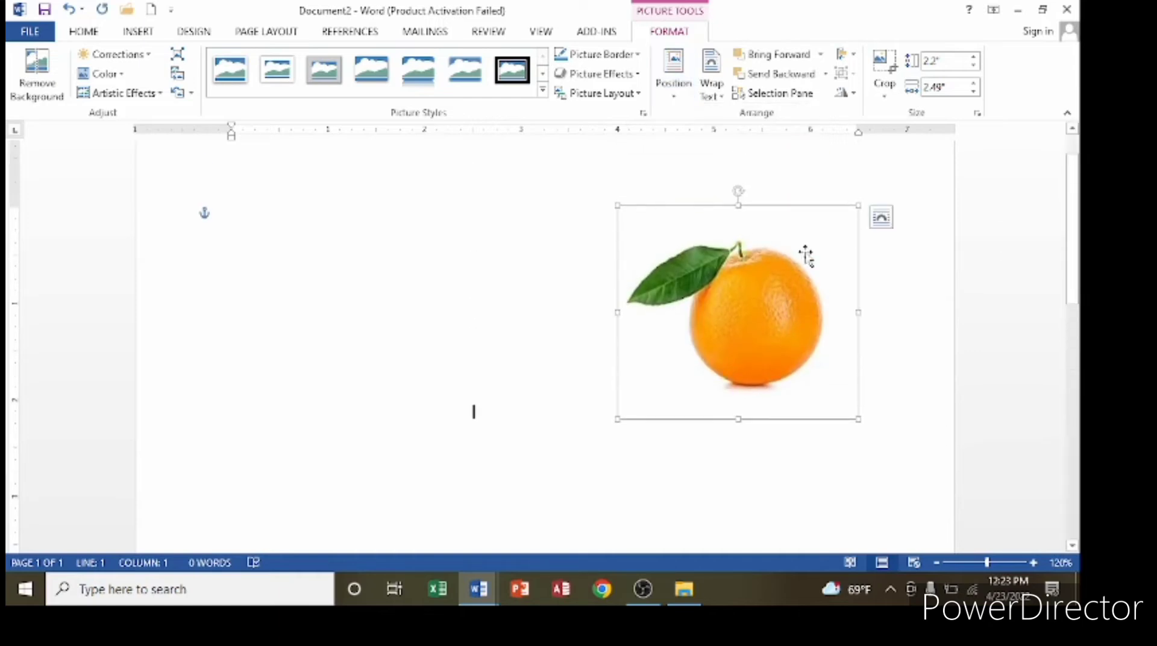
{"action": "left_click", "coordinate": [420, 316]}
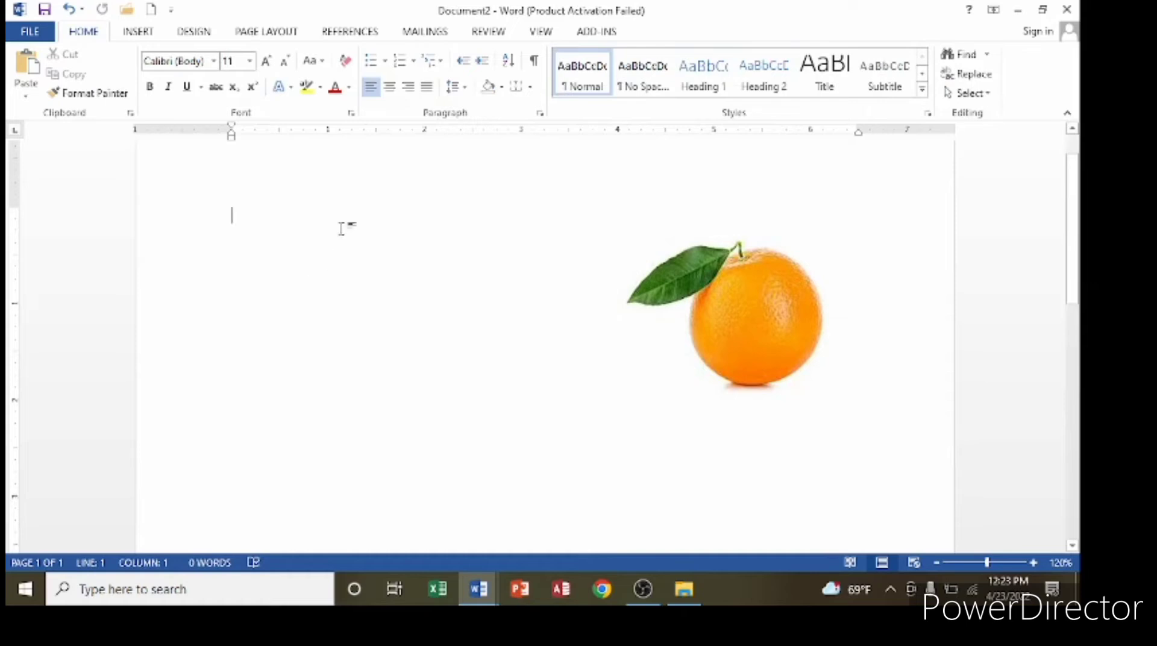
{"action": "left_click", "coordinate": [756, 326]}
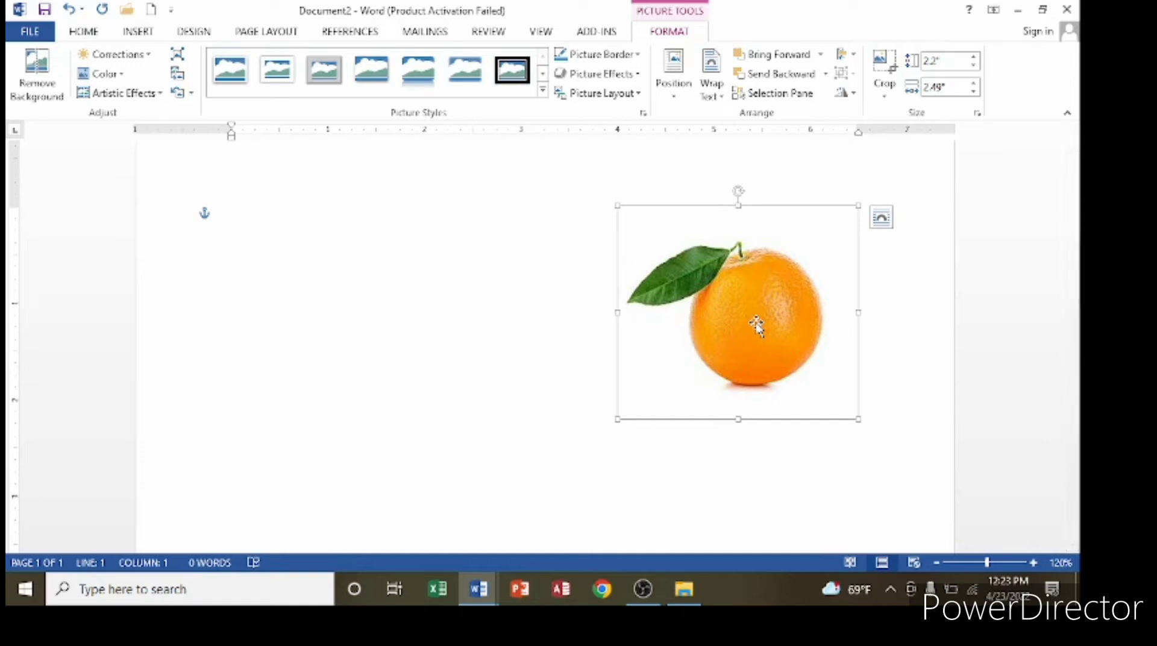
{"action": "left_click", "coordinate": [538, 287]}
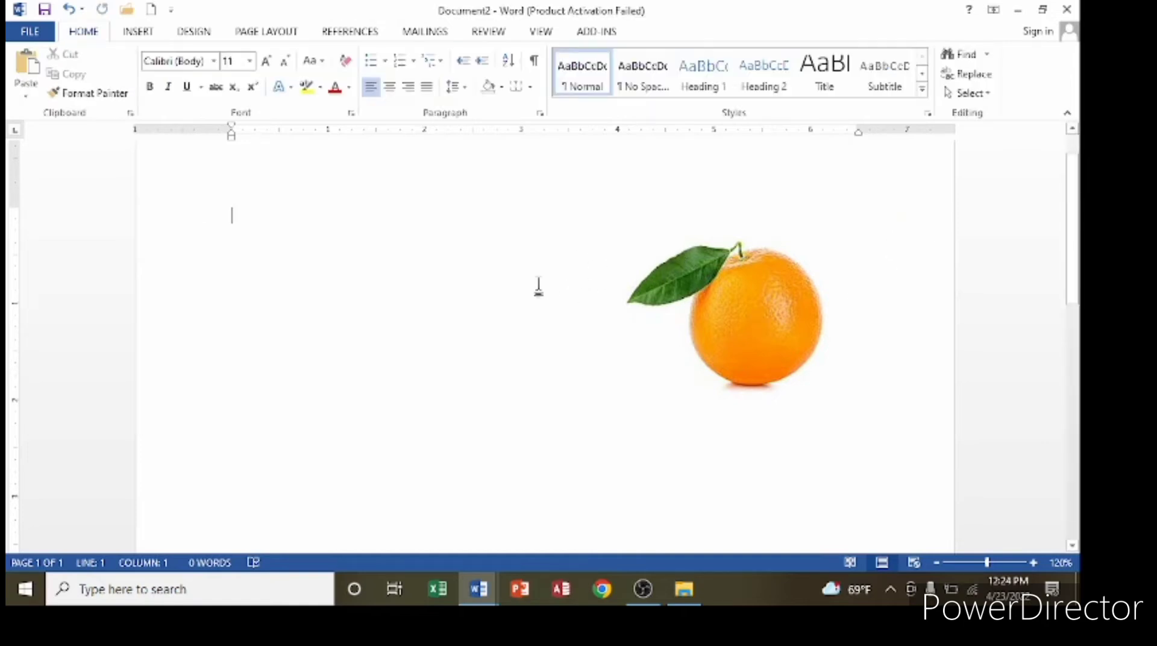
Insert the apple picture named download and position it at the bottom right of the page with text wrapping
{"action": "left_click", "coordinate": [131, 33]}
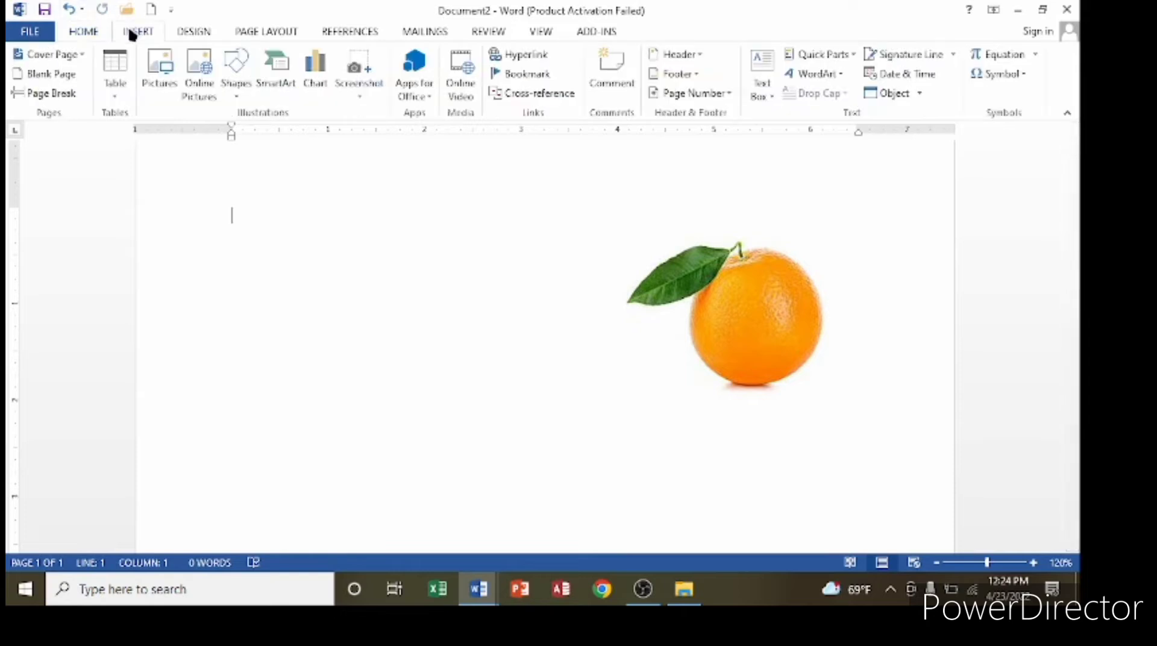
{"action": "left_click", "coordinate": [160, 89]}
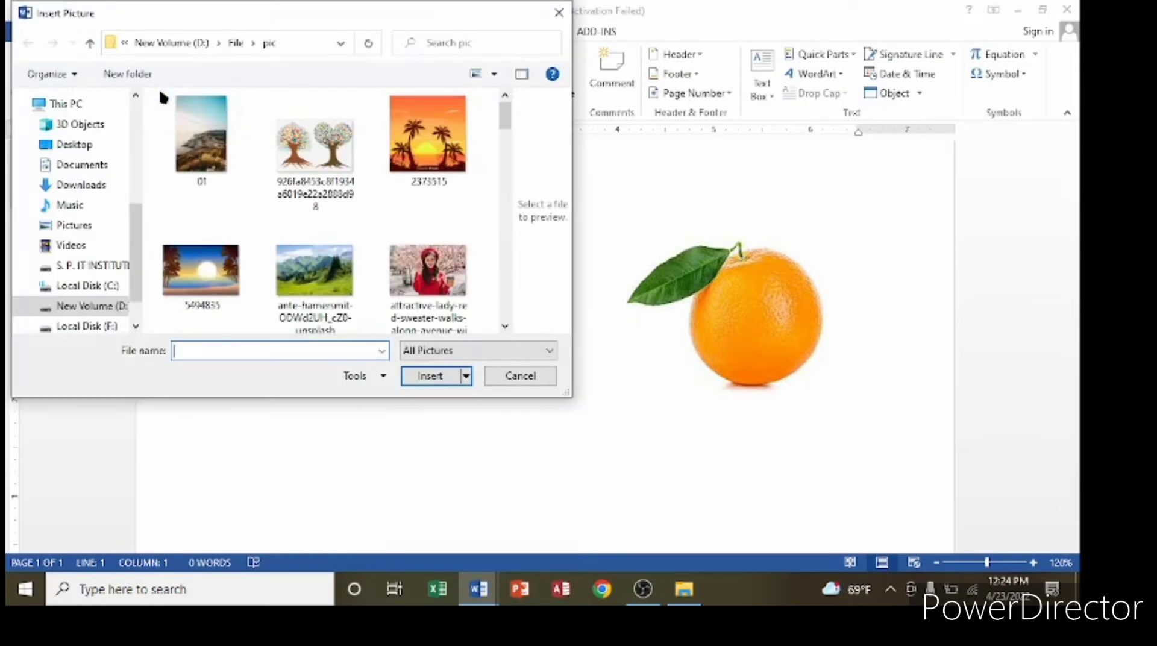
{"action": "scroll", "coordinate": [333, 227], "scroll_direction": "down", "scroll_amount": 4}
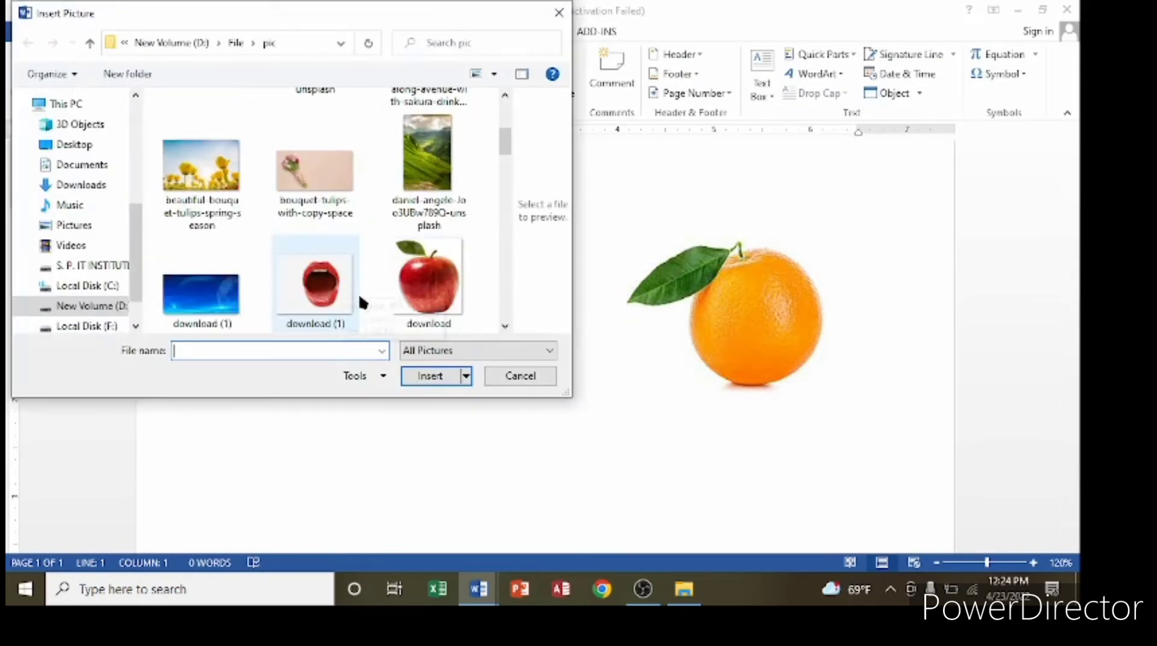
{"action": "left_click", "coordinate": [449, 284]}
{"action": "left_click", "coordinate": [430, 376]}
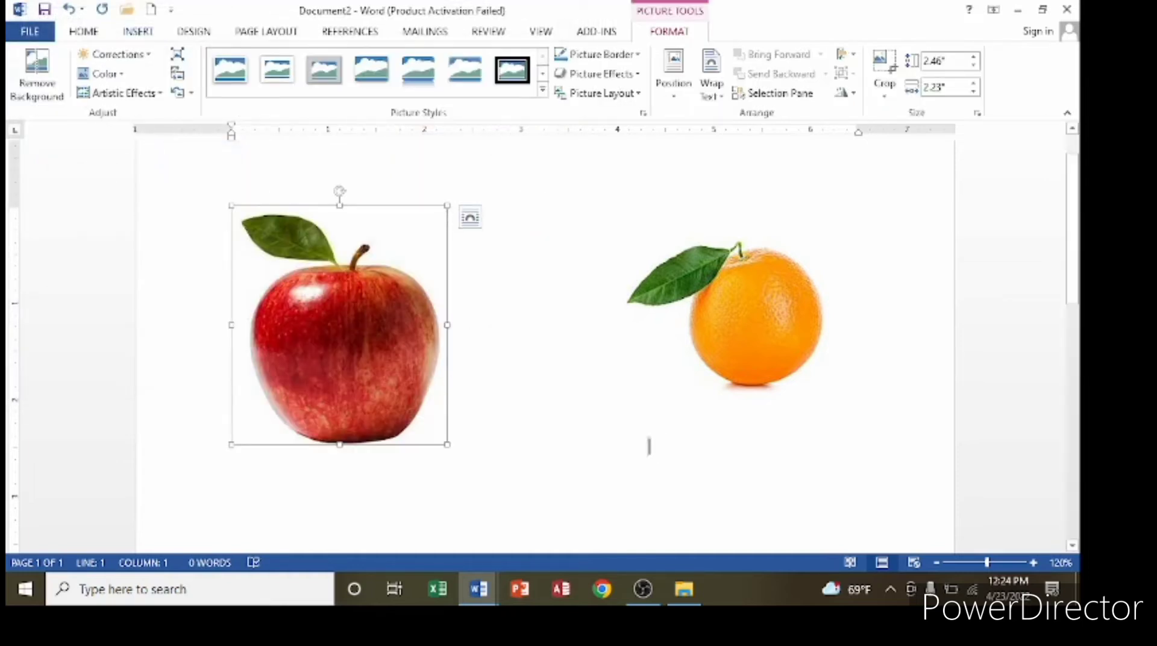
{"action": "left_click", "coordinate": [673, 98]}
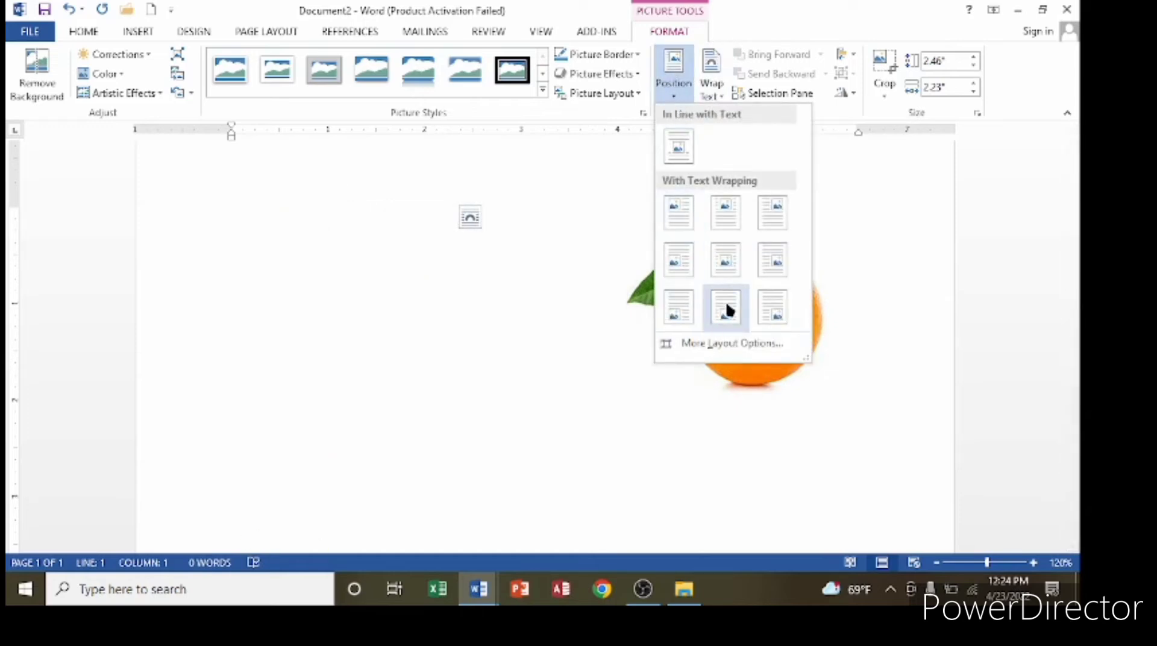
{"action": "left_click", "coordinate": [778, 319]}
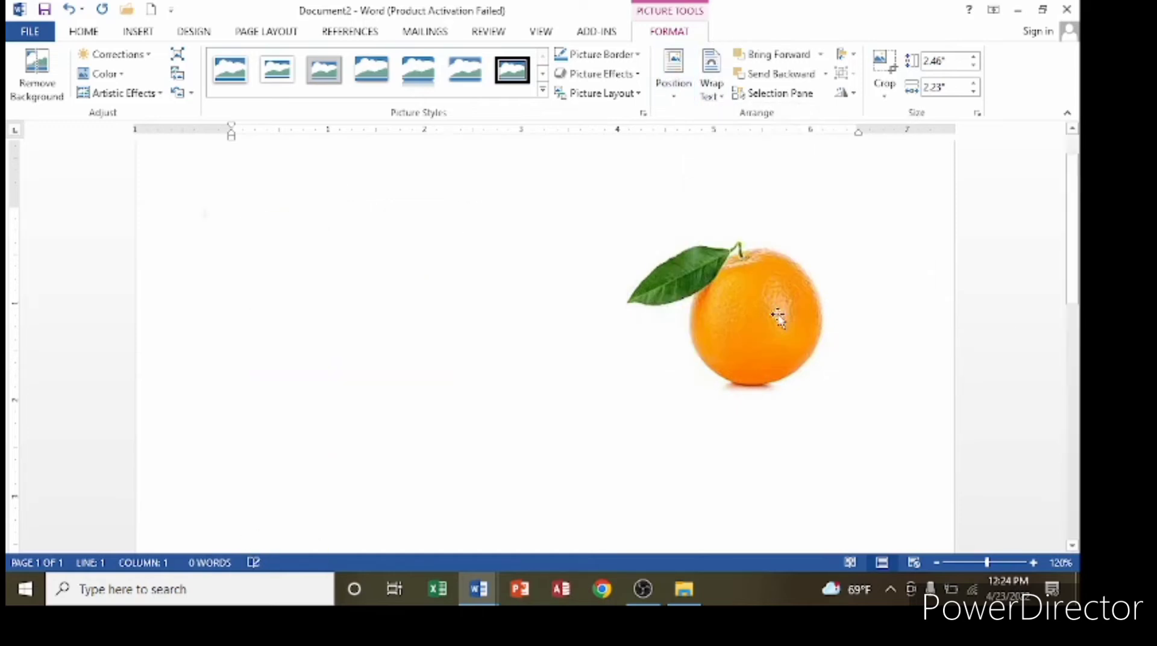
Reposition the apple picture at the middle center of the page with text wrapping
{"action": "scroll", "coordinate": [808, 337], "scroll_direction": "down", "scroll_amount": 10}
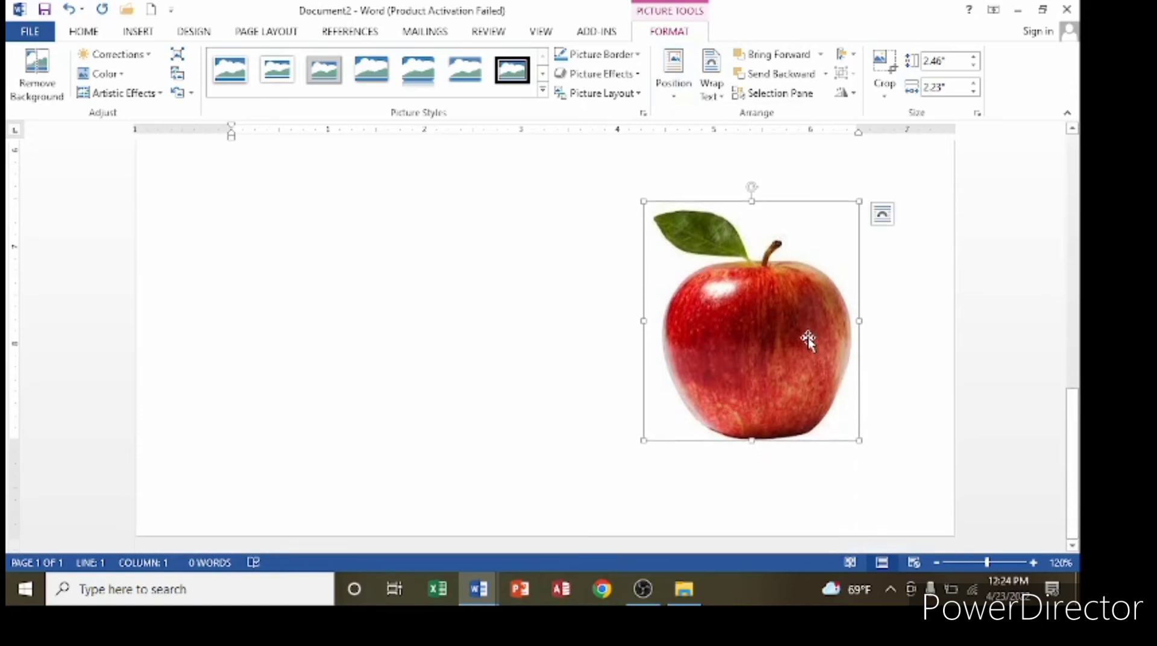
{"action": "left_click", "coordinate": [681, 82]}
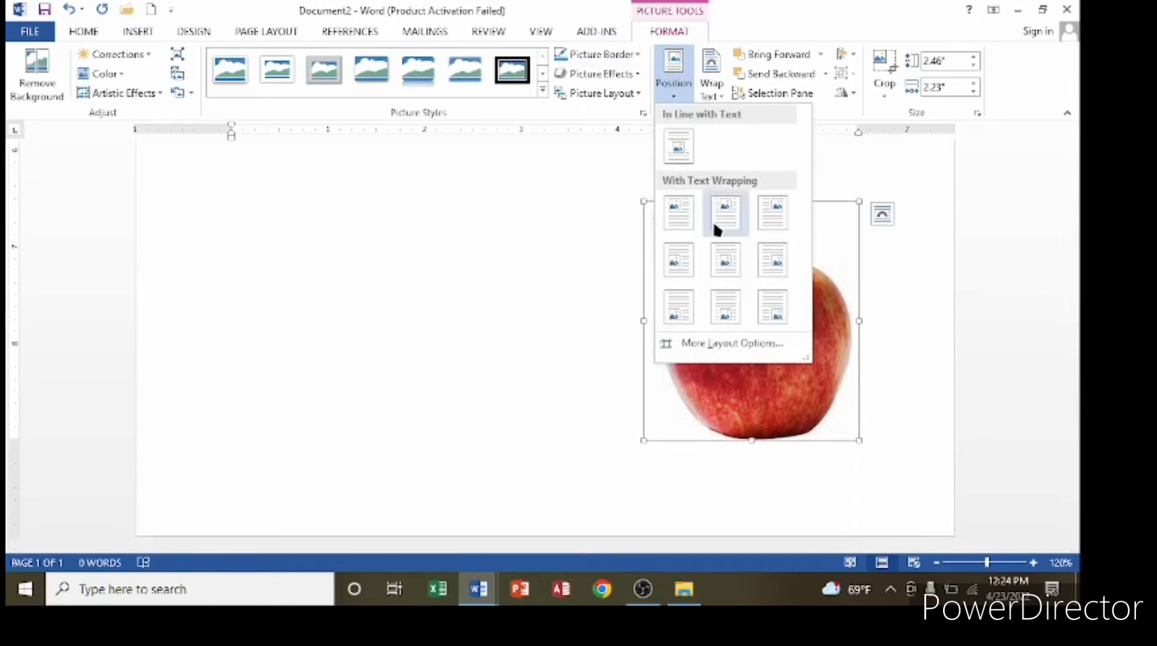
{"action": "left_click", "coordinate": [726, 268]}
{"action": "scroll", "coordinate": [726, 268], "scroll_direction": "up", "scroll_amount": 10}
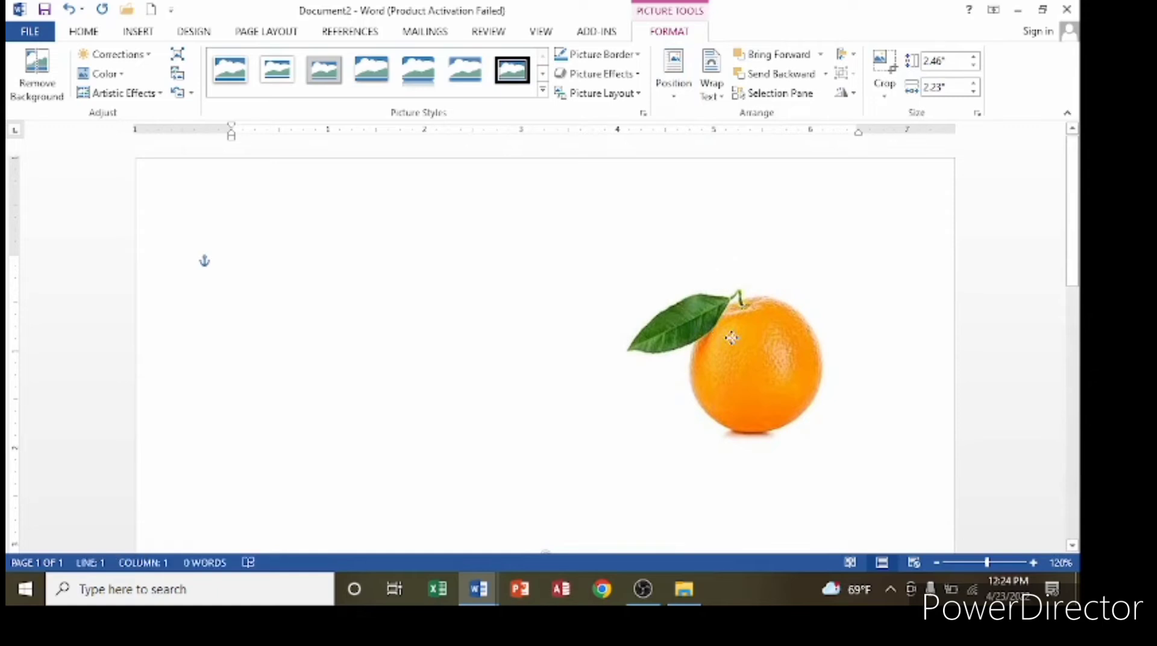
Move the apple to the upper left of the page and the orange to the upper right, side by side
{"action": "left_click_drag", "start_coordinate": [731, 336], "coordinate": [751, 345]}
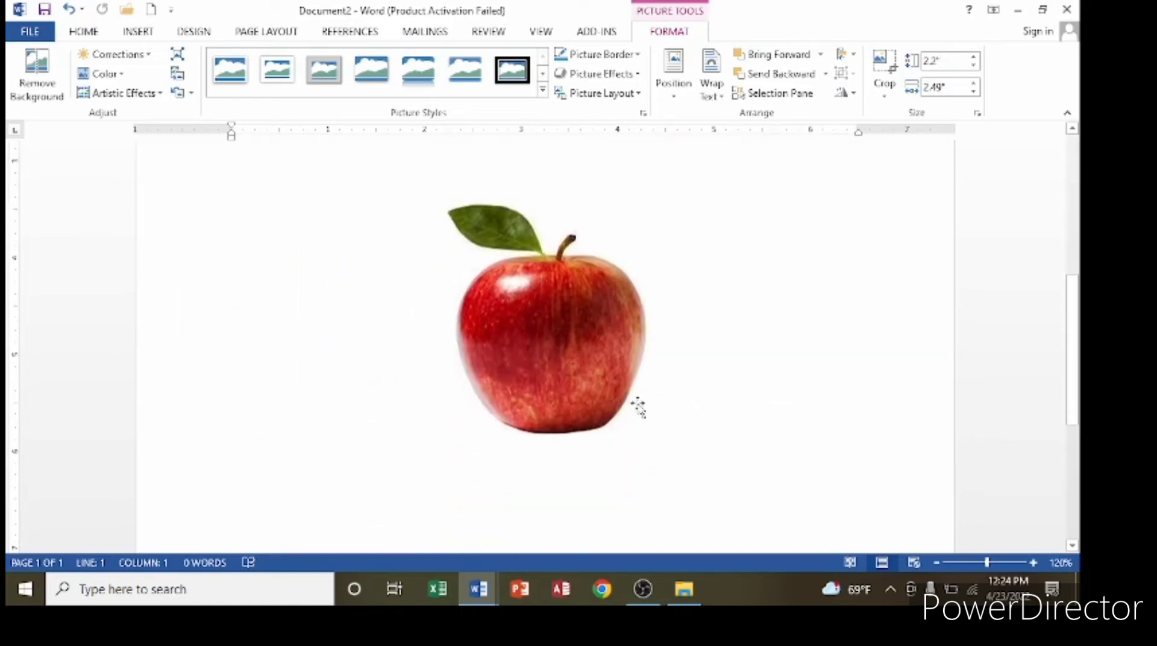
{"action": "left_click_drag", "start_coordinate": [542, 333], "coordinate": [505, 334]}
{"action": "scroll", "coordinate": [505, 334], "scroll_direction": "up", "scroll_amount": 4}
{"action": "left_click_drag", "start_coordinate": [517, 503], "coordinate": [597, 378]}
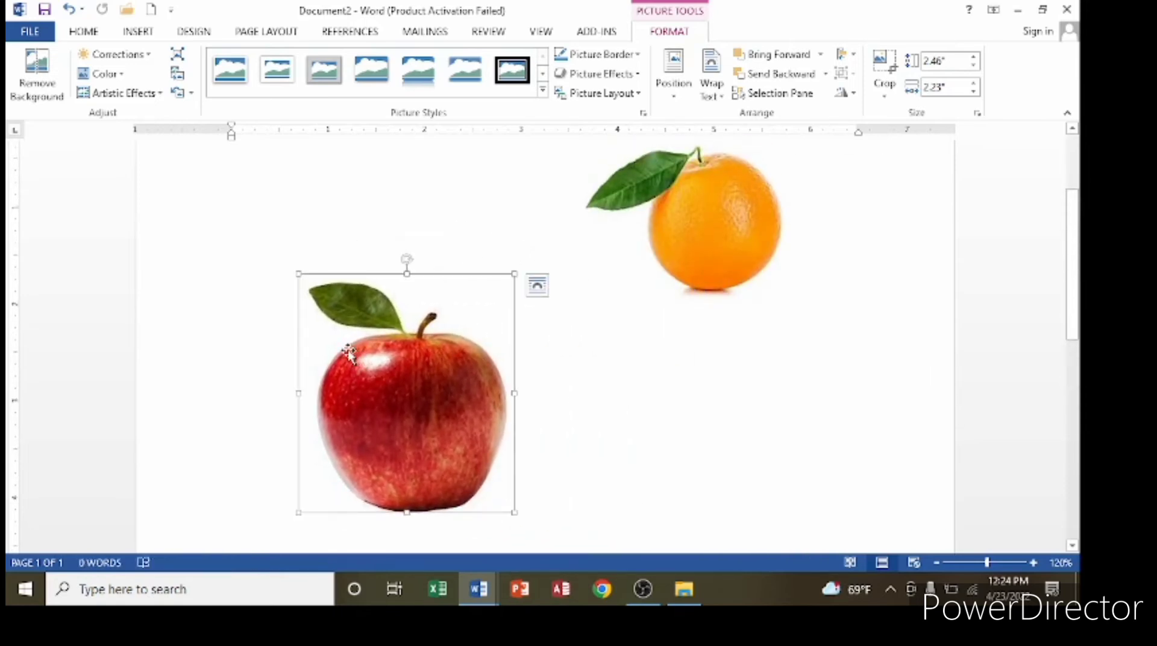
{"action": "scroll", "coordinate": [350, 354], "scroll_direction": "up", "scroll_amount": 3}
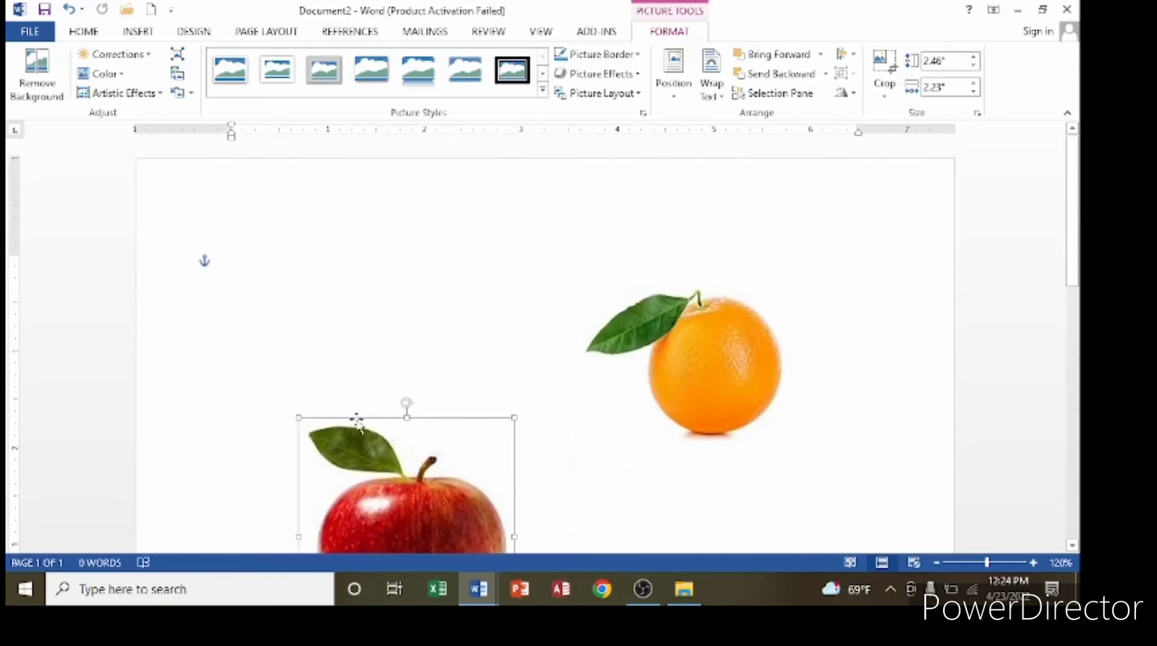
{"action": "left_click_drag", "start_coordinate": [395, 461], "coordinate": [395, 345]}
{"action": "left_click_drag", "start_coordinate": [453, 385], "coordinate": [438, 283]}
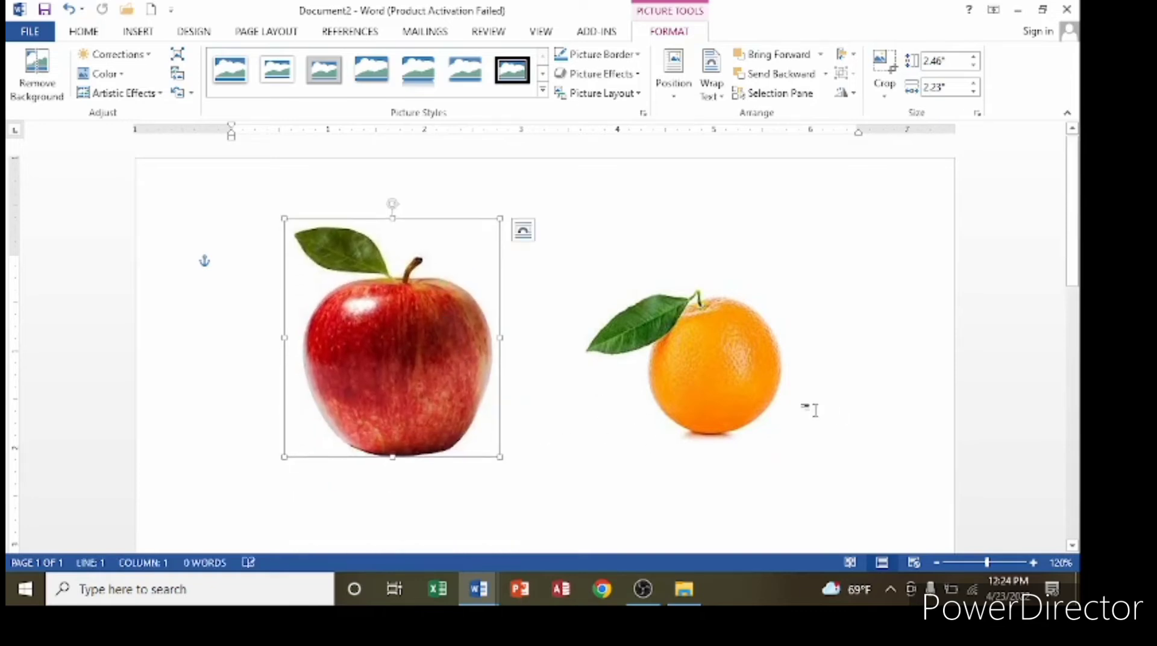
{"action": "left_click_drag", "start_coordinate": [760, 374], "coordinate": [819, 348]}
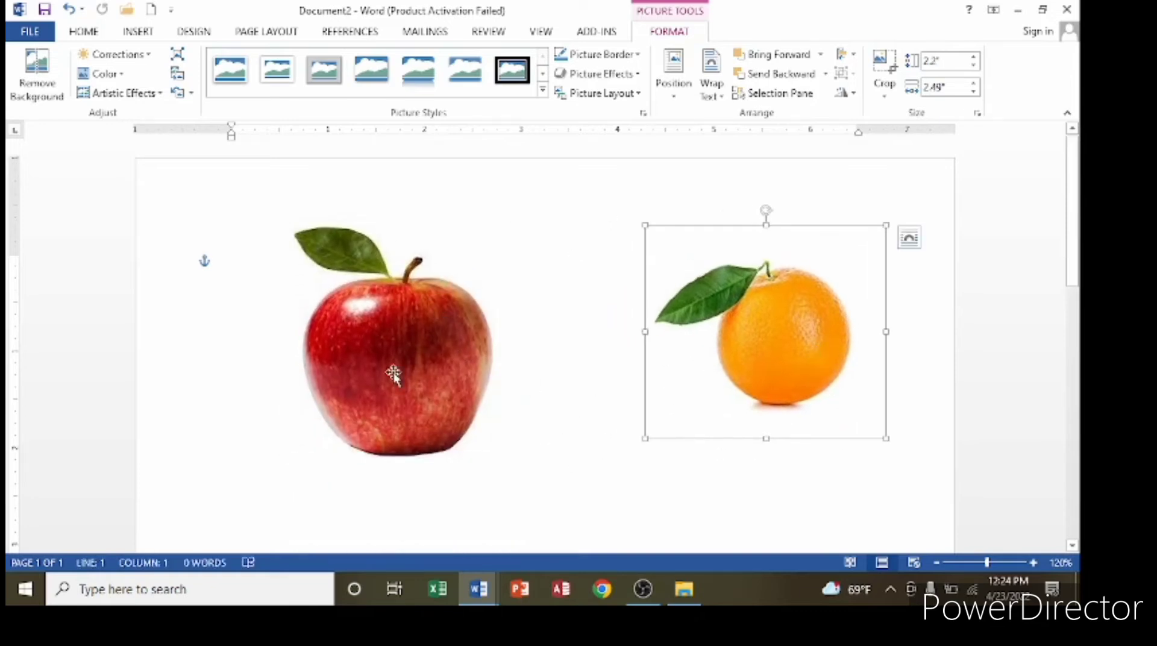
{"action": "left_click_drag", "start_coordinate": [392, 375], "coordinate": [382, 345]}
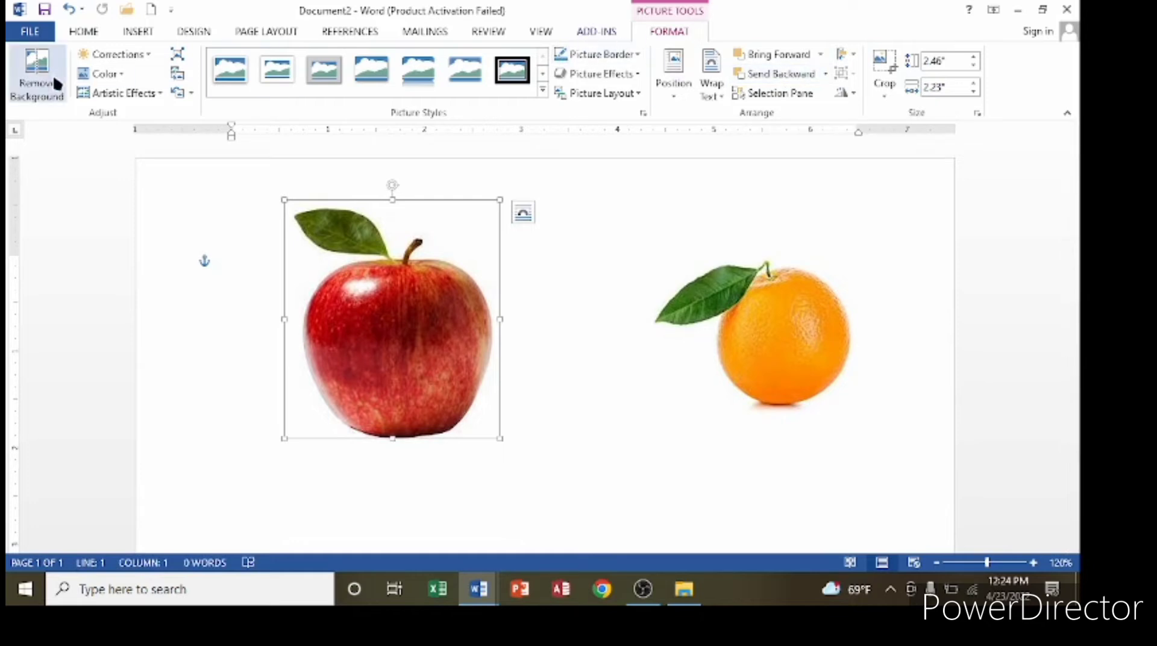
Switch to Document1 and look through its Bengali text
{"action": "mouse_move", "coordinate": [485, 599]}
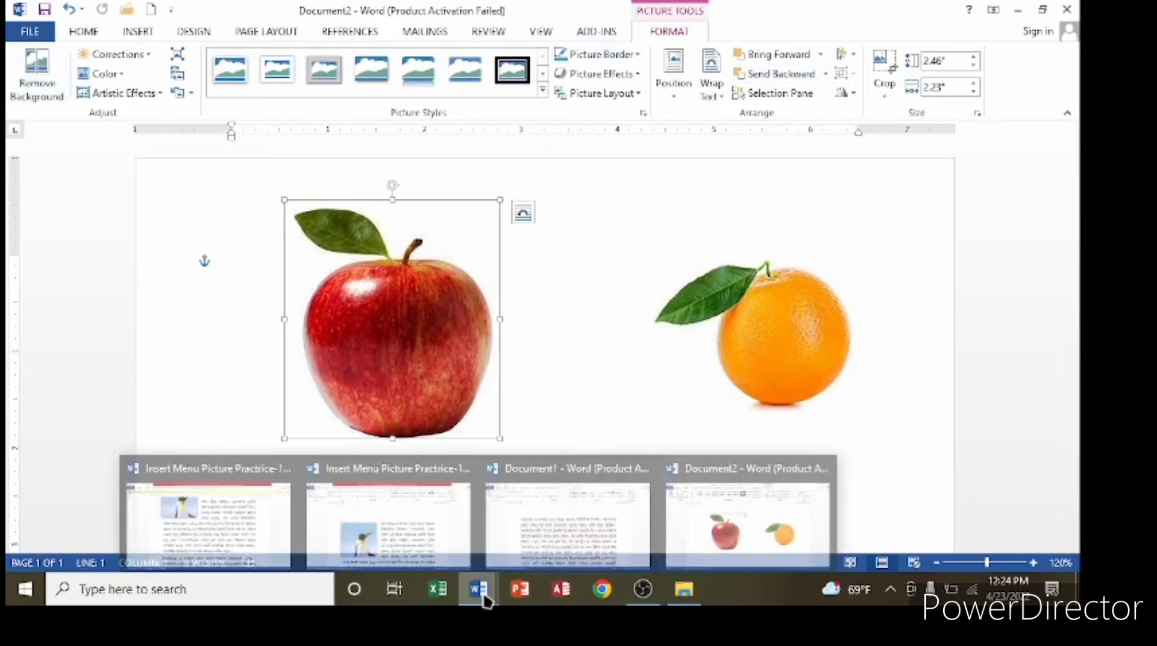
{"action": "mouse_move", "coordinate": [562, 537]}
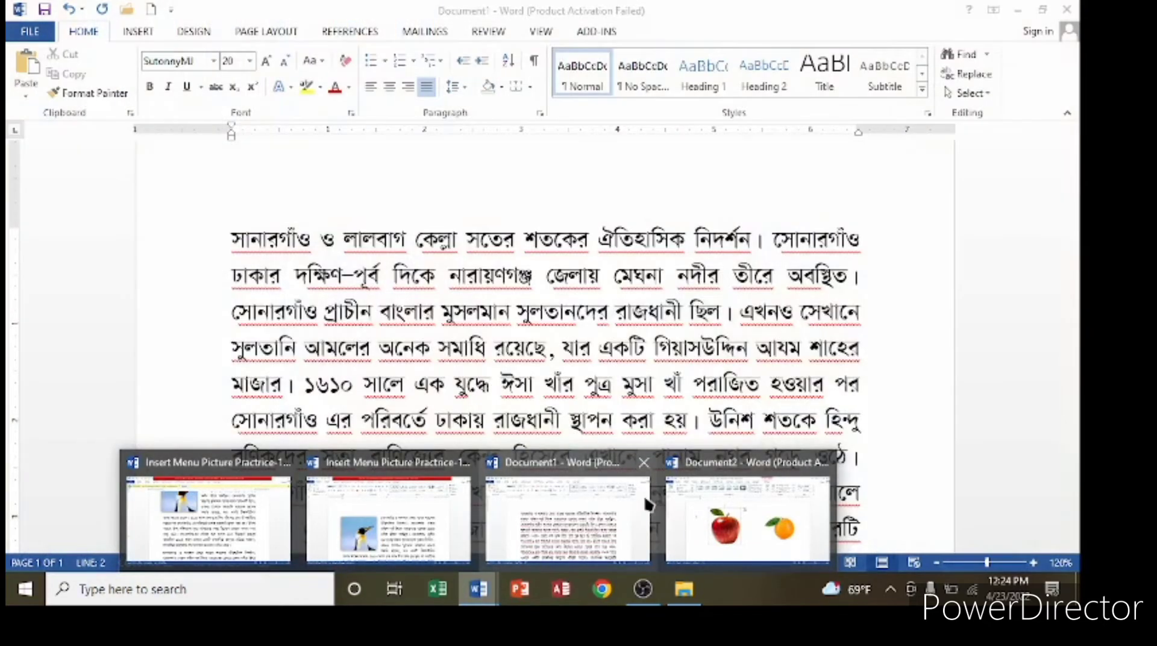
{"action": "mouse_move", "coordinate": [726, 530]}
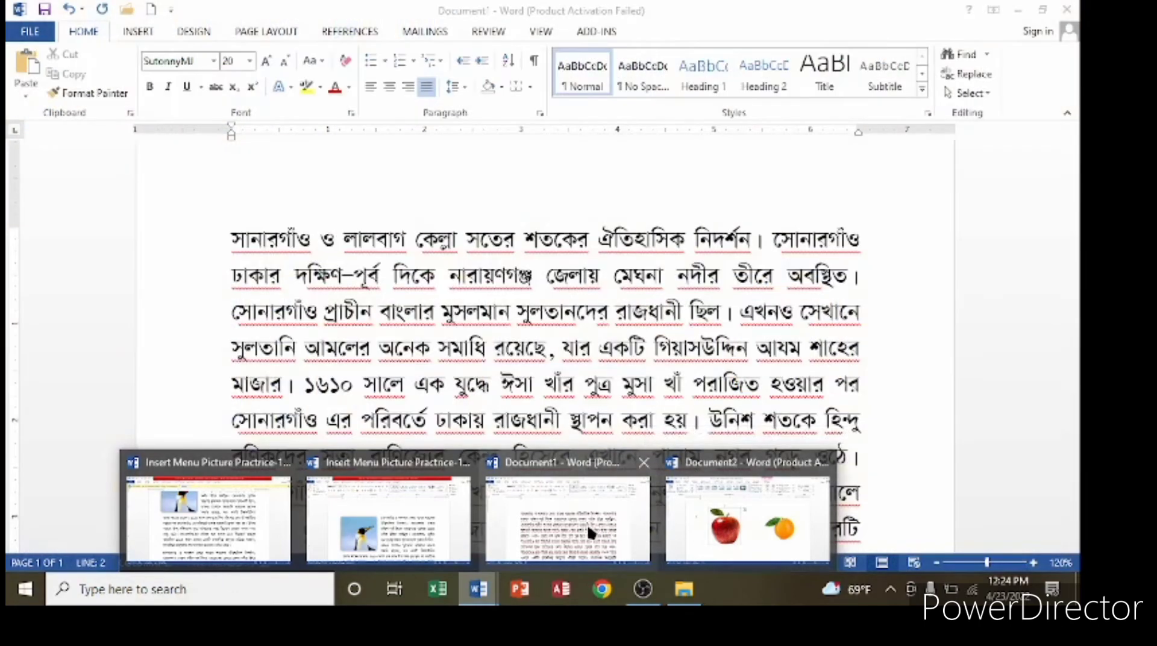
{"action": "left_click", "coordinate": [587, 523]}
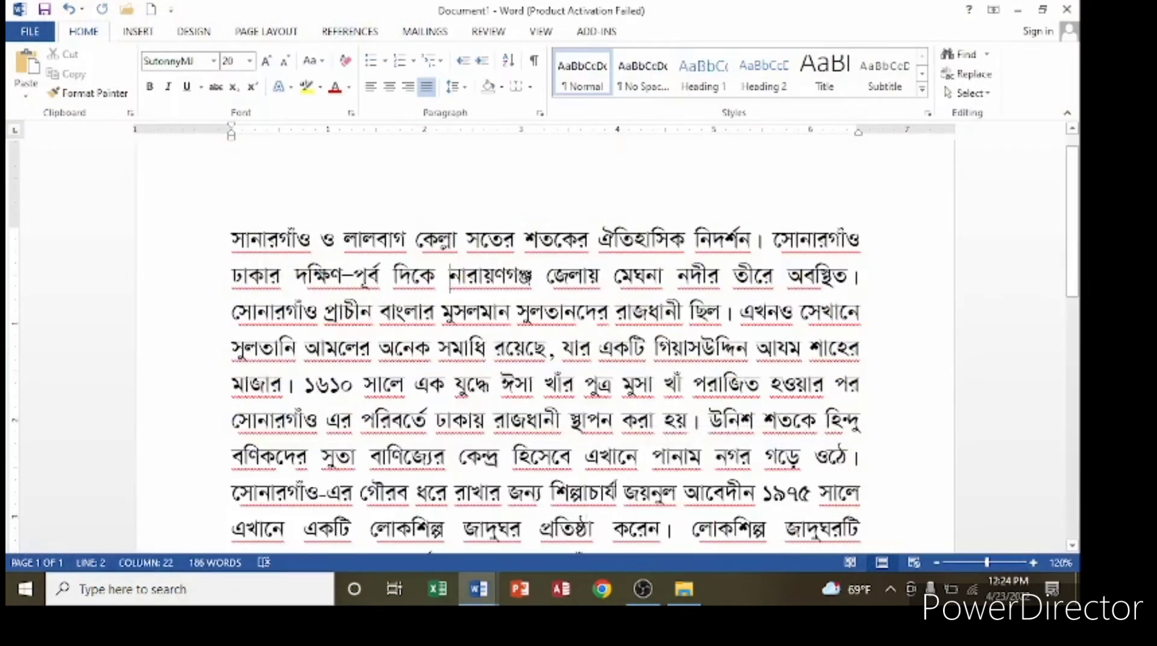
{"action": "scroll", "coordinate": [781, 349], "scroll_direction": "down", "scroll_amount": 7}
{"action": "scroll", "coordinate": [781, 349], "scroll_direction": "up", "scroll_amount": 5}
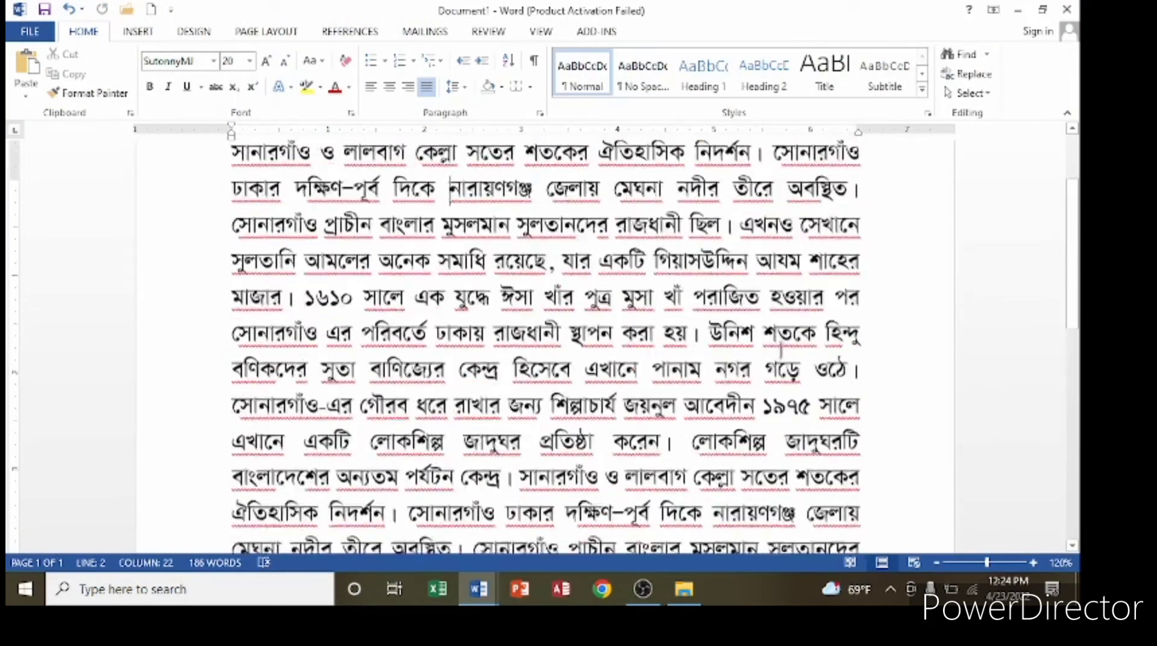
{"action": "scroll", "coordinate": [782, 350], "scroll_direction": "up", "scroll_amount": 2}
{"action": "scroll", "coordinate": [782, 349], "scroll_direction": "down", "scroll_amount": 3}
{"action": "scroll", "coordinate": [499, 244], "scroll_direction": "up", "scroll_amount": 3}
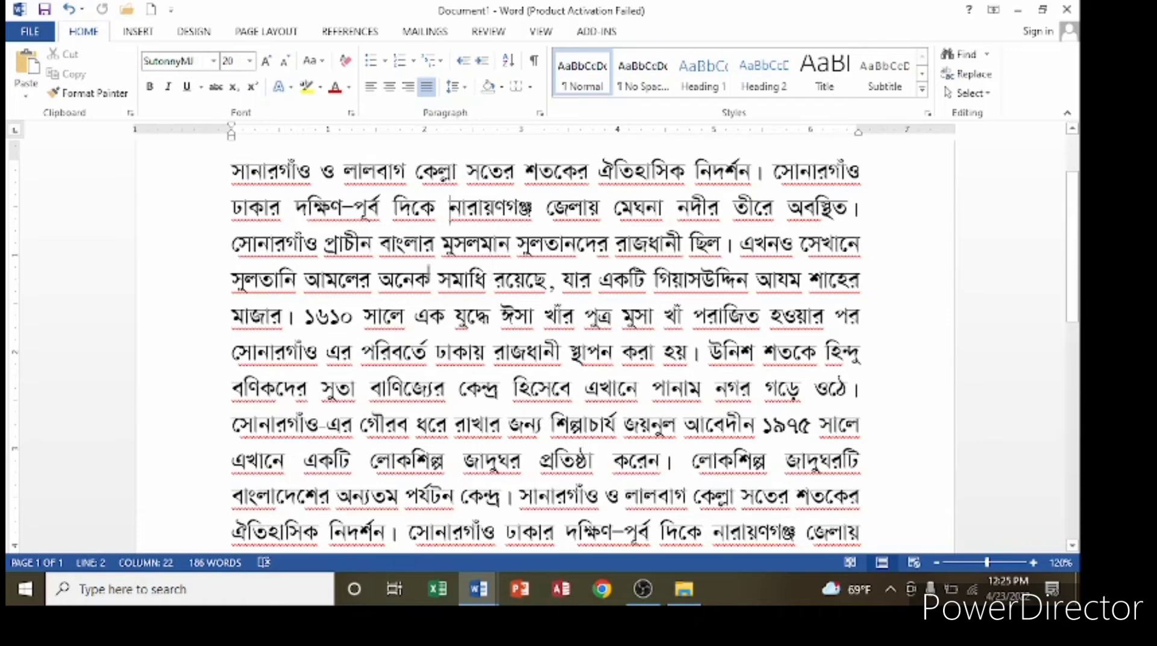
{"action": "scroll", "coordinate": [542, 361], "scroll_direction": "up", "scroll_amount": 2}
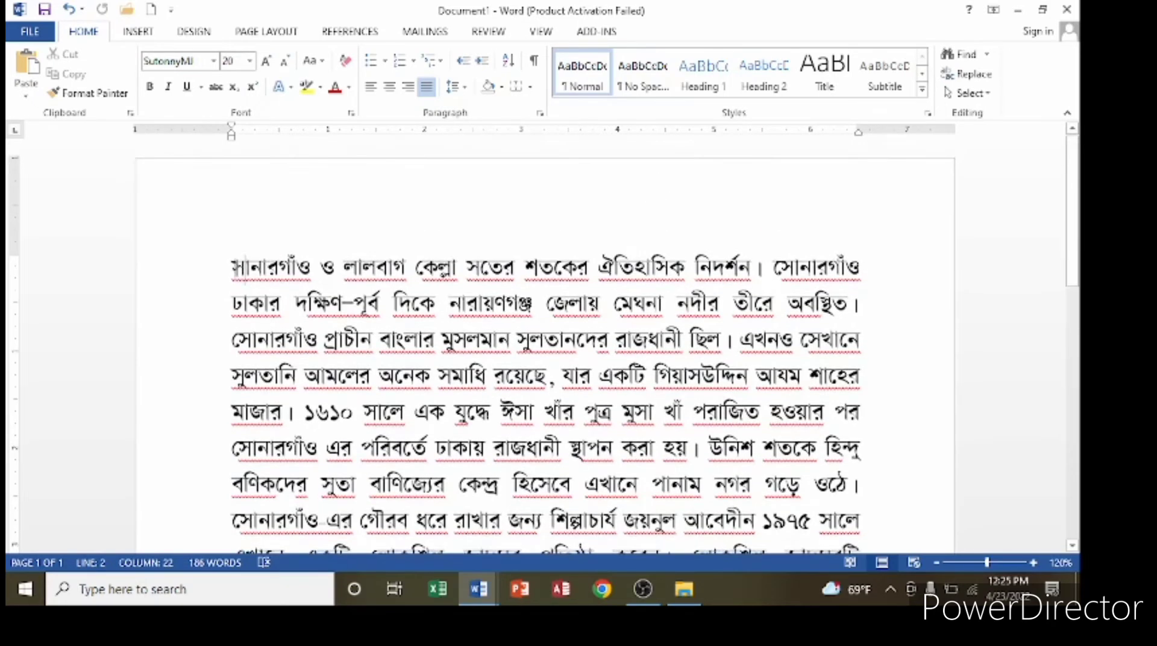
Insert the picture named orange from the pic folder at the very beginning of the Bengali text
{"action": "left_click", "coordinate": [219, 269]}
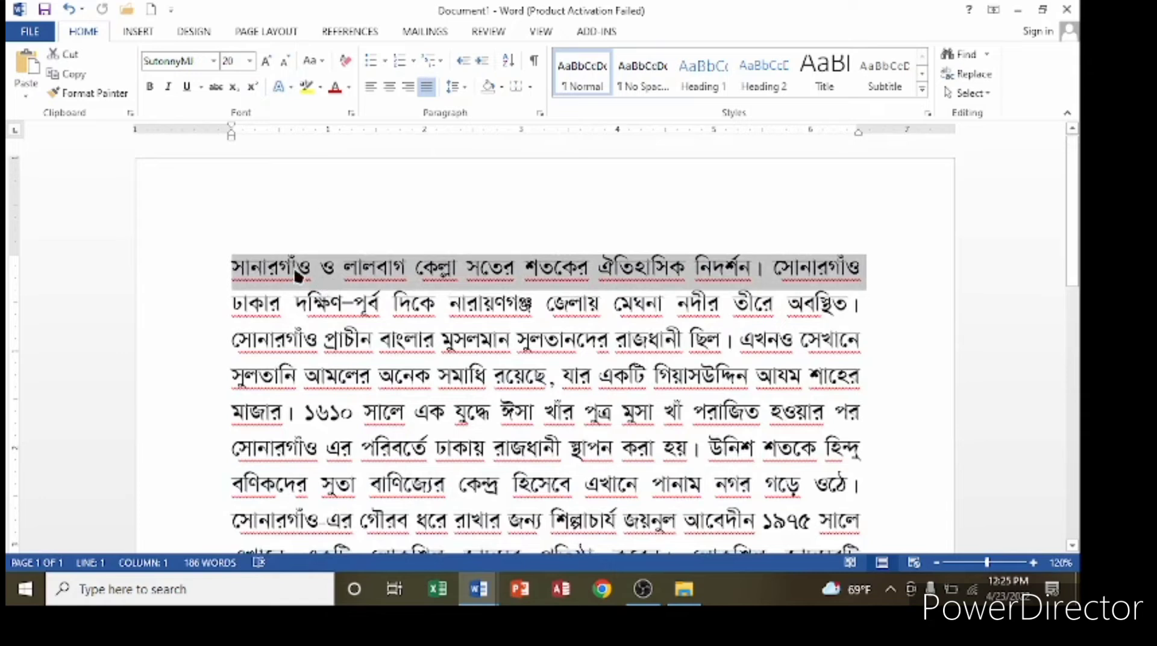
{"action": "left_click", "coordinate": [318, 268]}
{"action": "left_click_drag", "start_coordinate": [231, 268], "coordinate": [329, 268]}
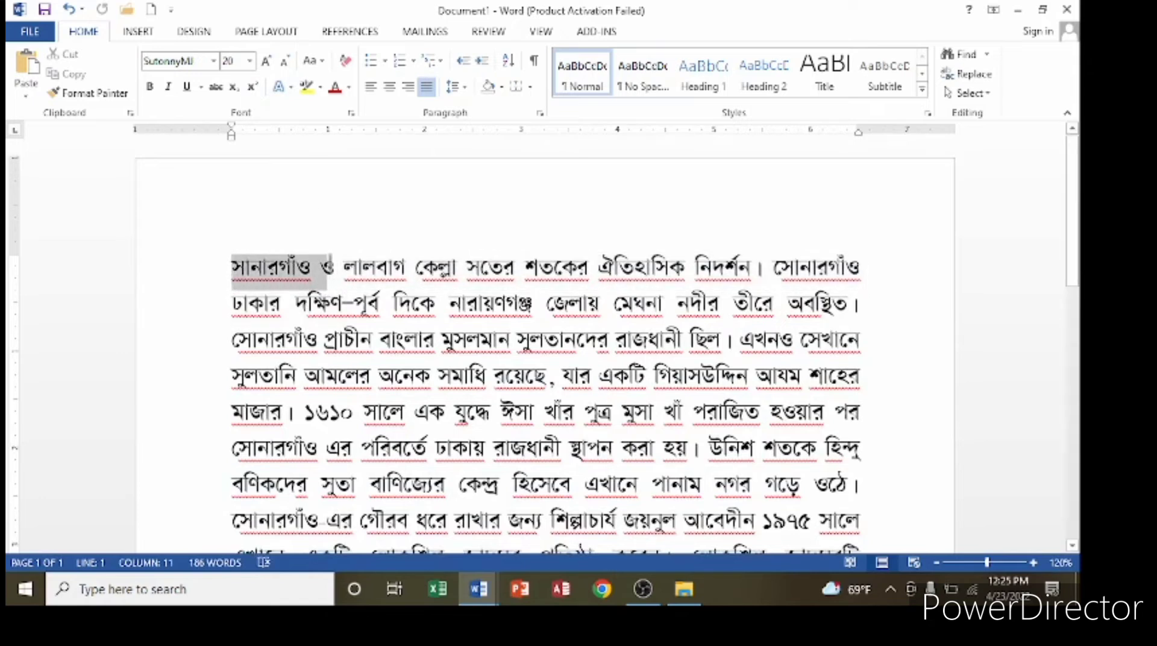
{"action": "left_click", "coordinate": [231, 268]}
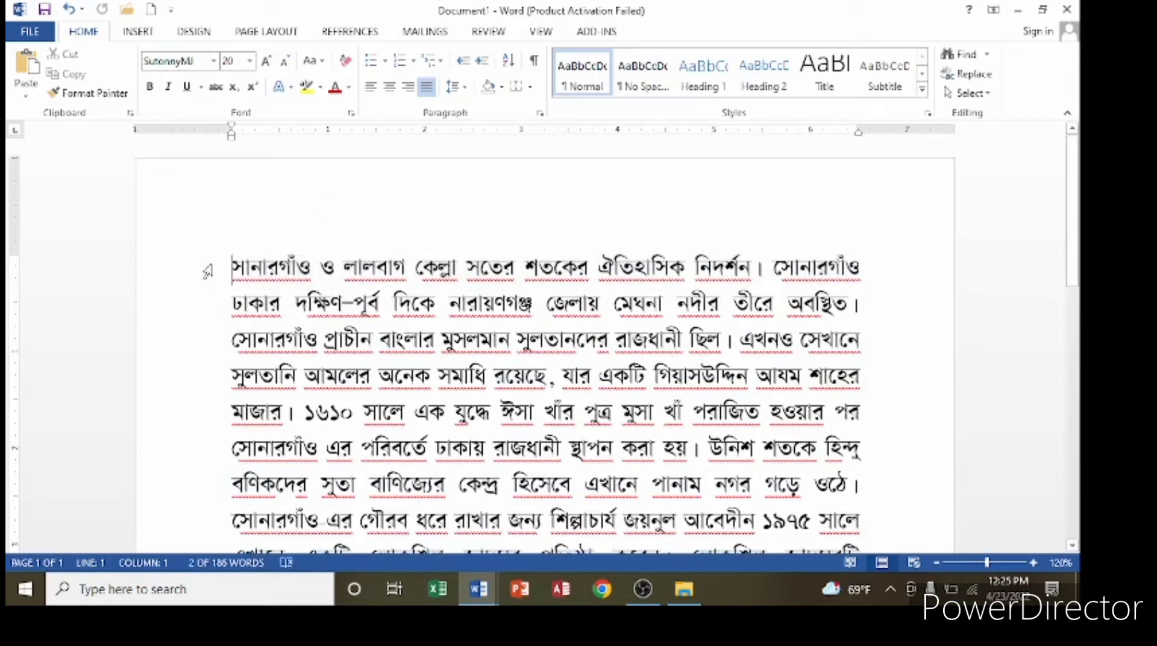
{"action": "left_click", "coordinate": [145, 35]}
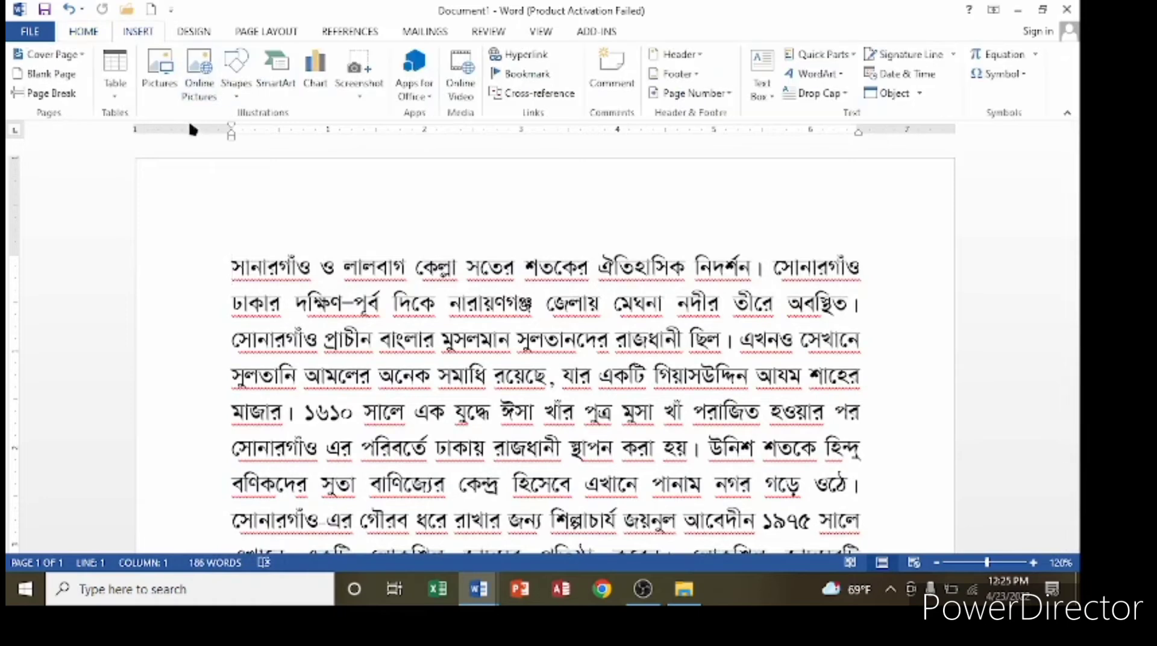
{"action": "left_click", "coordinate": [176, 98]}
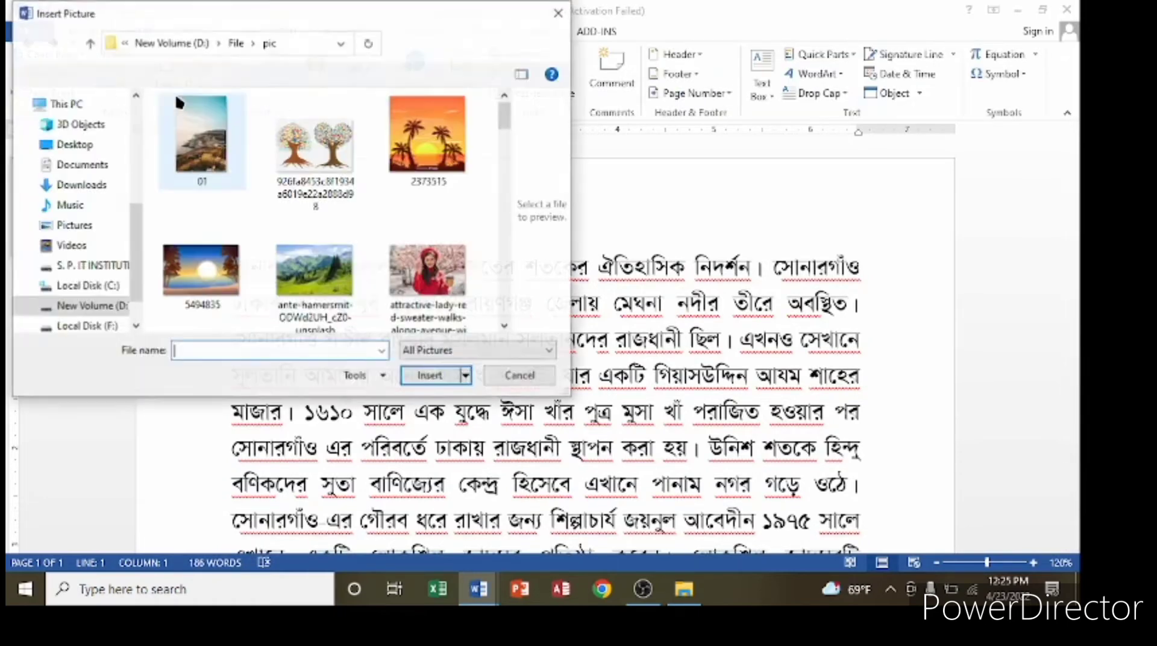
{"action": "scroll", "coordinate": [405, 213], "scroll_direction": "down", "scroll_amount": 3}
{"action": "scroll", "coordinate": [404, 212], "scroll_direction": "down", "scroll_amount": 5}
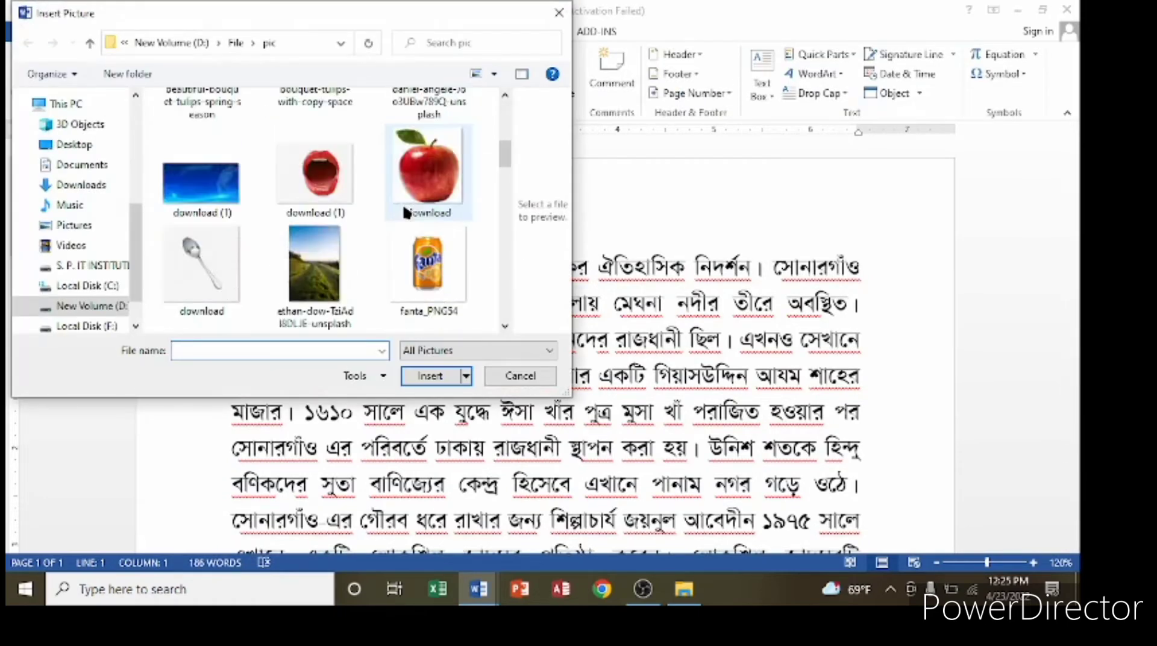
{"action": "left_click", "coordinate": [429, 287]}
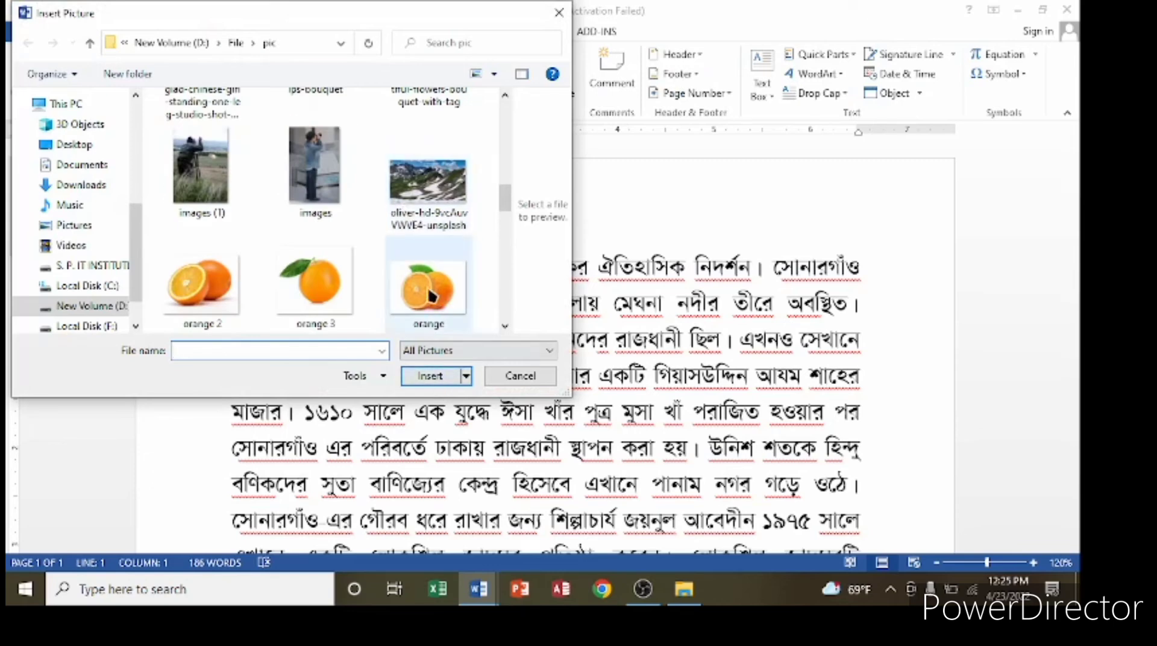
{"action": "left_click", "coordinate": [430, 376]}
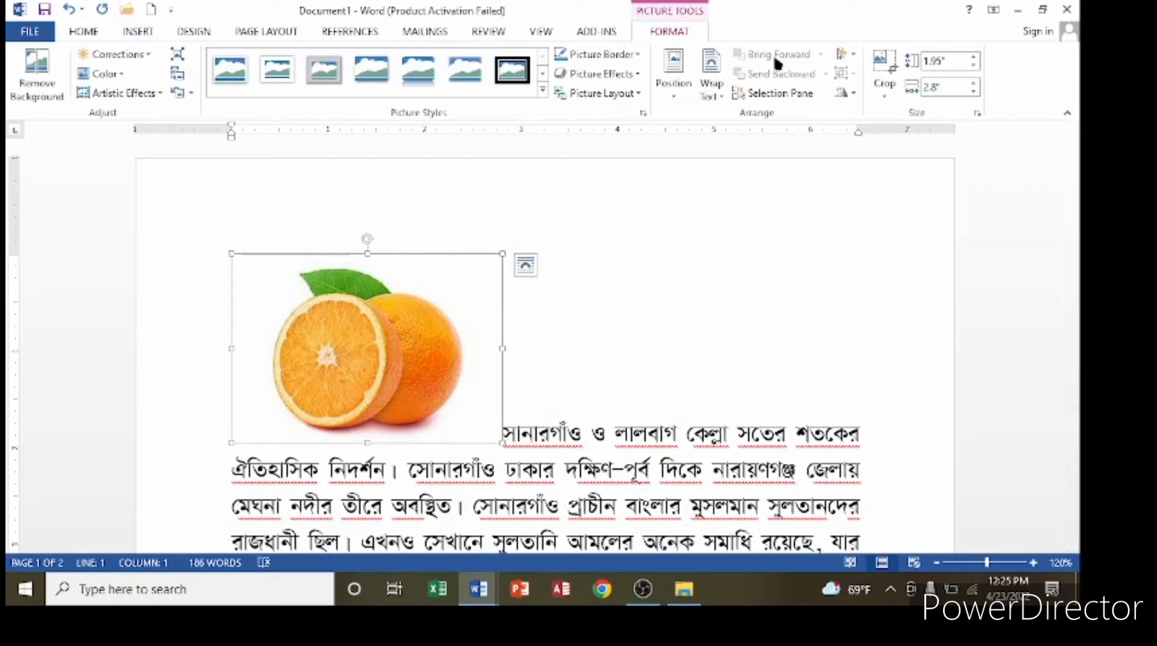
Set the text wrapping of the orange picture to Square
{"action": "left_click", "coordinate": [721, 99]}
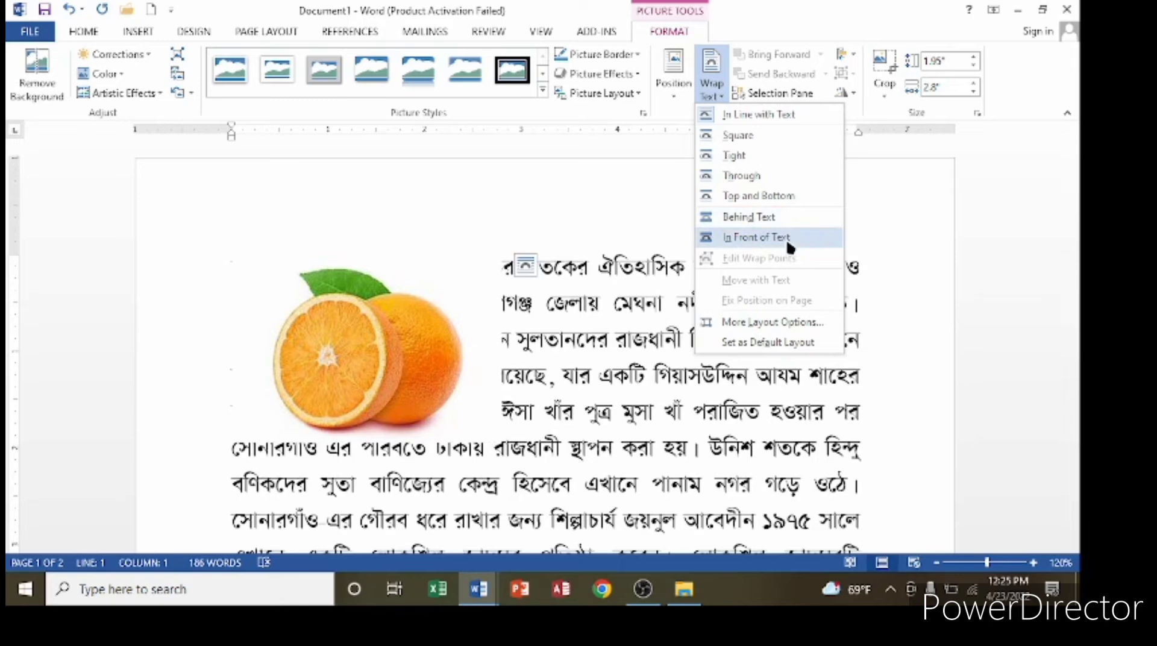
{"action": "left_click", "coordinate": [762, 147]}
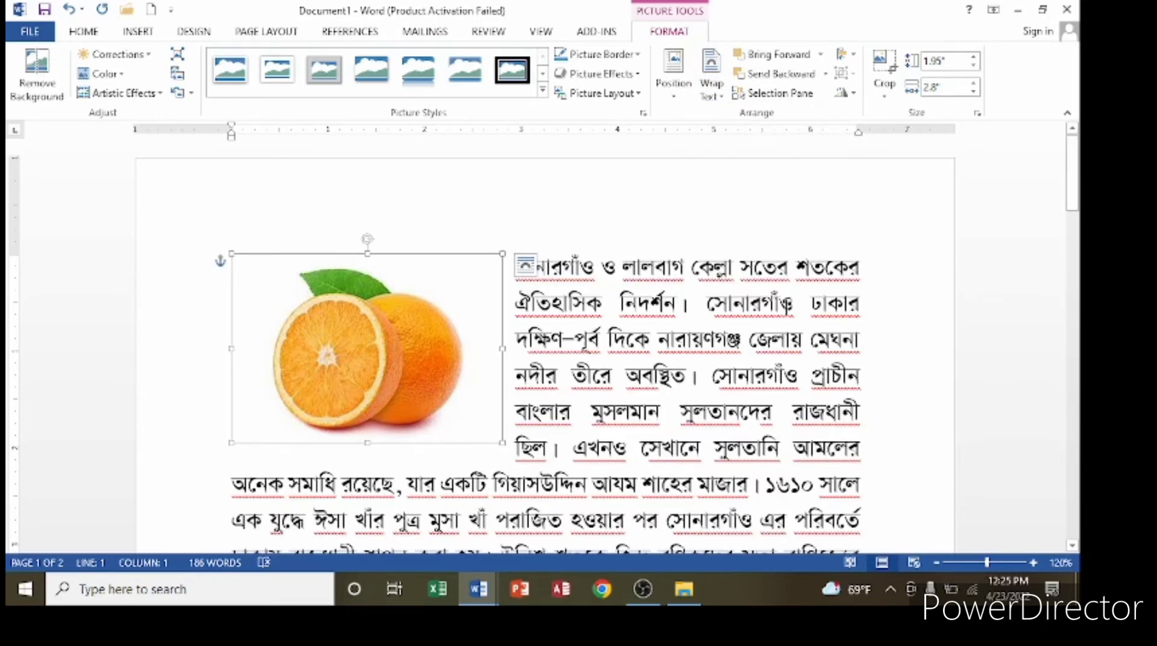
{"action": "scroll", "coordinate": [787, 306], "scroll_direction": "down", "scroll_amount": 3}
{"action": "scroll", "coordinate": [787, 306], "scroll_direction": "up", "scroll_amount": 3}
Move the orange picture into the middle of the paragraph, starting at its seventh line, with text on both sides
{"action": "left_click_drag", "start_coordinate": [384, 366], "coordinate": [545, 482]}
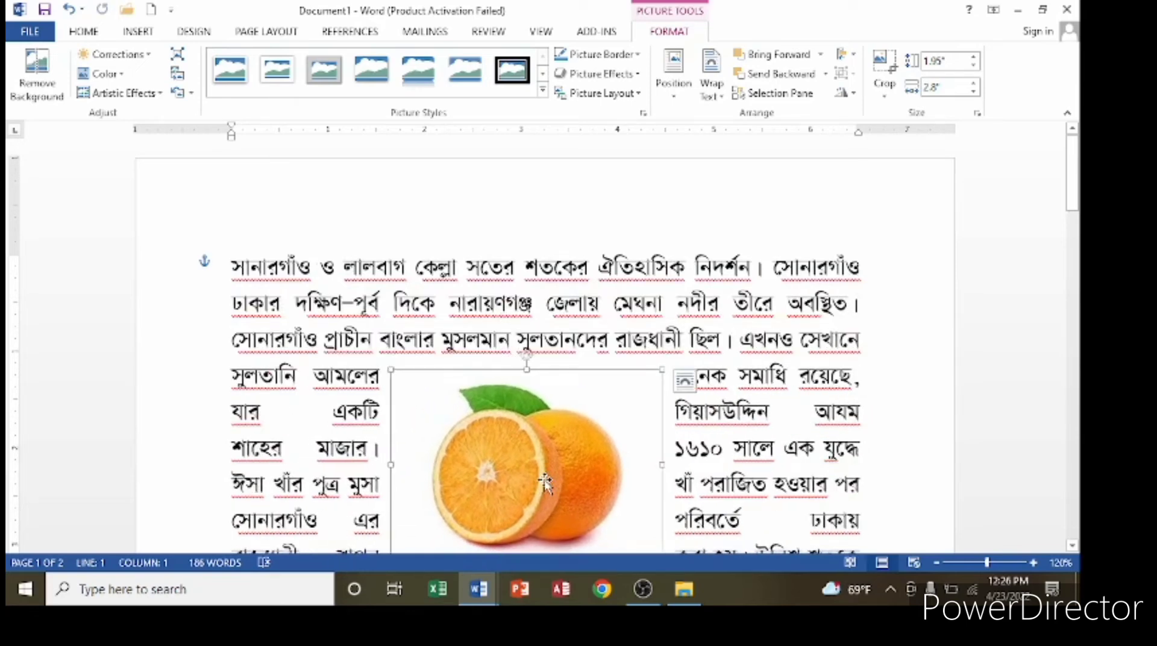
{"action": "scroll", "coordinate": [573, 474], "scroll_direction": "down", "scroll_amount": 4}
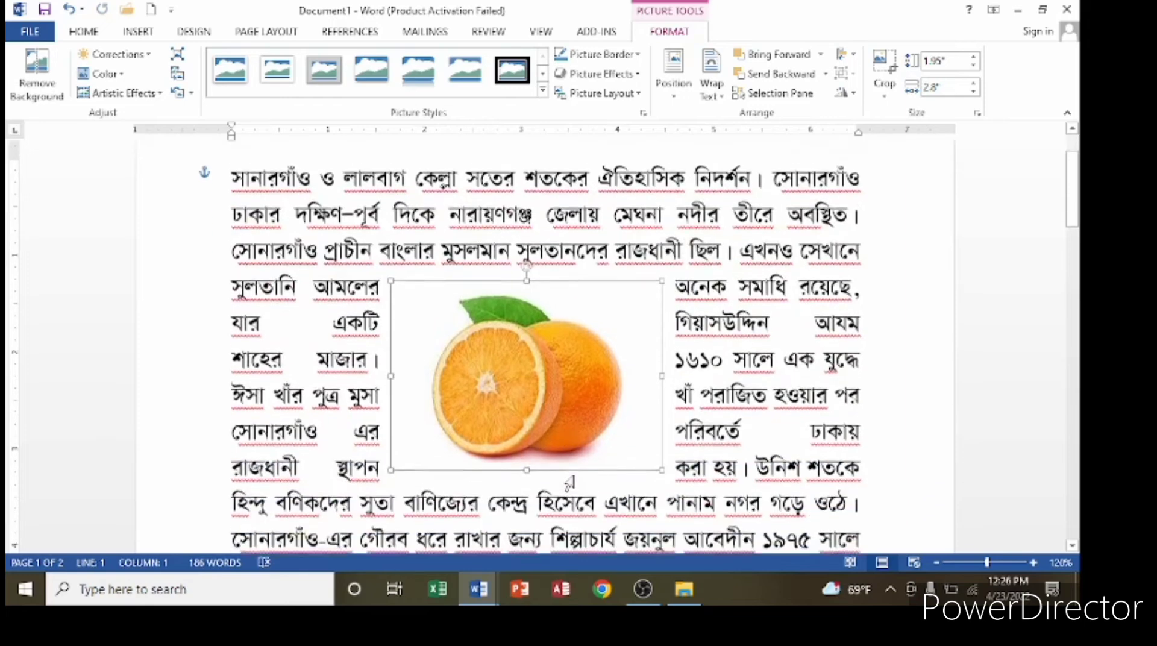
{"action": "scroll", "coordinate": [599, 396], "scroll_direction": "up", "scroll_amount": 2}
{"action": "left_click_drag", "start_coordinate": [567, 349], "coordinate": [580, 457]}
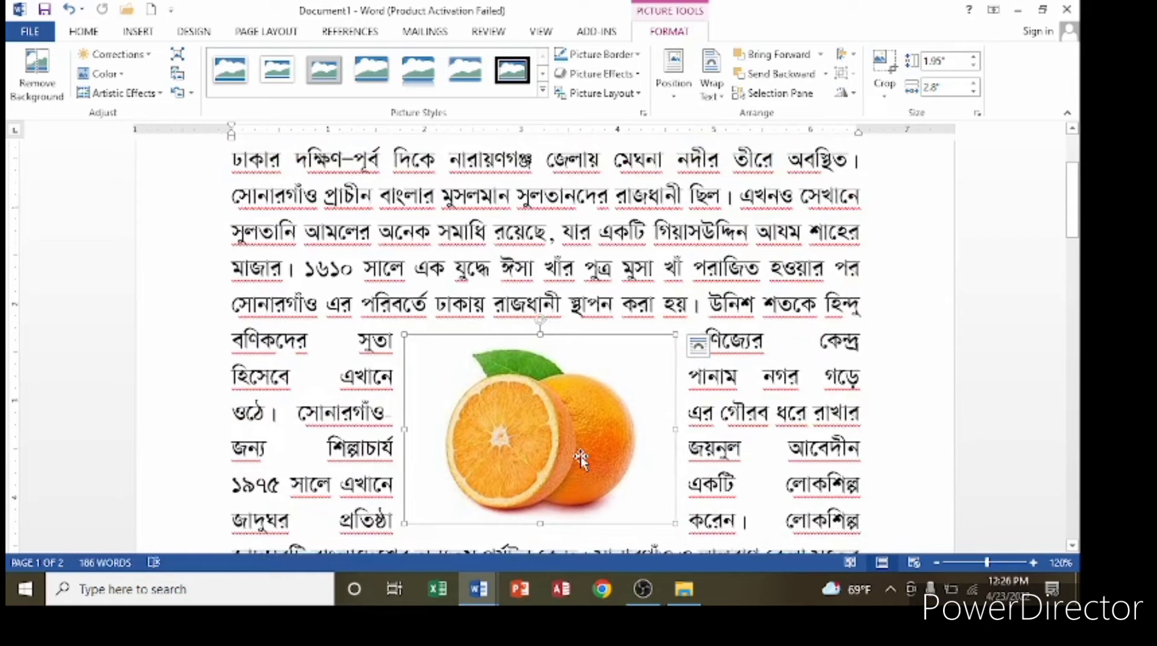
Highlight words on both sides of the orange picture to examine how the lines continue across it
{"action": "left_click", "coordinate": [835, 356]}
{"action": "left_click", "coordinate": [762, 336]}
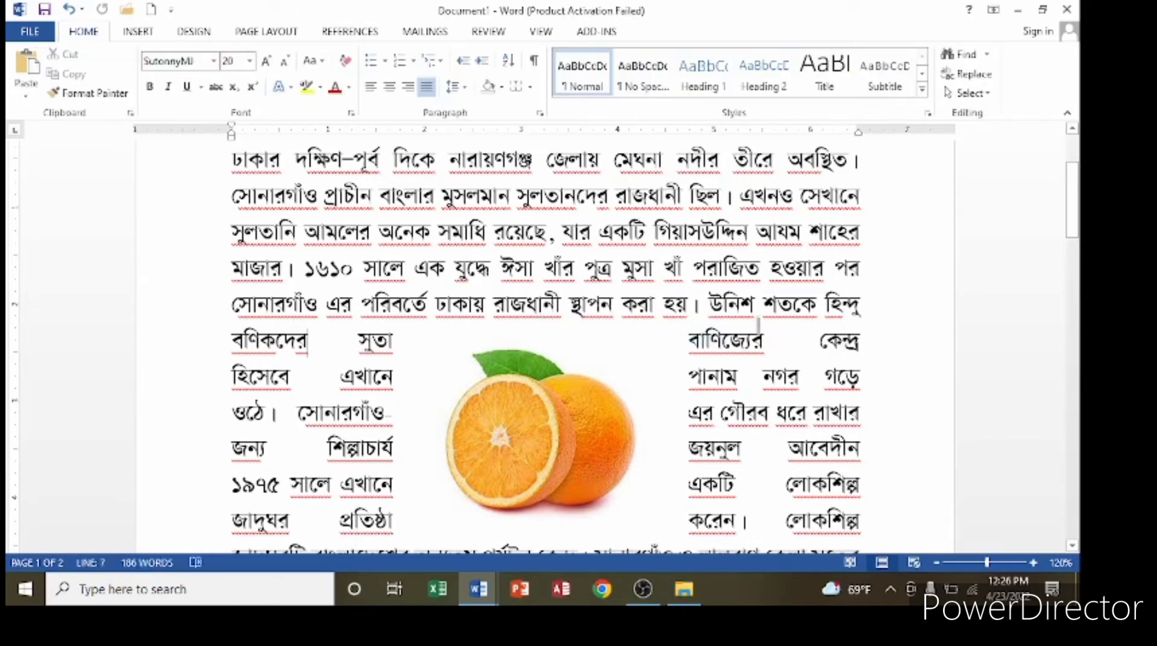
{"action": "left_click_drag", "start_coordinate": [761, 333], "coordinate": [699, 342]}
{"action": "left_click_drag", "start_coordinate": [289, 377], "coordinate": [365, 378]}
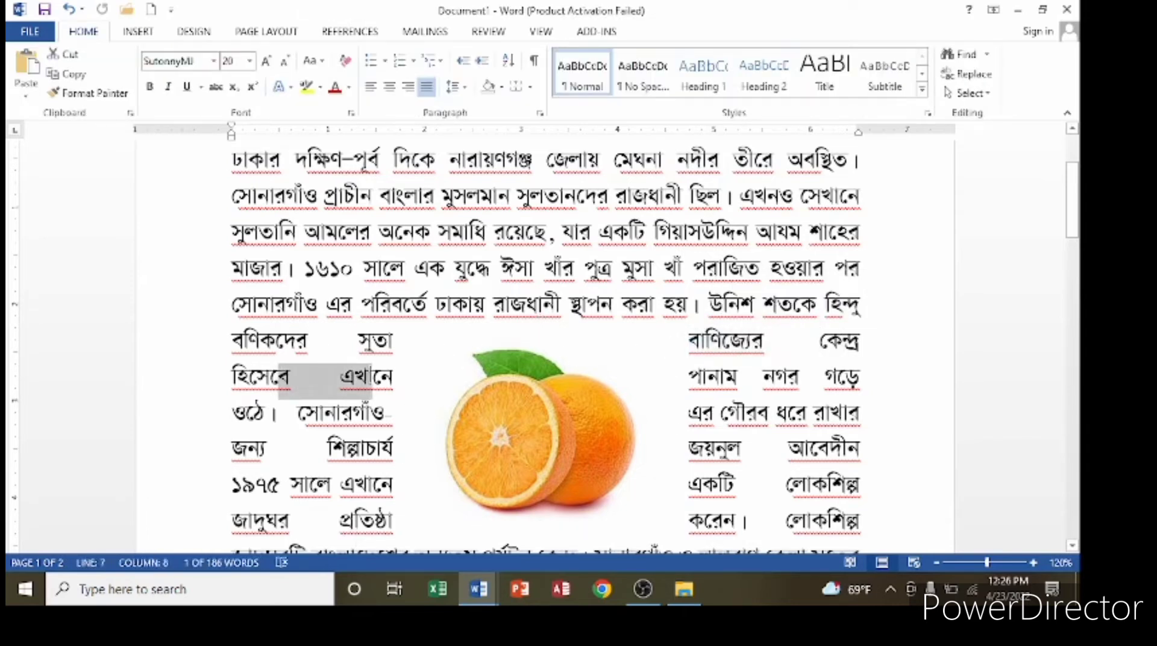
{"action": "left_click_drag", "start_coordinate": [689, 378], "coordinate": [775, 383]}
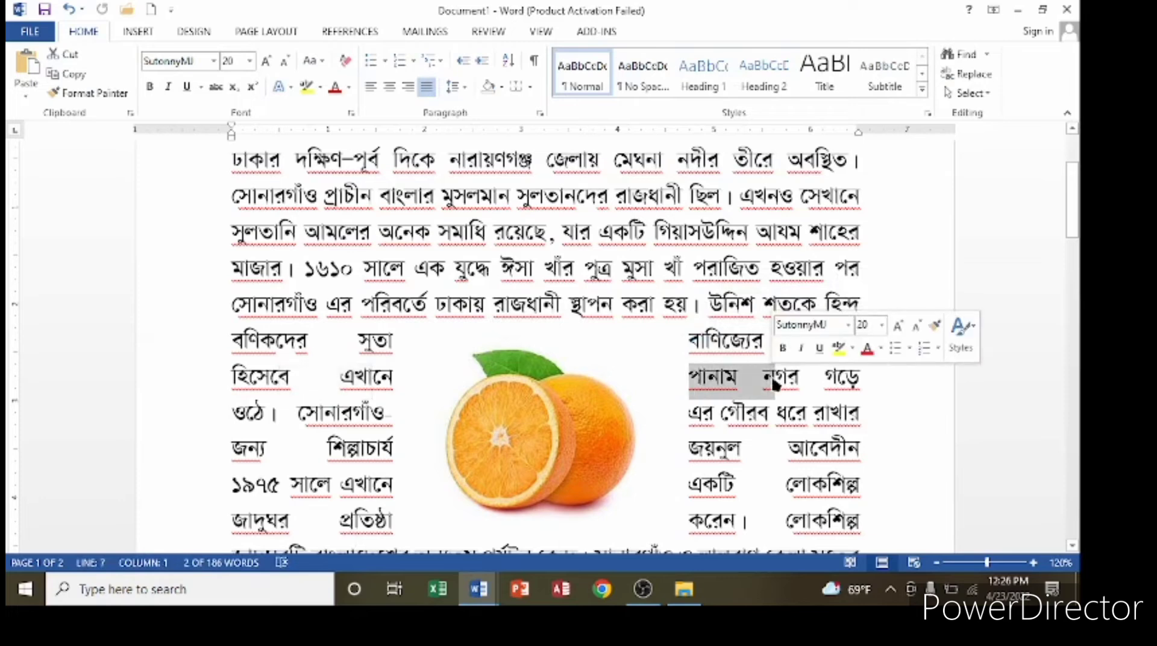
Move the orange picture back to the upper left of the paragraph, level with its first line
{"action": "scroll", "coordinate": [799, 365], "scroll_direction": "up", "scroll_amount": 3}
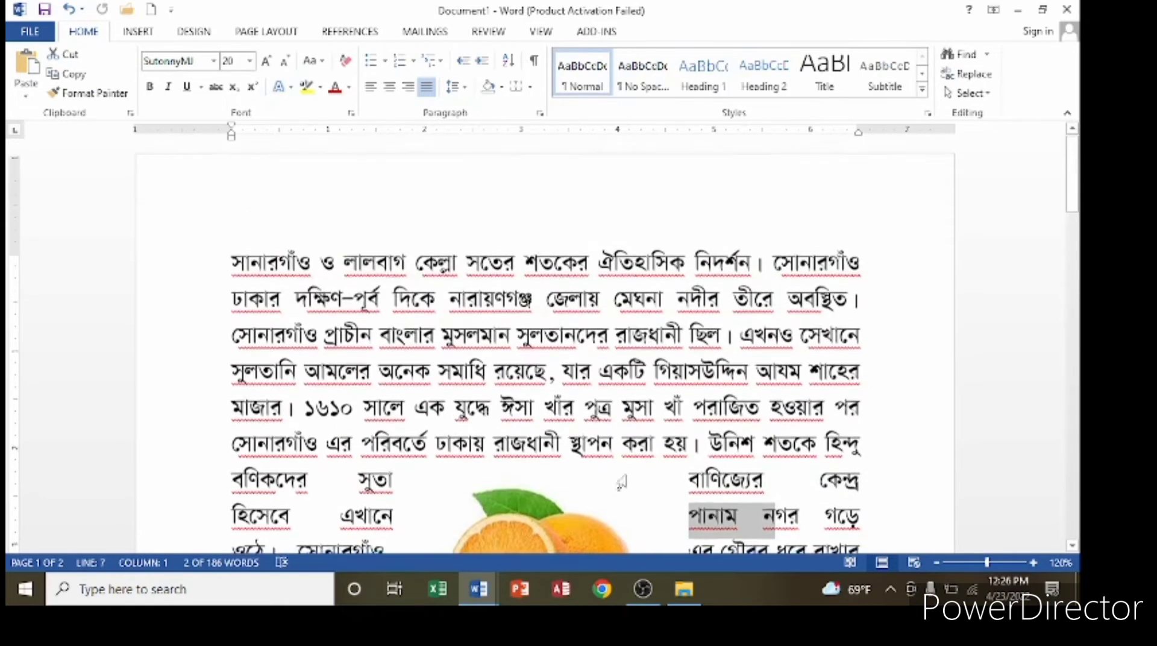
{"action": "left_click_drag", "start_coordinate": [563, 500], "coordinate": [421, 290]}
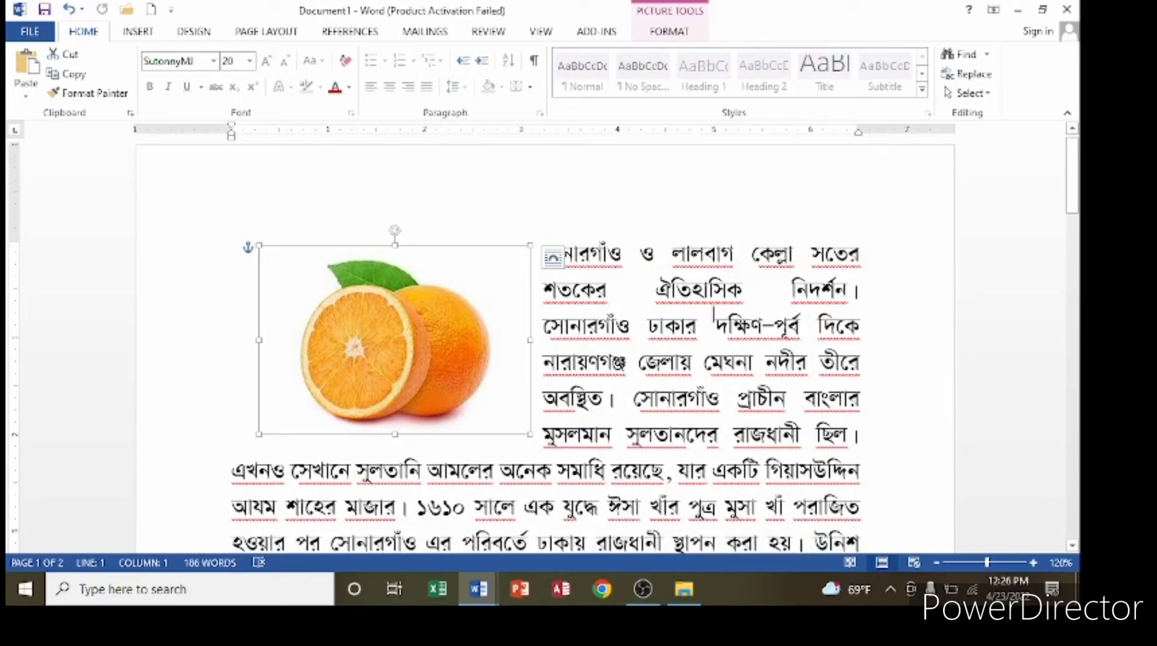
{"action": "scroll", "coordinate": [541, 304], "scroll_direction": "down", "scroll_amount": 15}
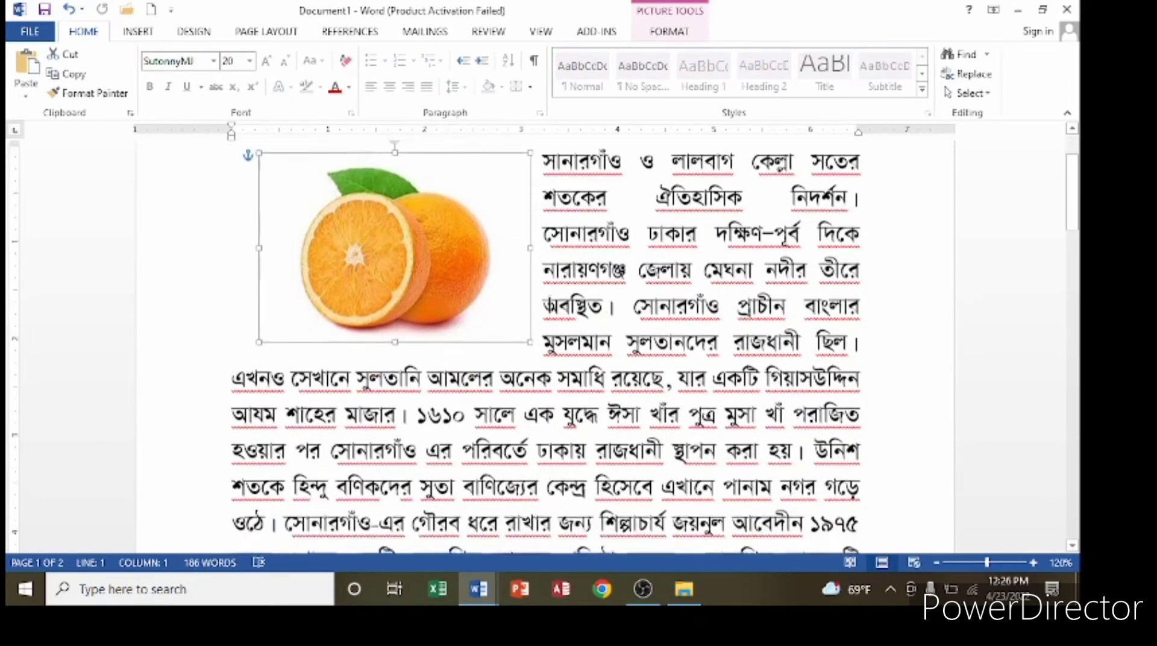
Insert the picture vase-with-tulips-roses into the Bengali paragraph, just before the first "লোকশিল্প জাদুঘরটি"
{"action": "key", "text": "ctrl+v"}
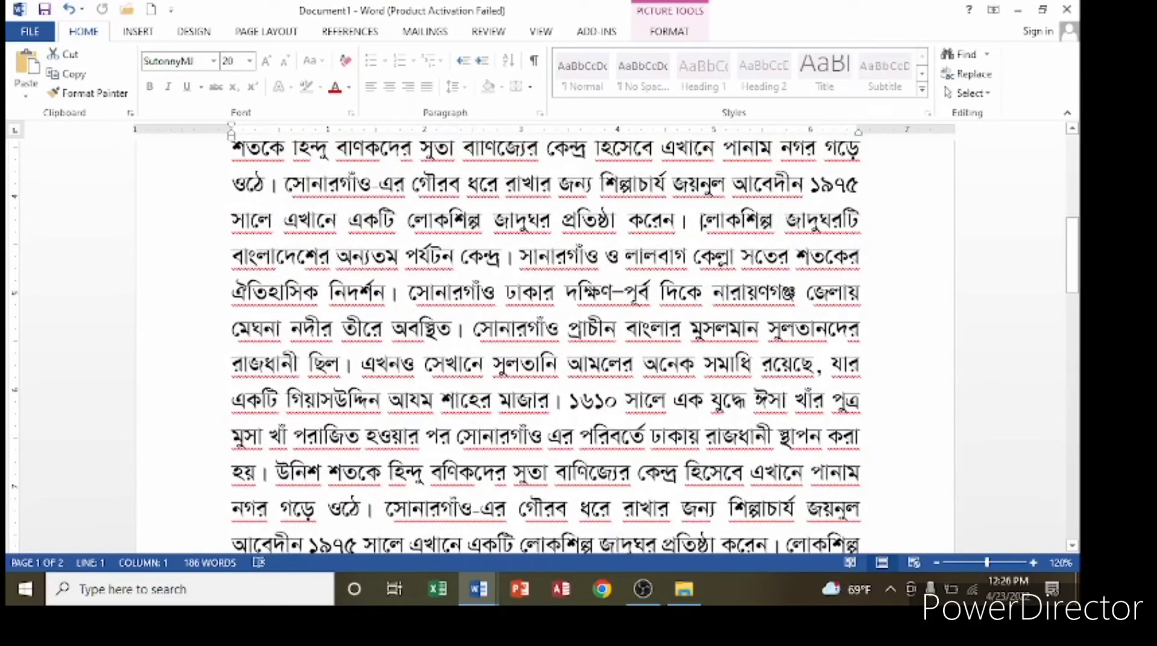
{"action": "left_click", "coordinate": [702, 222]}
{"action": "scroll", "coordinate": [702, 221], "scroll_direction": "up", "scroll_amount": 4}
{"action": "scroll", "coordinate": [530, 143], "scroll_direction": "down", "scroll_amount": 3}
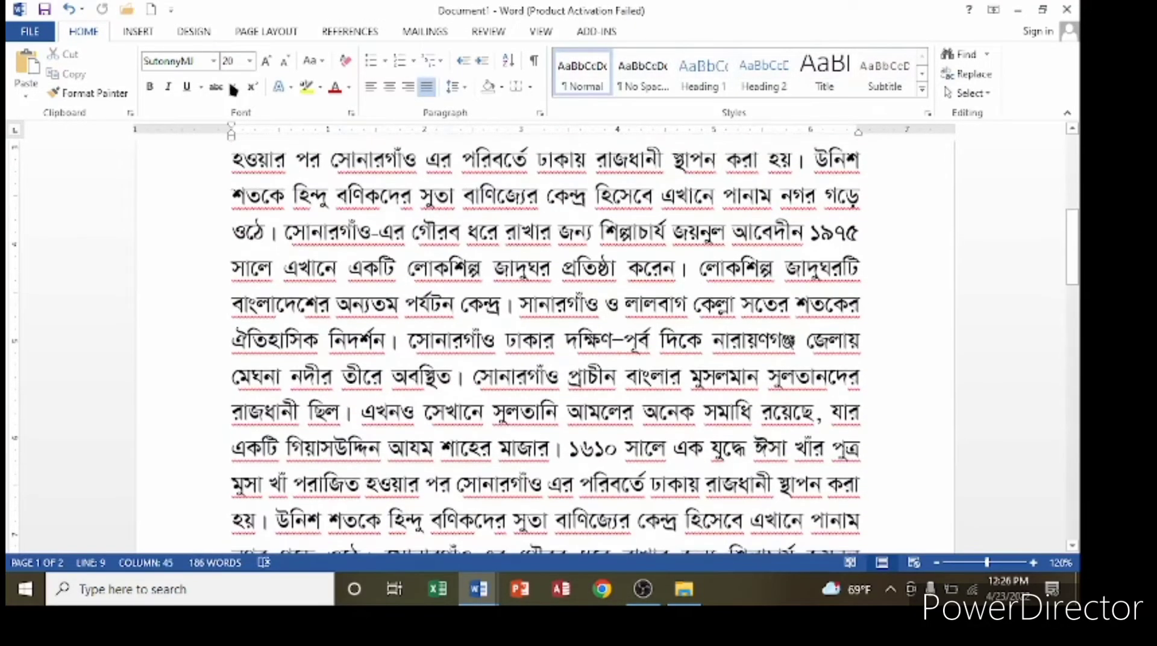
{"action": "left_click", "coordinate": [131, 33]}
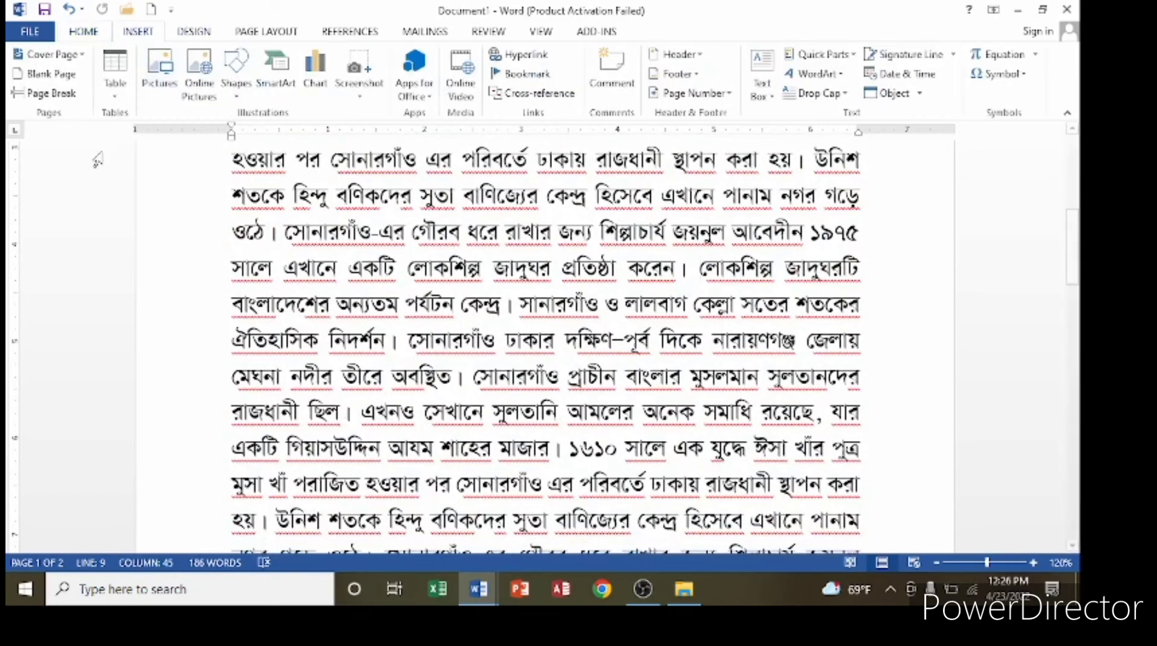
{"action": "left_click", "coordinate": [161, 91]}
{"action": "scroll", "coordinate": [374, 243], "scroll_direction": "down", "scroll_amount": 5}
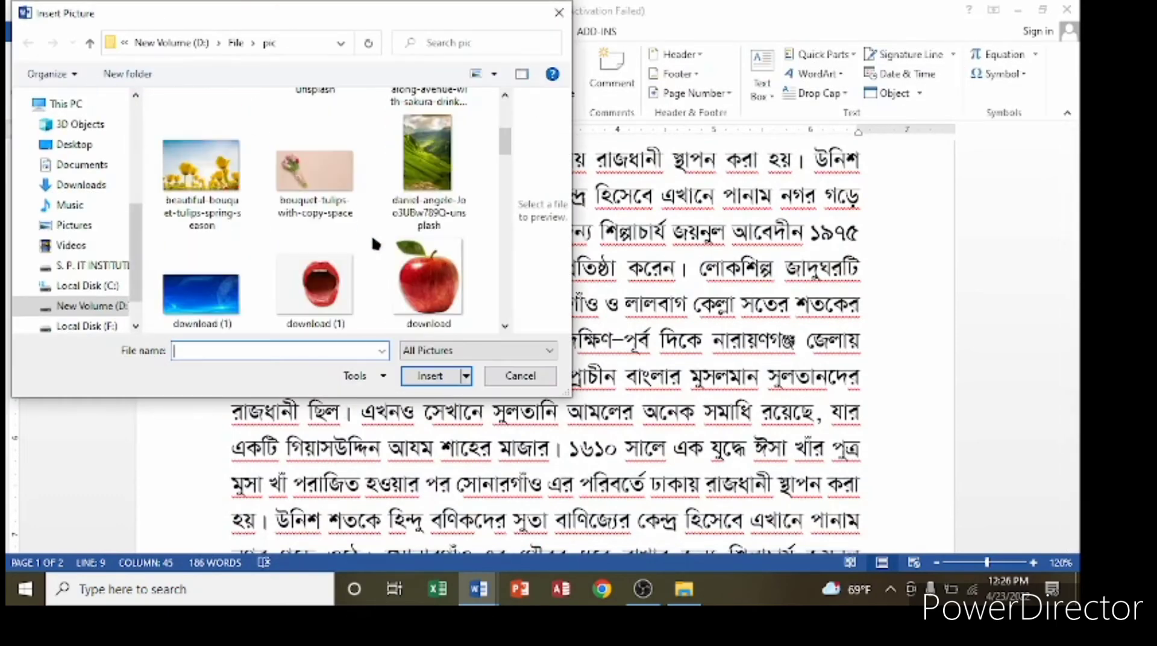
{"action": "scroll", "coordinate": [376, 243], "scroll_direction": "down", "scroll_amount": 5}
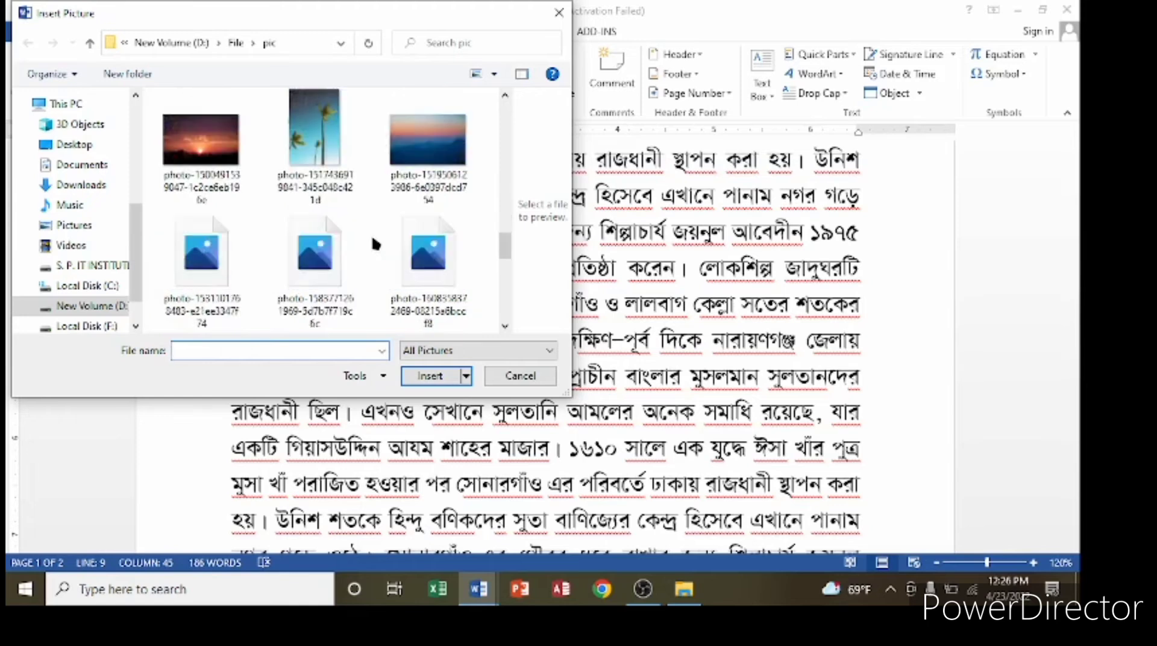
{"action": "scroll", "coordinate": [376, 243], "scroll_direction": "down", "scroll_amount": 3}
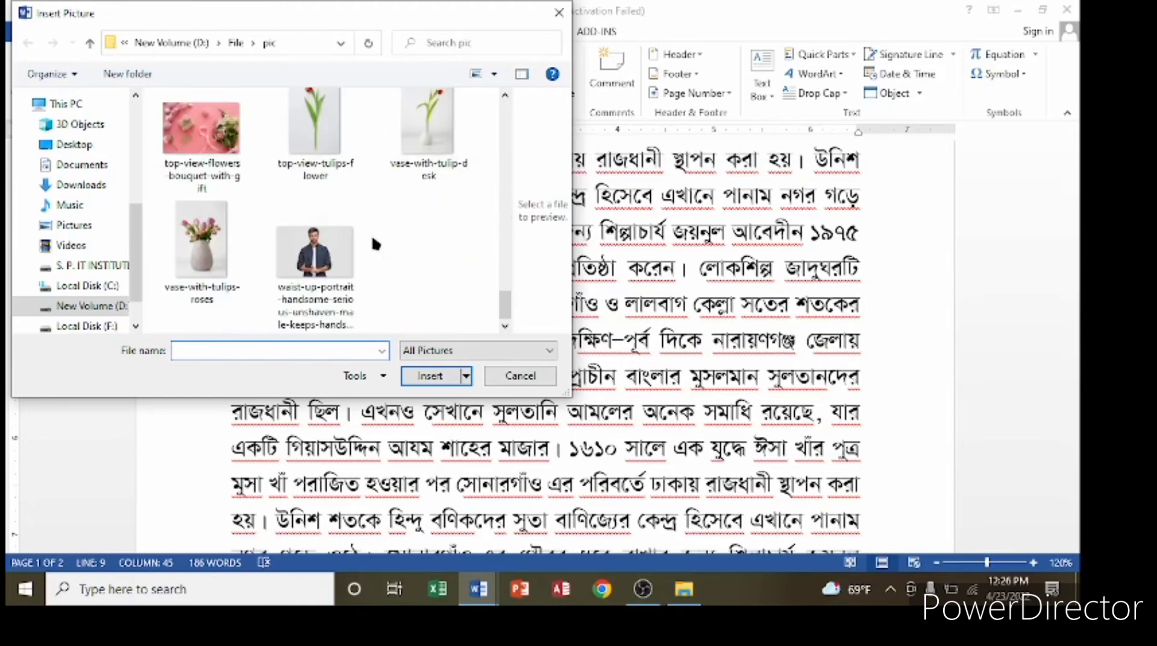
{"action": "left_click", "coordinate": [201, 241]}
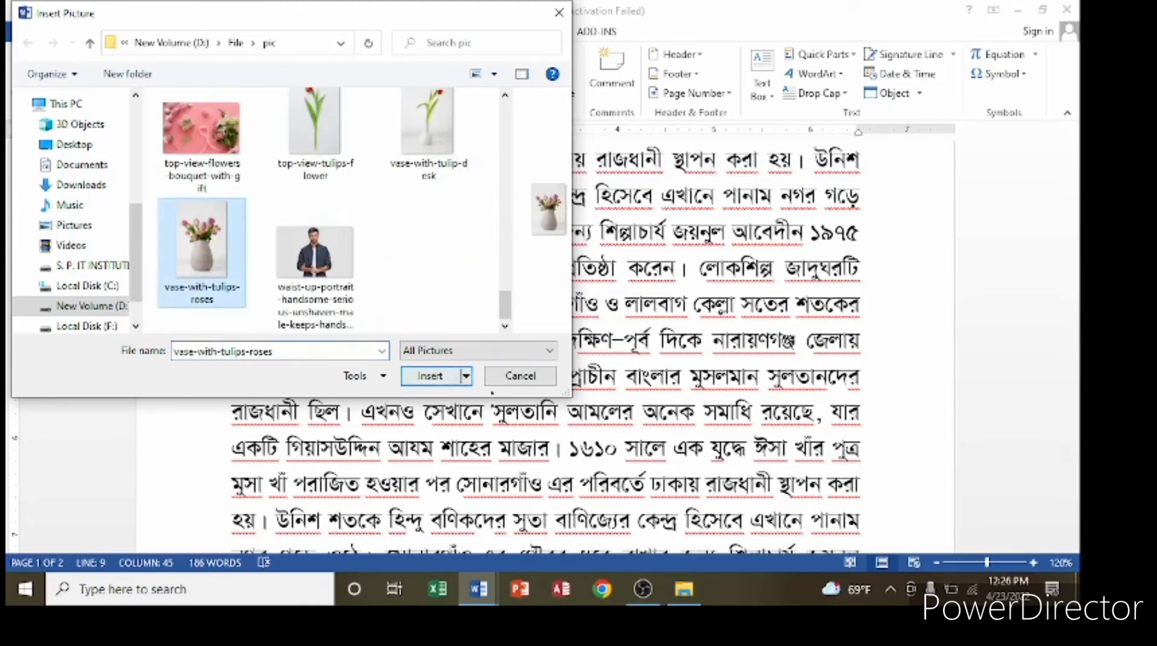
{"action": "left_click", "coordinate": [438, 381]}
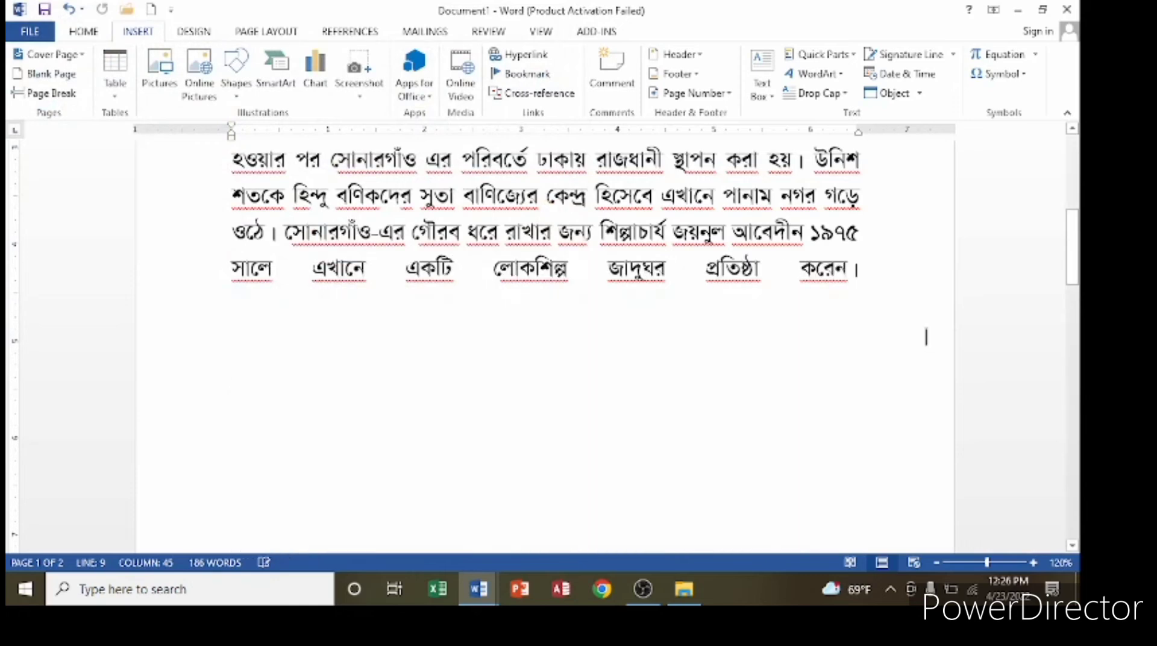
Examine the inserted vase picture's full extent and how the text continues before and after it
{"action": "scroll", "coordinate": [610, 372], "scroll_direction": "down", "scroll_amount": 7}
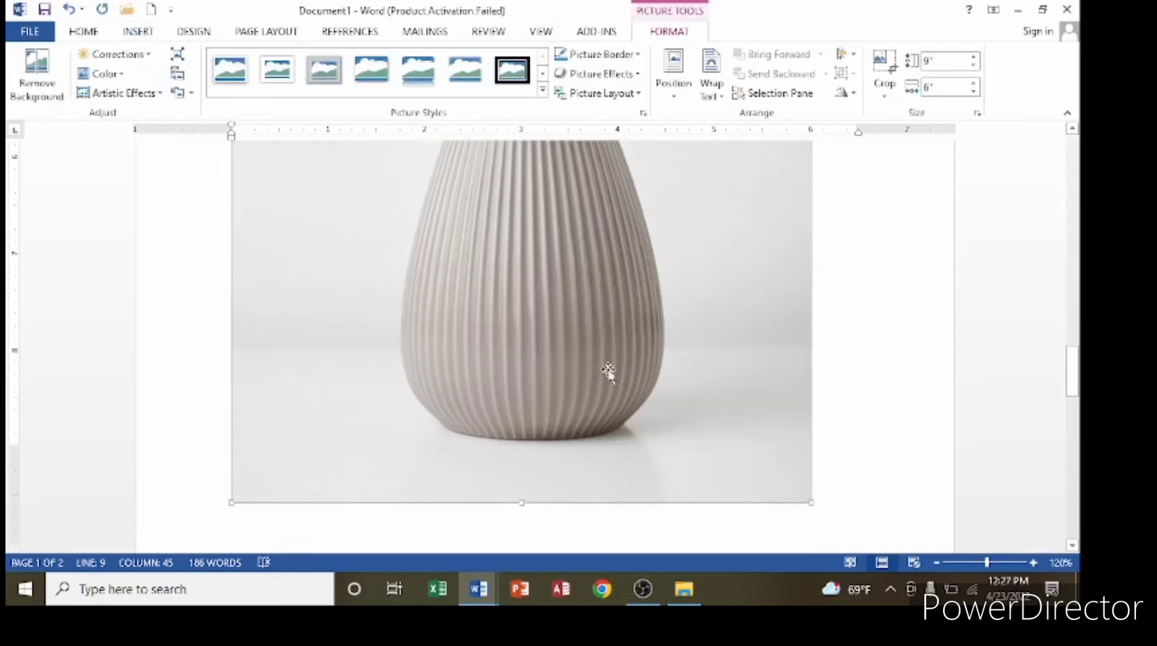
{"action": "scroll", "coordinate": [616, 368], "scroll_direction": "up", "scroll_amount": 7}
{"action": "scroll", "coordinate": [621, 361], "scroll_direction": "up", "scroll_amount": 3}
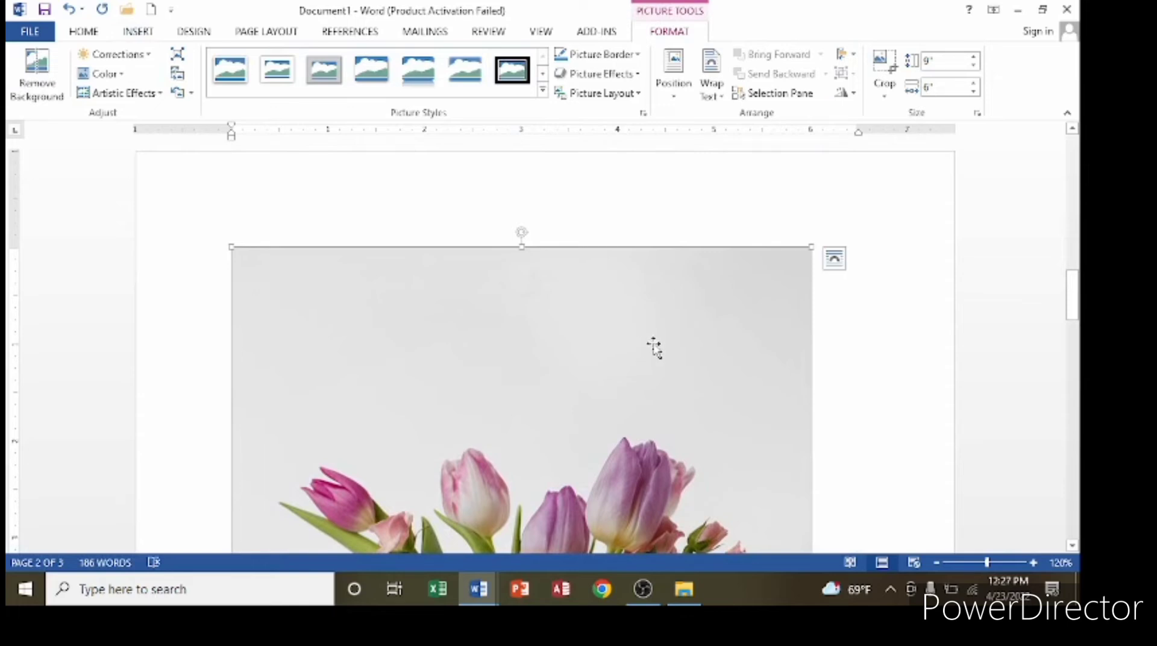
{"action": "scroll", "coordinate": [698, 336], "scroll_direction": "down", "scroll_amount": 5}
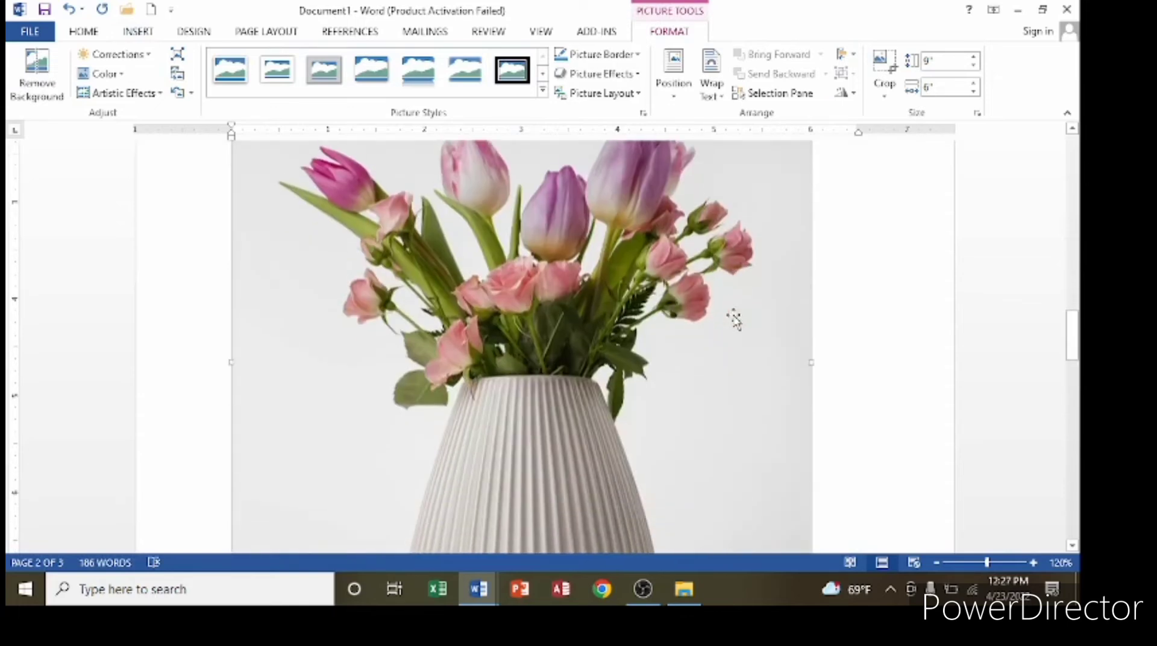
{"action": "scroll", "coordinate": [734, 320], "scroll_direction": "down", "scroll_amount": 3}
{"action": "scroll", "coordinate": [732, 318], "scroll_direction": "up", "scroll_amount": 8}
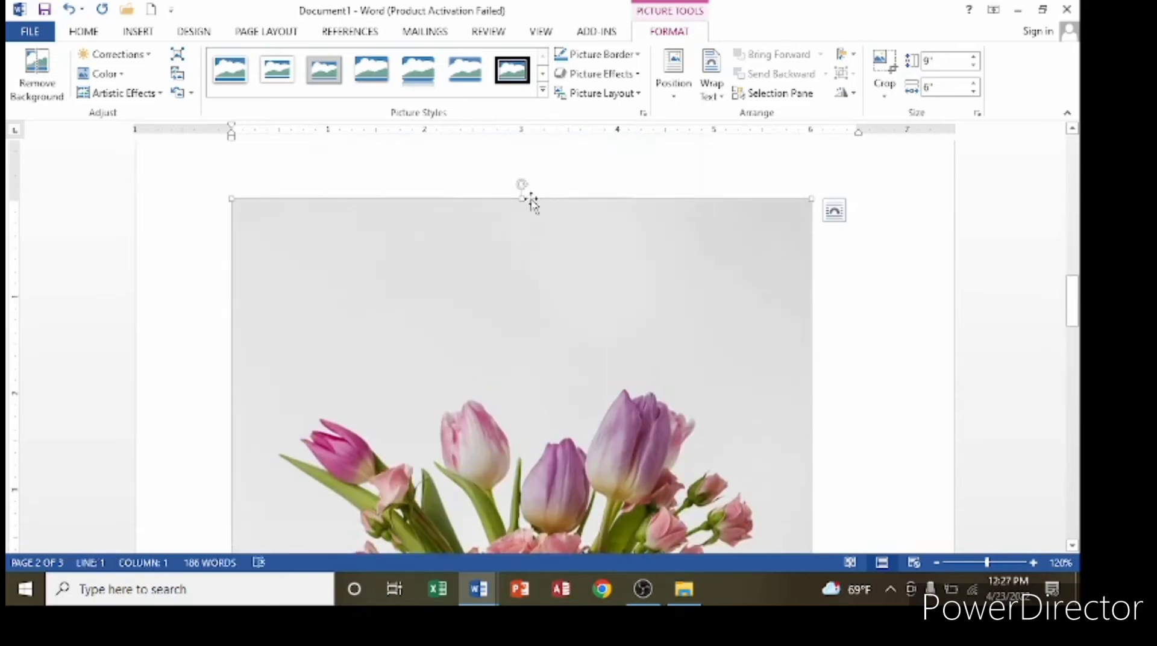
{"action": "scroll", "coordinate": [522, 444], "scroll_direction": "down", "scroll_amount": 7}
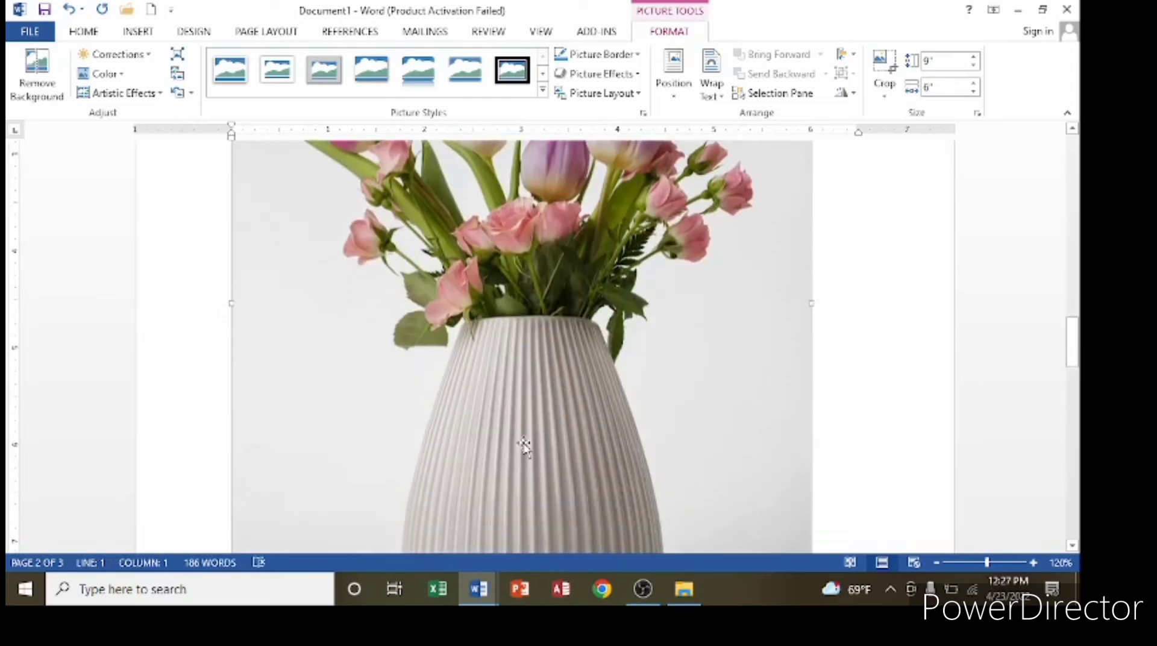
{"action": "scroll", "coordinate": [368, 455], "scroll_direction": "down", "scroll_amount": 3}
{"action": "scroll", "coordinate": [850, 325], "scroll_direction": "up", "scroll_amount": 4}
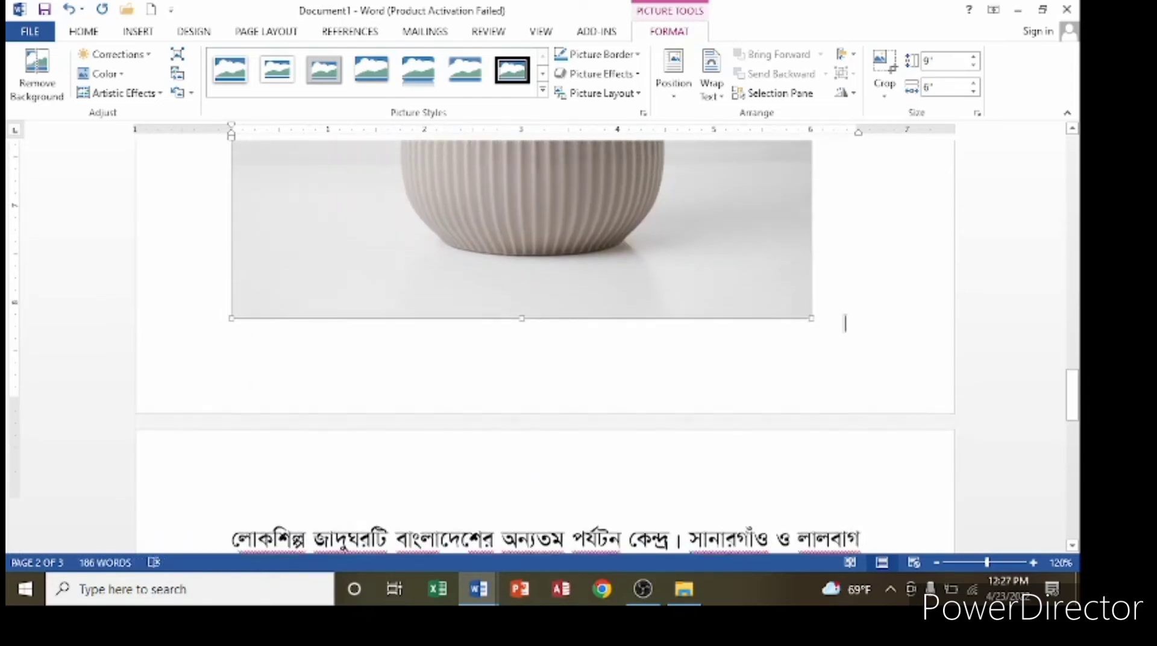
{"action": "scroll", "coordinate": [845, 324], "scroll_direction": "up", "scroll_amount": 5}
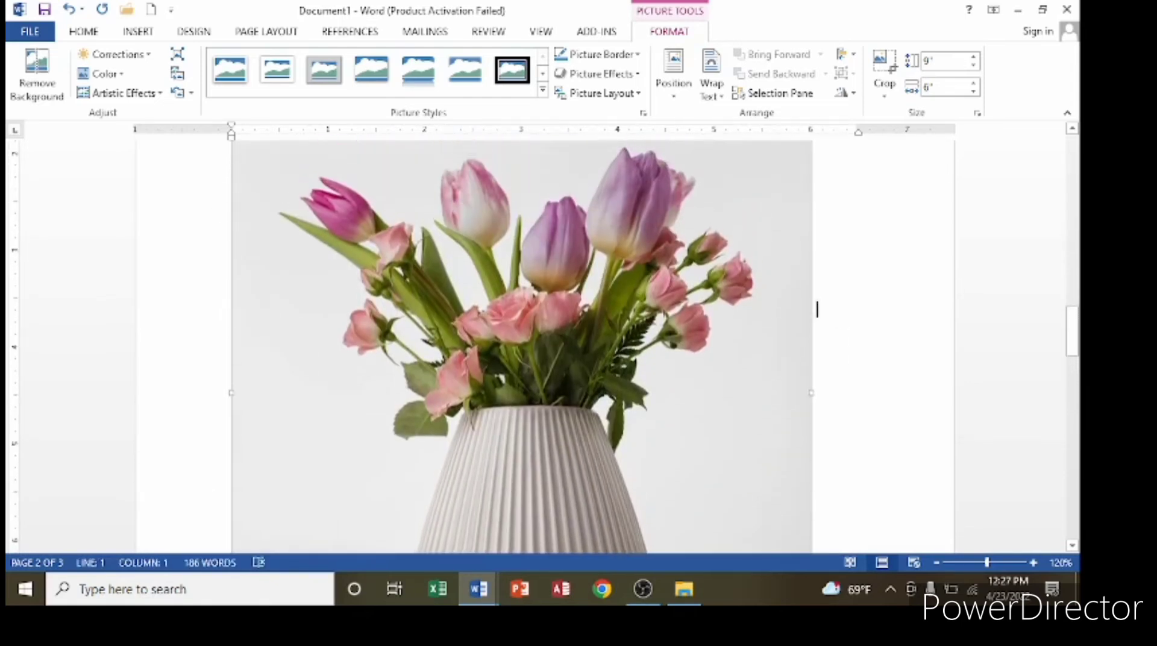
Reduce only the height of the vase picture to about 7.27" from its upper edge
{"action": "left_click", "coordinate": [810, 304]}
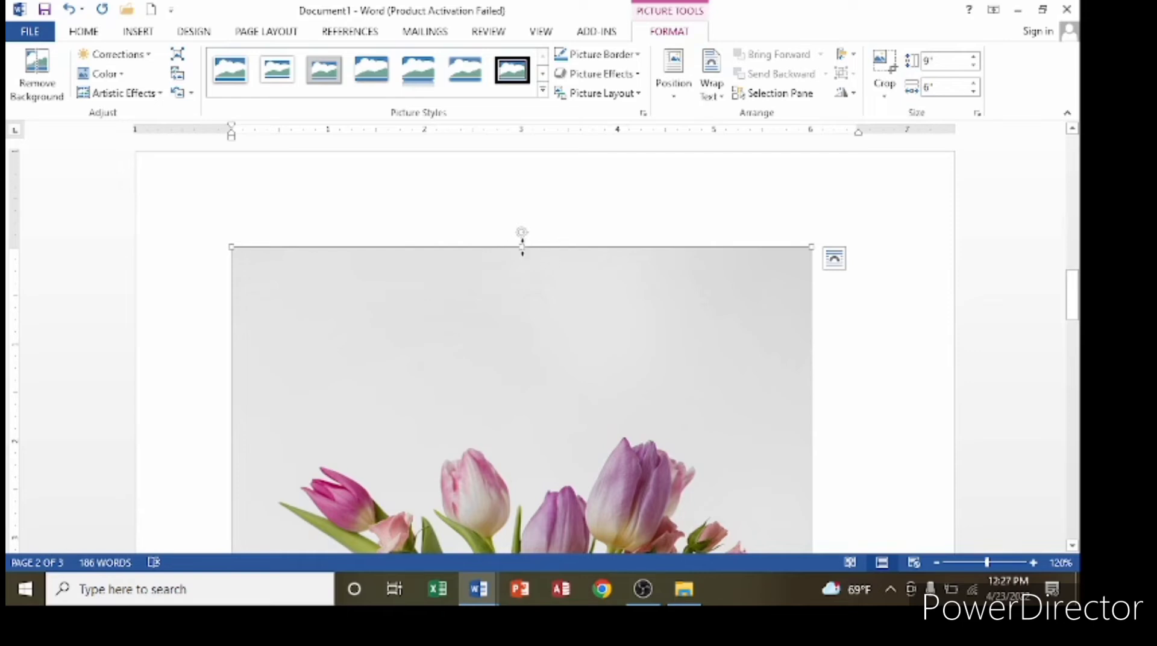
{"action": "left_click_drag", "start_coordinate": [522, 246], "coordinate": [544, 414]}
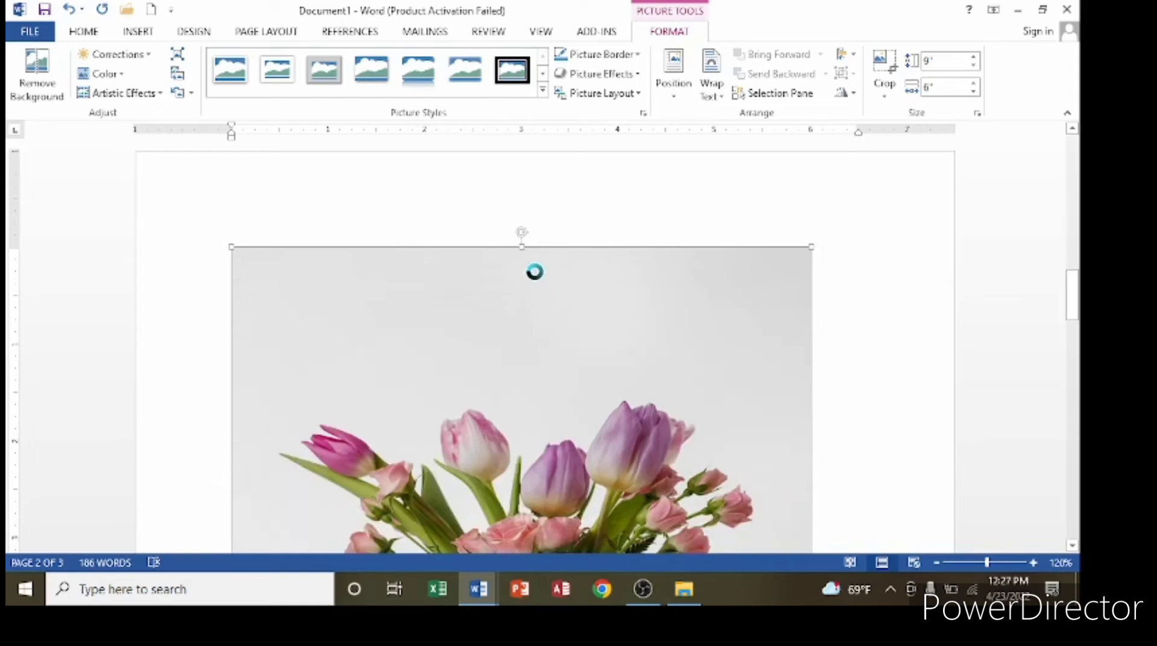
{"action": "scroll", "coordinate": [573, 284], "scroll_direction": "down", "scroll_amount": 10}
{"action": "scroll", "coordinate": [623, 272], "scroll_direction": "down", "scroll_amount": 3}
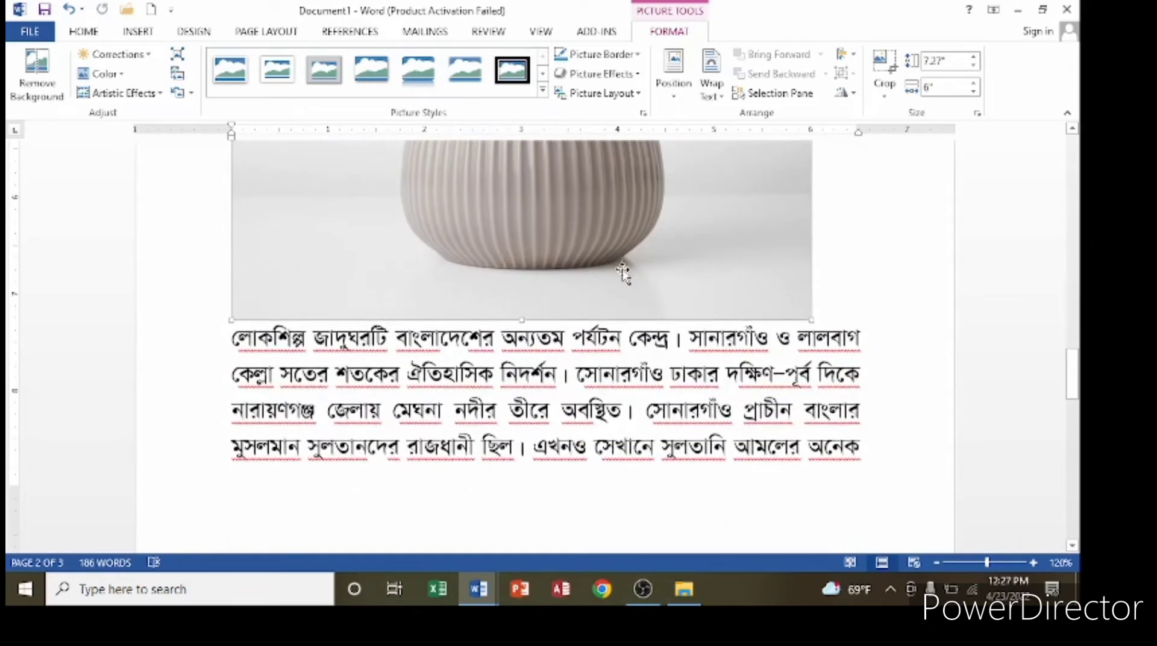
Narrow only the vase picture's width to about 3.92" from its right edge
{"action": "scroll", "coordinate": [657, 301], "scroll_direction": "up", "scroll_amount": 8}
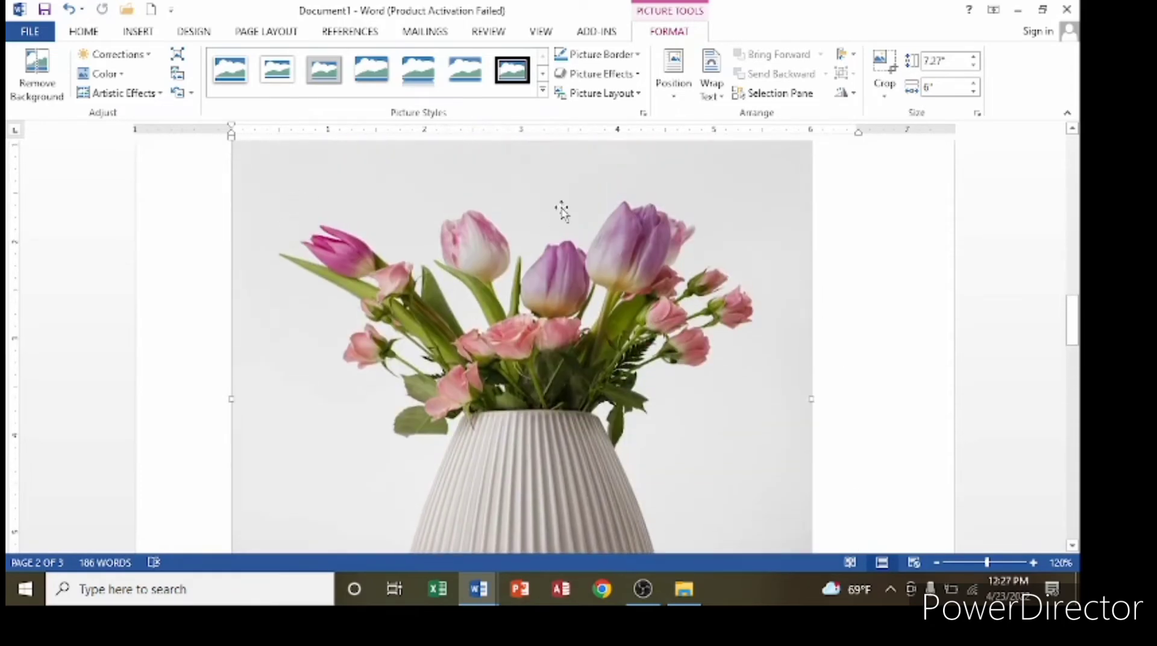
{"action": "scroll", "coordinate": [560, 207], "scroll_direction": "up", "scroll_amount": 5}
{"action": "scroll", "coordinate": [568, 369], "scroll_direction": "down", "scroll_amount": 1}
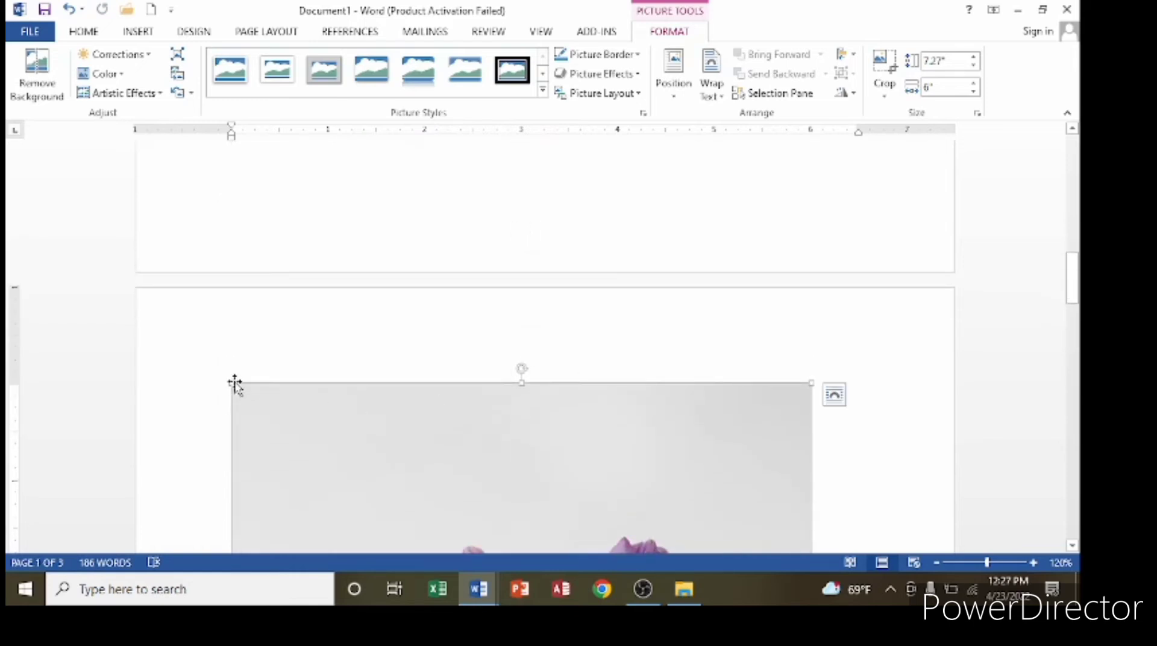
{"action": "scroll", "coordinate": [759, 395], "scroll_direction": "down", "scroll_amount": 5}
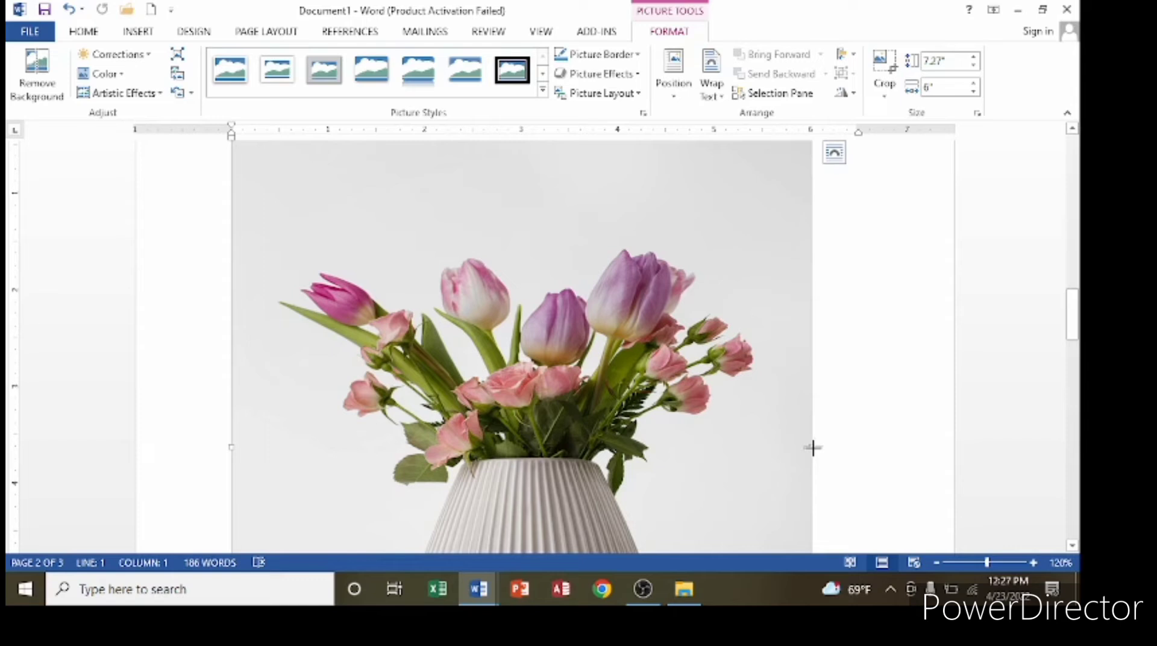
{"action": "left_click_drag", "start_coordinate": [813, 447], "coordinate": [617, 419]}
Shorten the vase picture to about 4.39" high so that it fits on the first page
{"action": "scroll", "coordinate": [296, 291], "scroll_direction": "up", "scroll_amount": 6}
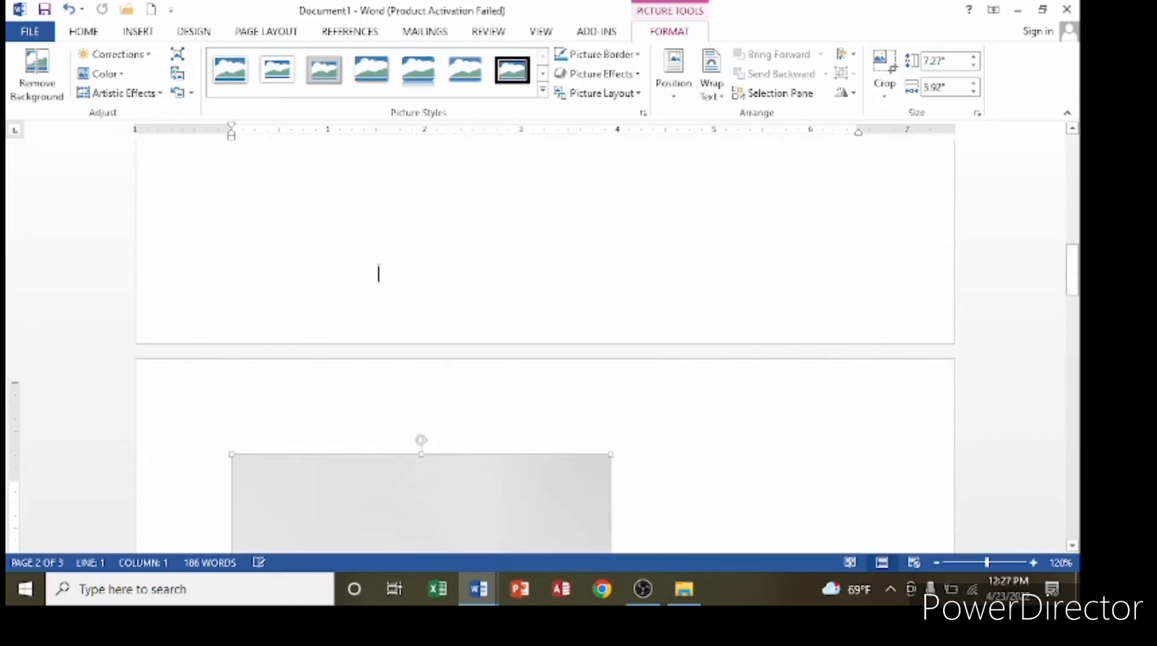
{"action": "scroll", "coordinate": [450, 400], "scroll_direction": "down", "scroll_amount": 3}
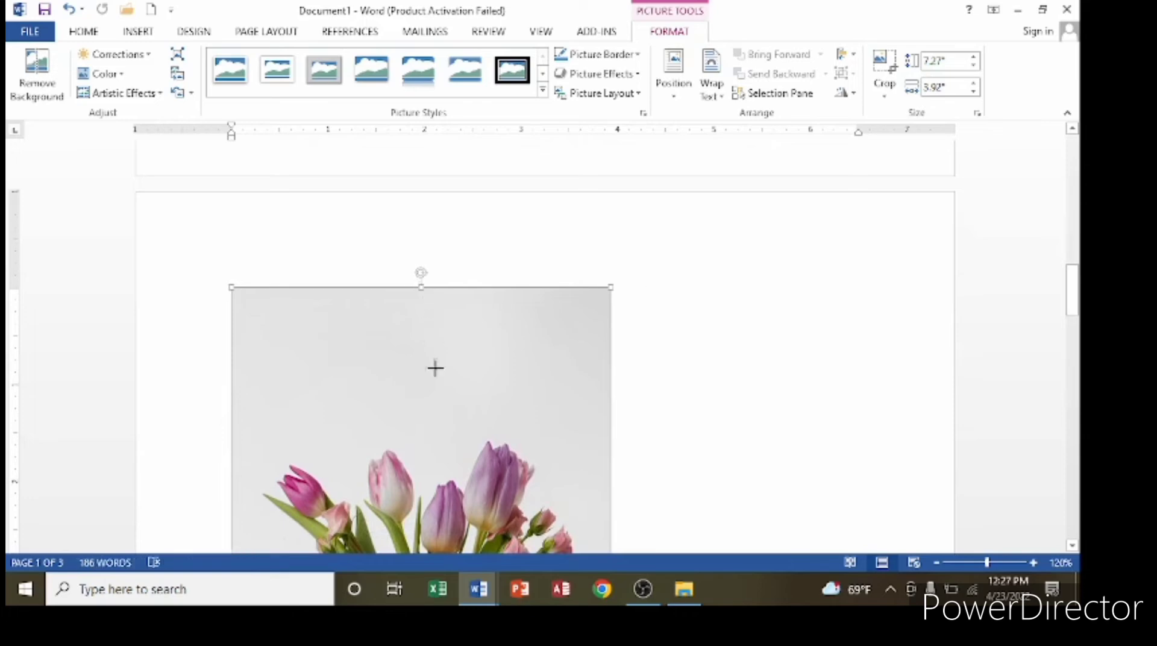
{"action": "scroll", "coordinate": [482, 385], "scroll_direction": "down", "scroll_amount": 1}
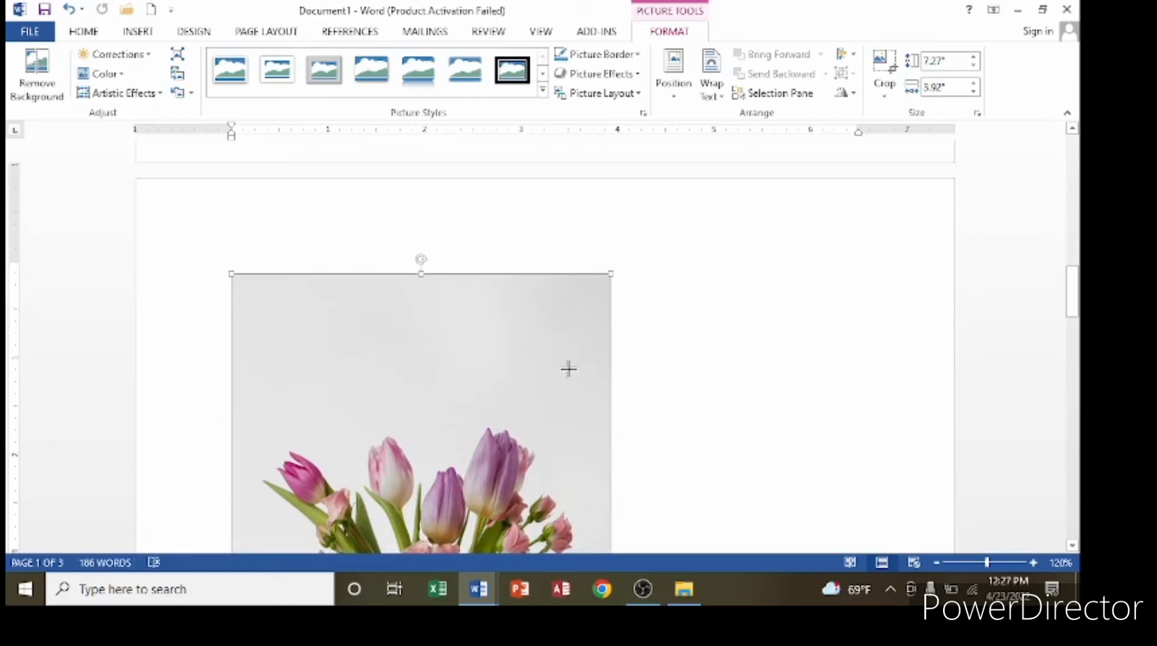
{"action": "scroll", "coordinate": [550, 357], "scroll_direction": "up", "scroll_amount": 1}
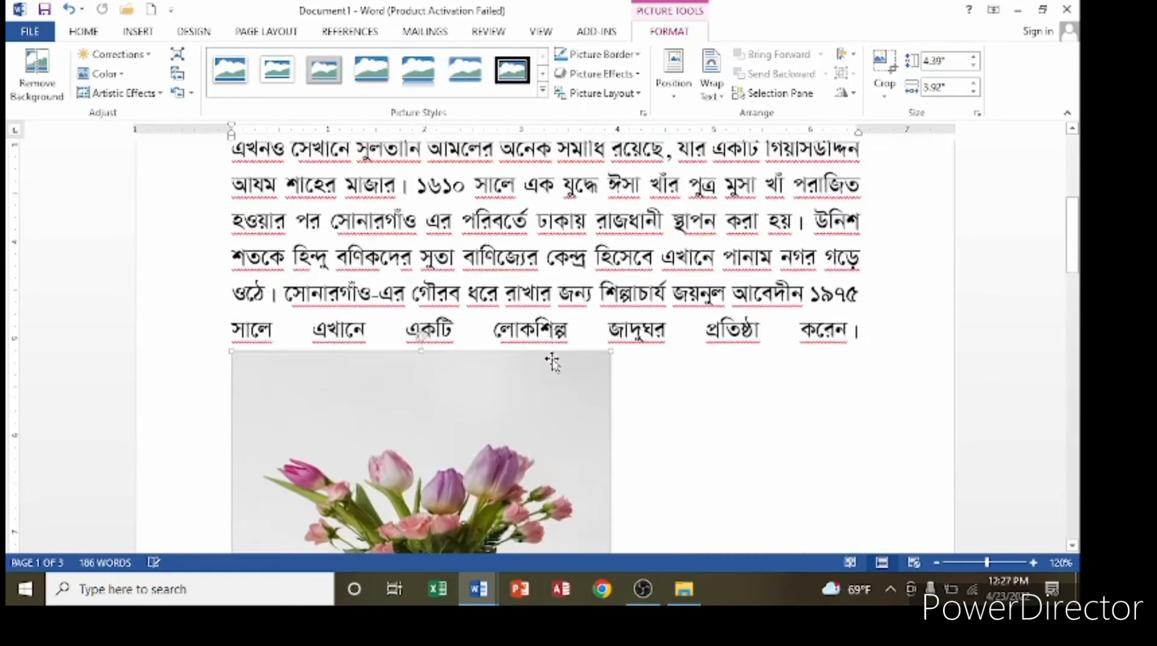
{"action": "scroll", "coordinate": [550, 361], "scroll_direction": "down", "scroll_amount": 1}
{"action": "scroll", "coordinate": [548, 362], "scroll_direction": "down", "scroll_amount": 5}
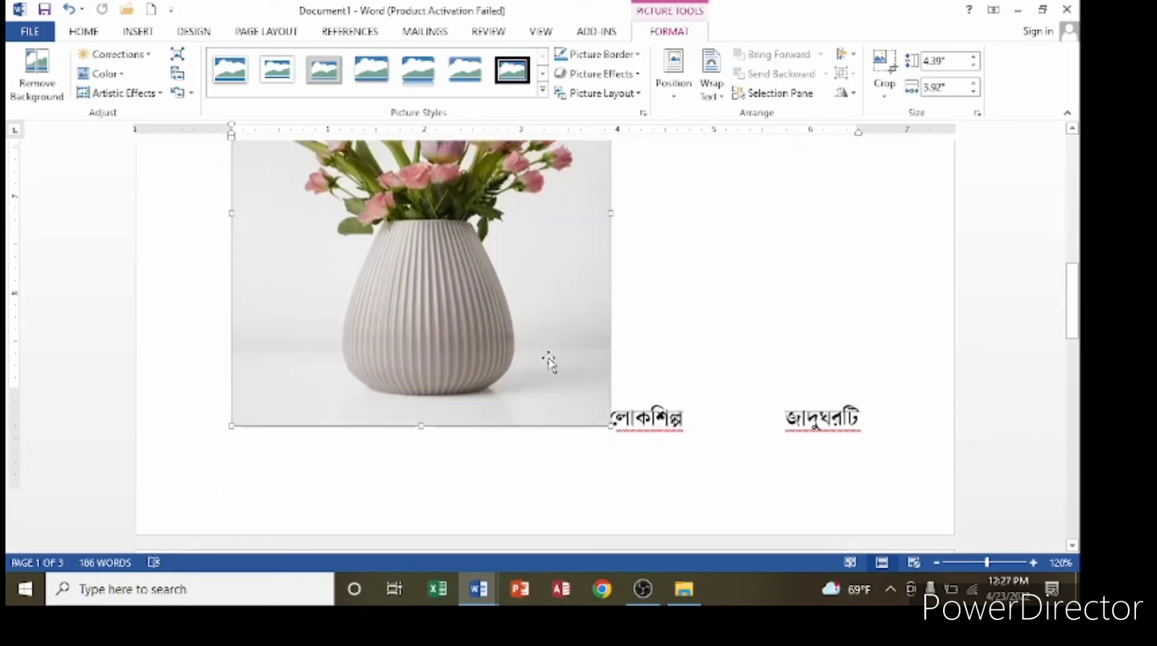
Flatten the vase picture from its lower edge to a height of about 2.98"
{"action": "scroll", "coordinate": [550, 356], "scroll_direction": "up", "scroll_amount": 2}
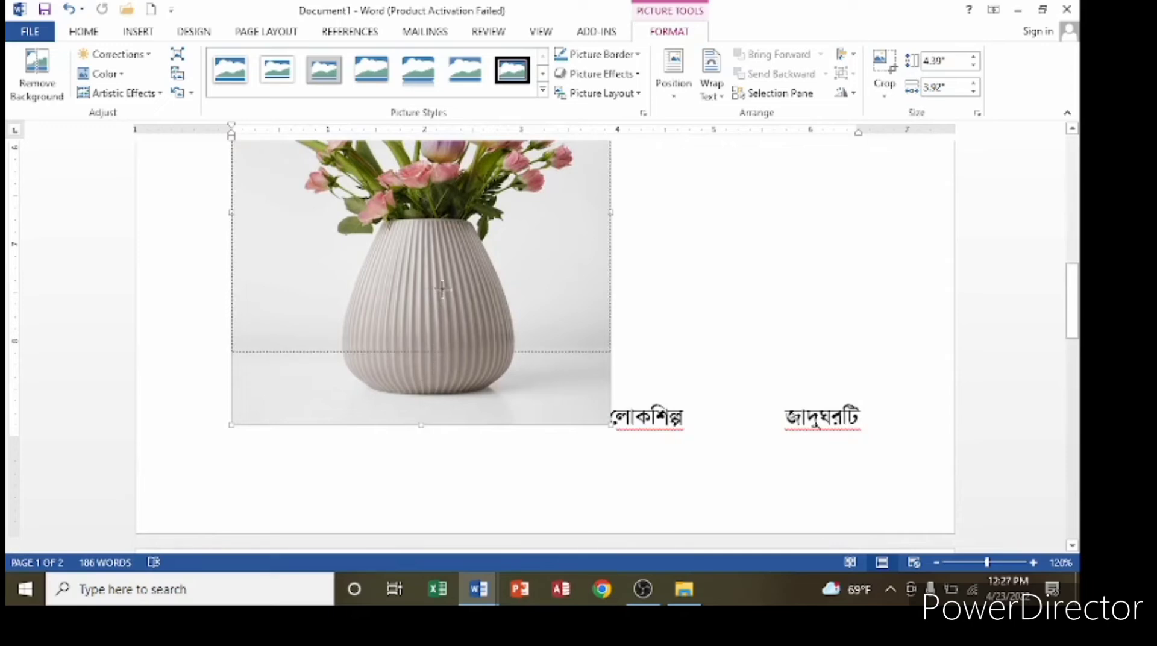
{"action": "scroll", "coordinate": [544, 327], "scroll_direction": "down", "scroll_amount": 4}
{"action": "left_click_drag", "start_coordinate": [543, 326], "coordinate": [576, 360]}
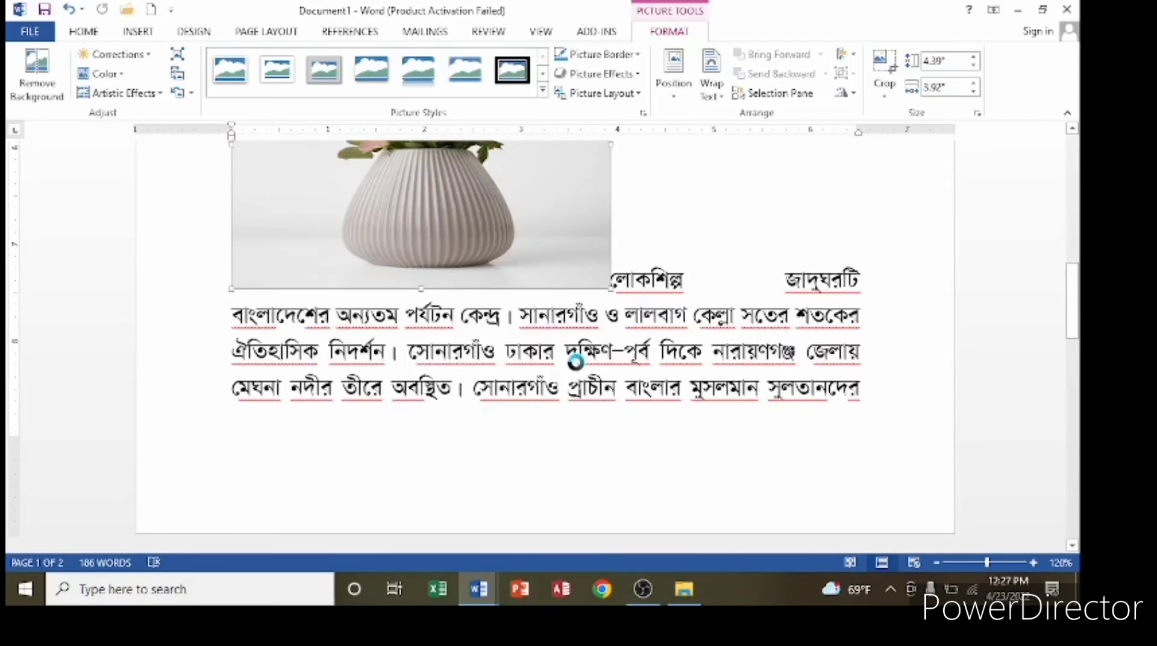
{"action": "scroll", "coordinate": [612, 343], "scroll_direction": "up", "scroll_amount": 10}
{"action": "scroll", "coordinate": [612, 342], "scroll_direction": "down", "scroll_amount": 4}
{"action": "scroll", "coordinate": [612, 341], "scroll_direction": "down", "scroll_amount": 6}
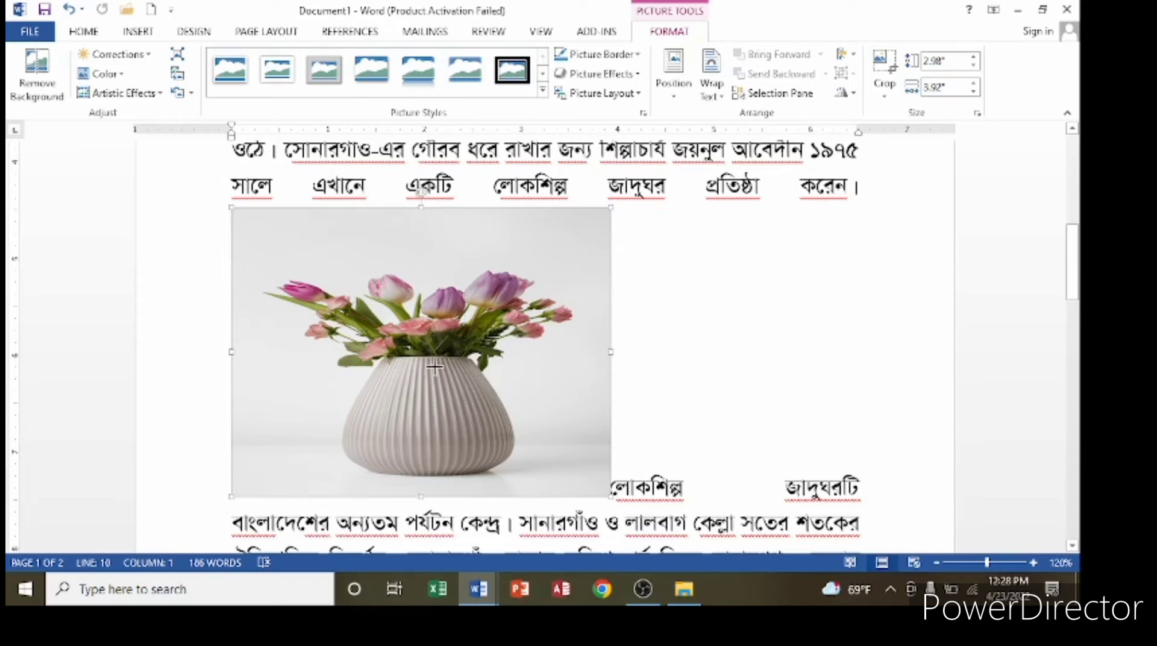
Narrow the vase picture to about 2.1" wide, and further to about 1.2"
{"action": "key", "text": "ctrl+z"}
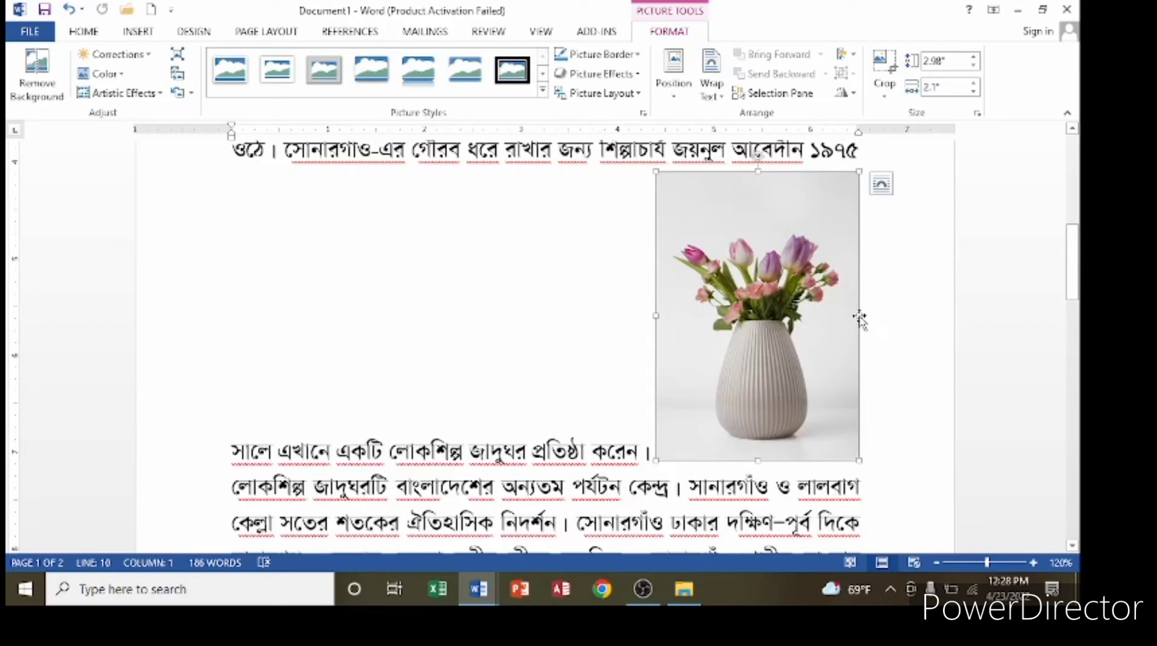
{"action": "left_click_drag", "start_coordinate": [860, 316], "coordinate": [772, 328]}
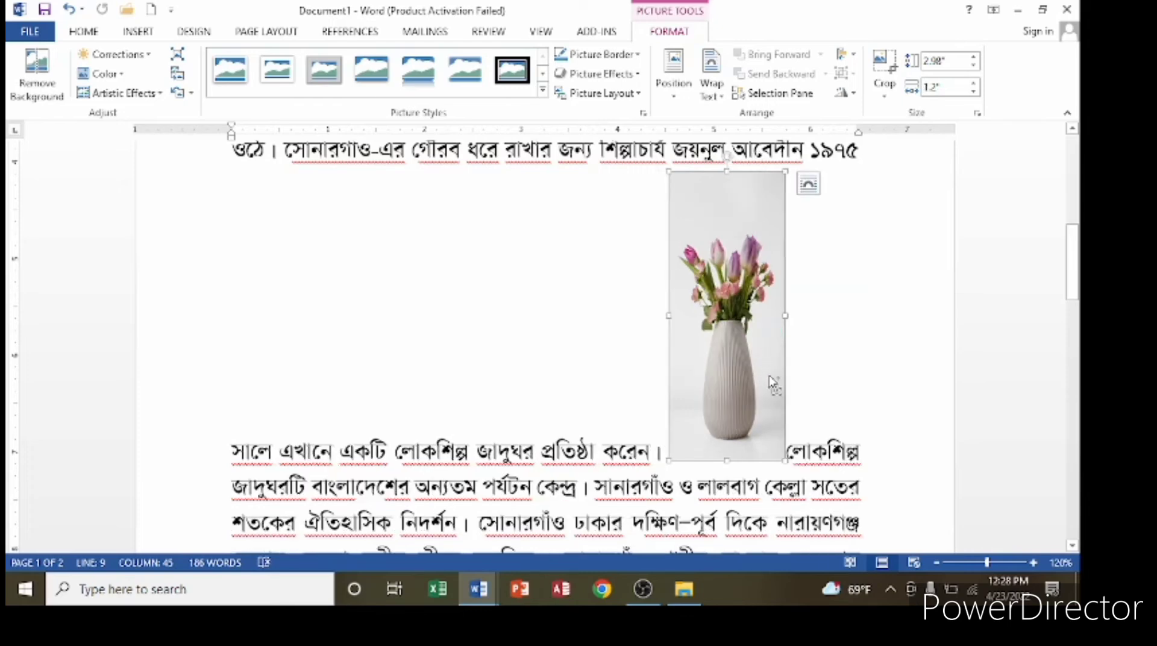
Undo the vase picture's width reductions and the later height reductions, keeping its first height change
{"action": "key", "text": "ctrl+z"}
{"action": "key", "text": "ctrl+z"}
{"action": "key", "text": "ctrl+z"}
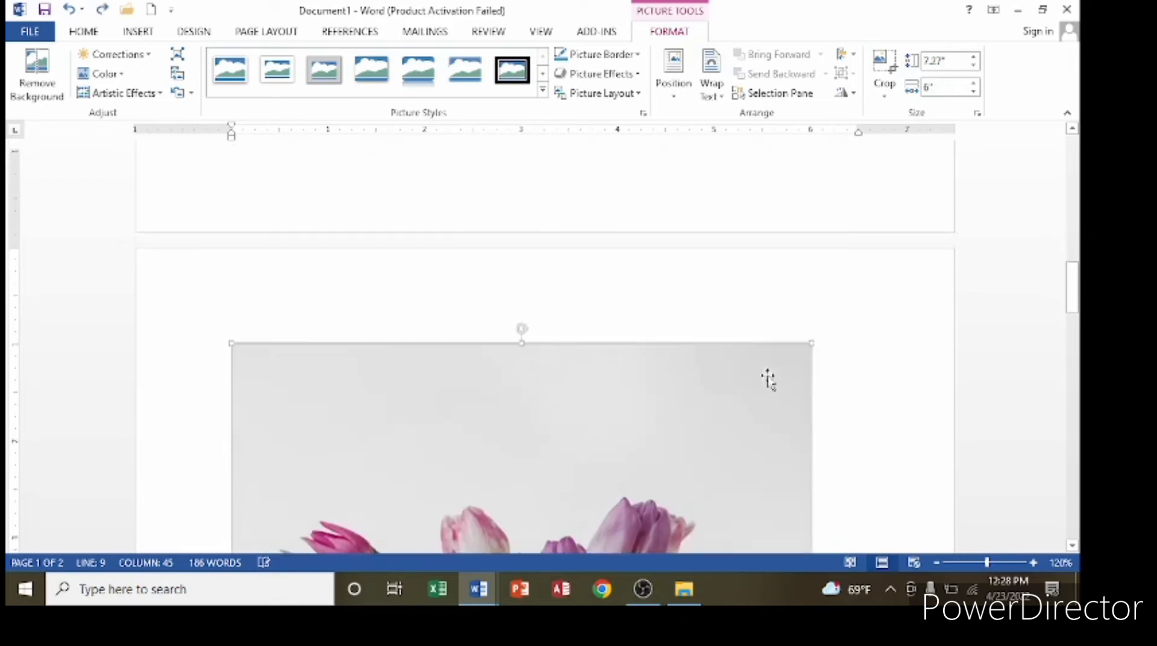
Scale the vase picture down proportionally from its upper-right corner to about 4.09" high by 3.37" wide
{"action": "scroll", "coordinate": [768, 378], "scroll_direction": "down", "scroll_amount": 3}
{"action": "scroll", "coordinate": [765, 381], "scroll_direction": "up", "scroll_amount": 7}
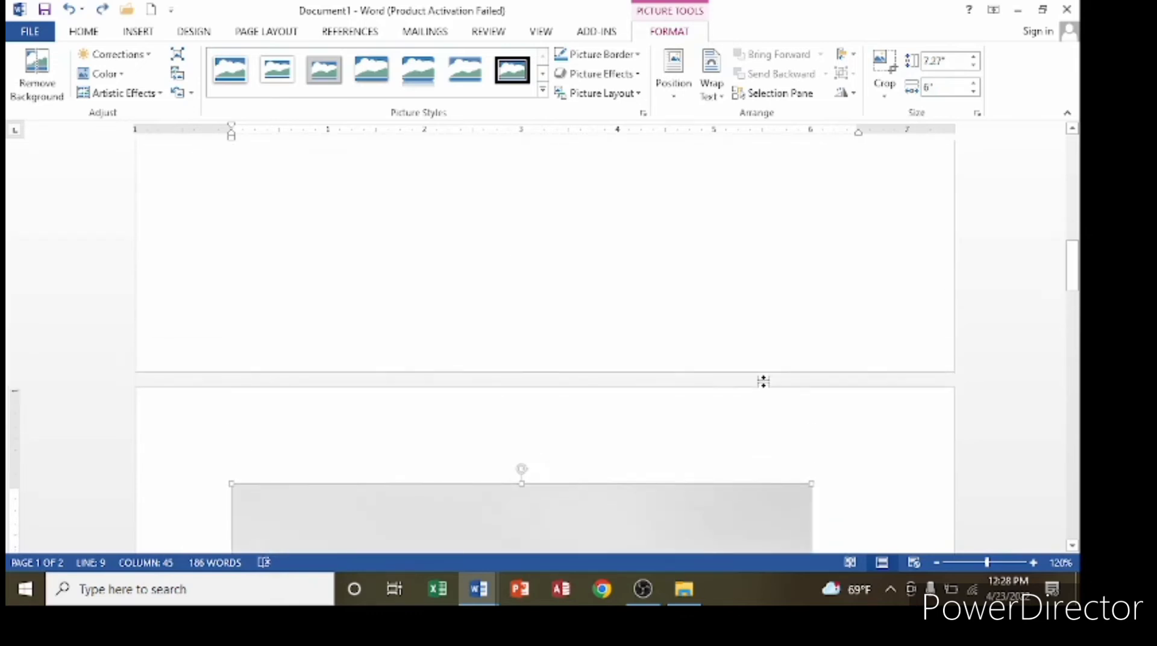
{"action": "scroll", "coordinate": [765, 379], "scroll_direction": "down", "scroll_amount": 3}
{"action": "scroll", "coordinate": [790, 341], "scroll_direction": "down", "scroll_amount": 2}
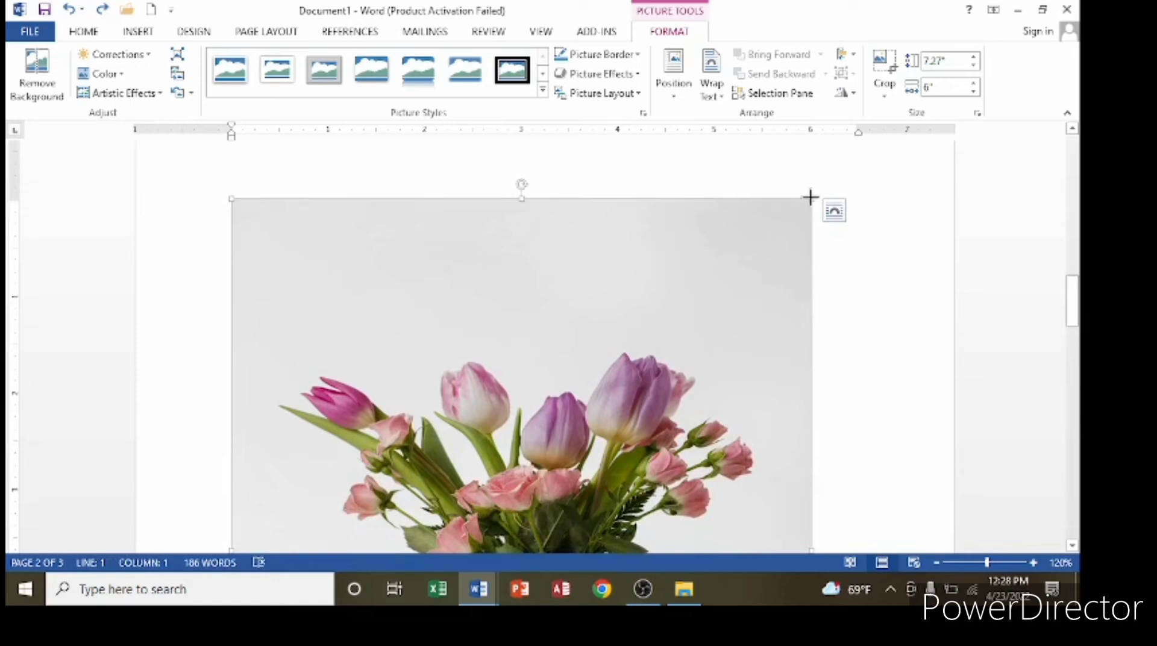
{"action": "left_click_drag", "start_coordinate": [810, 197], "coordinate": [629, 464]}
{"action": "left_click_drag", "start_coordinate": [625, 199], "coordinate": [501, 505]}
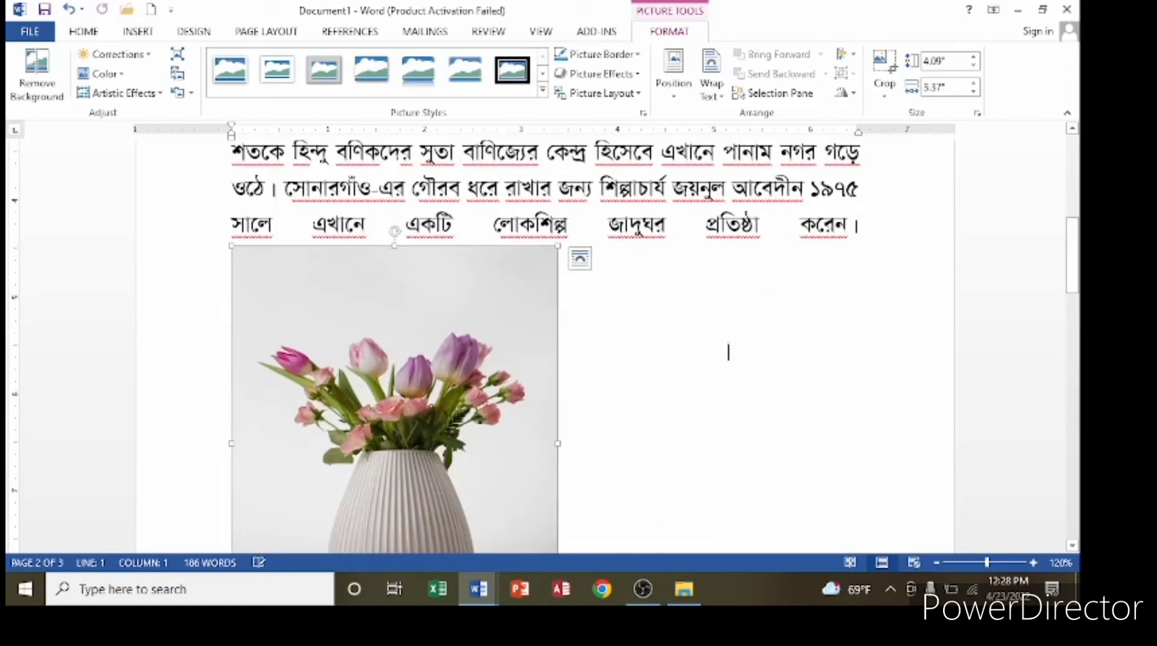
Scale the vase picture down proportionally to about 2.01" high by 1.66" wide and set its text wrapping to Square
{"action": "scroll", "coordinate": [588, 329], "scroll_direction": "down", "scroll_amount": 1}
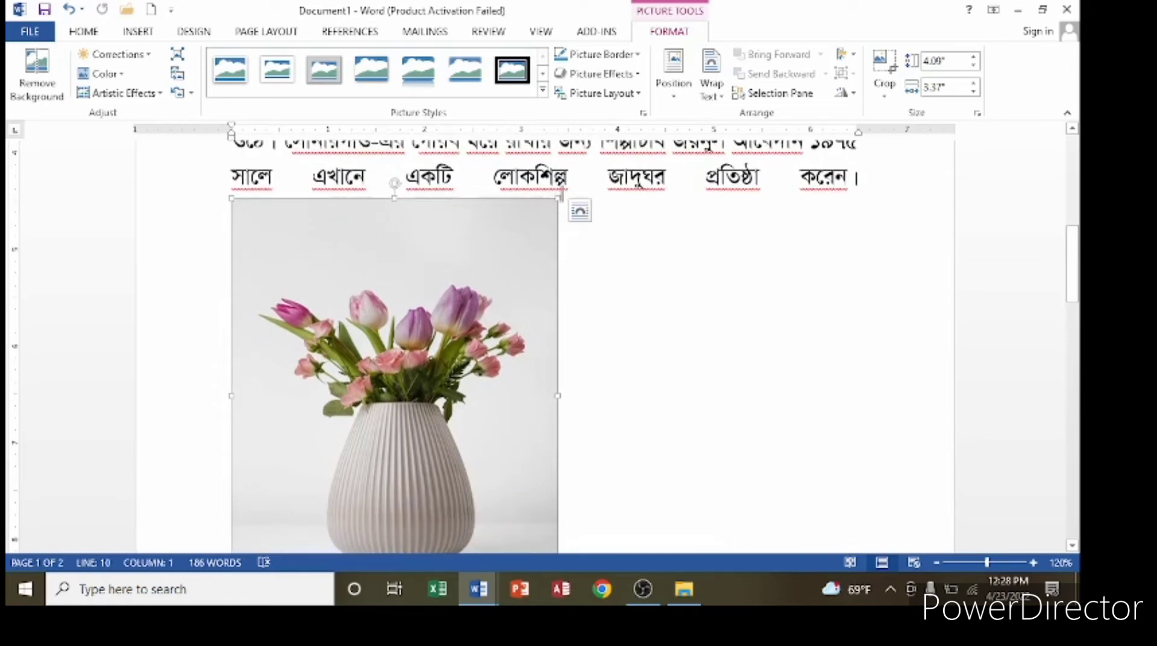
{"action": "left_click_drag", "start_coordinate": [557, 198], "coordinate": [392, 428]}
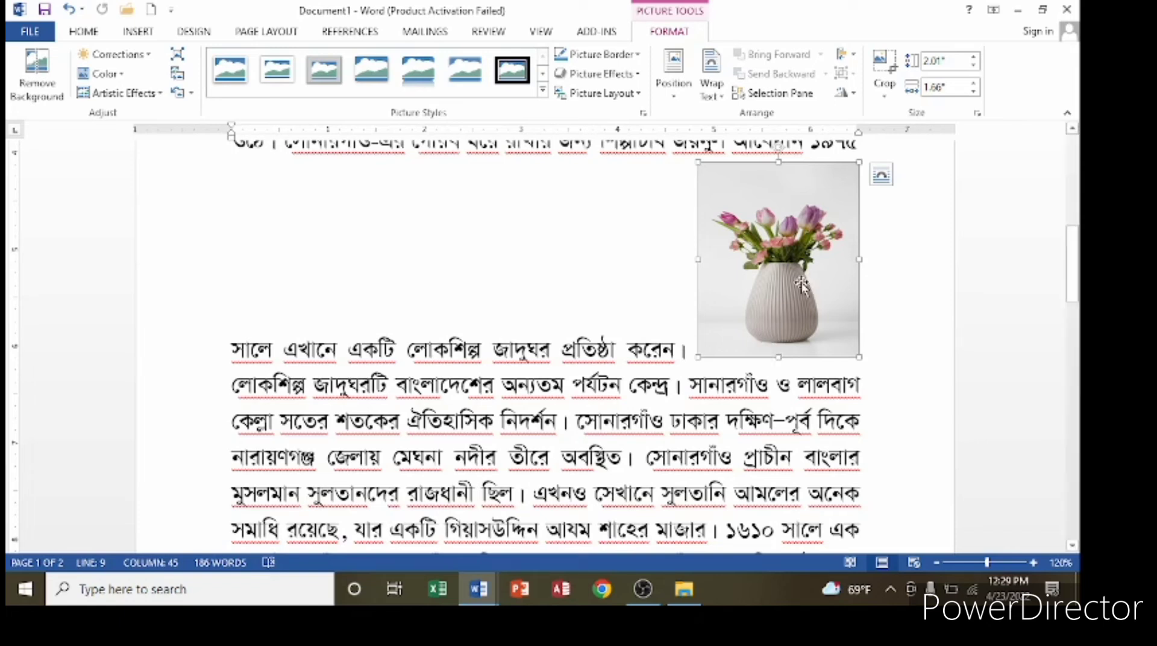
{"action": "left_click", "coordinate": [714, 97]}
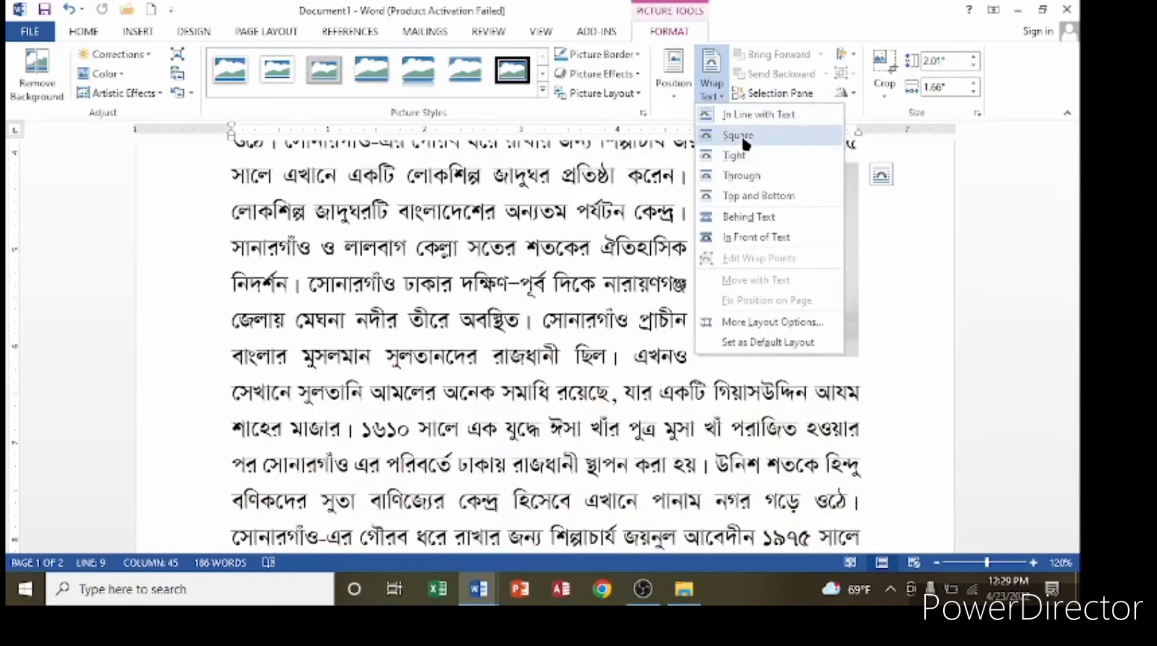
{"action": "left_click", "coordinate": [738, 136]}
{"action": "scroll", "coordinate": [791, 337], "scroll_direction": "up", "scroll_amount": 2}
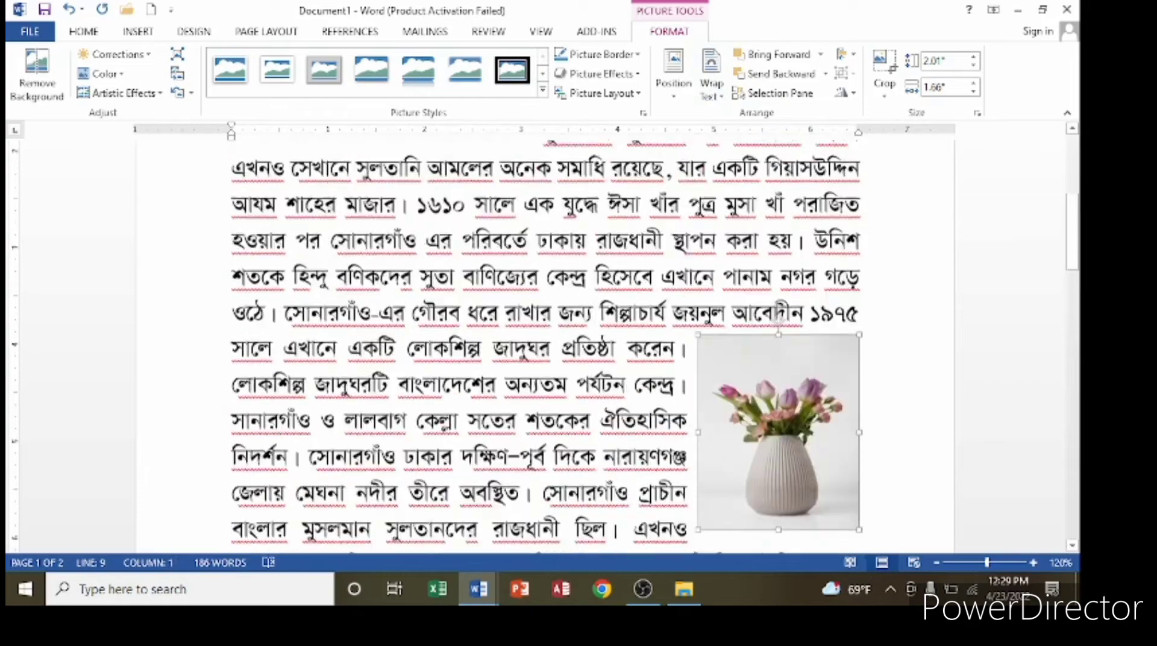
{"action": "scroll", "coordinate": [791, 337], "scroll_direction": "down", "scroll_amount": 1}
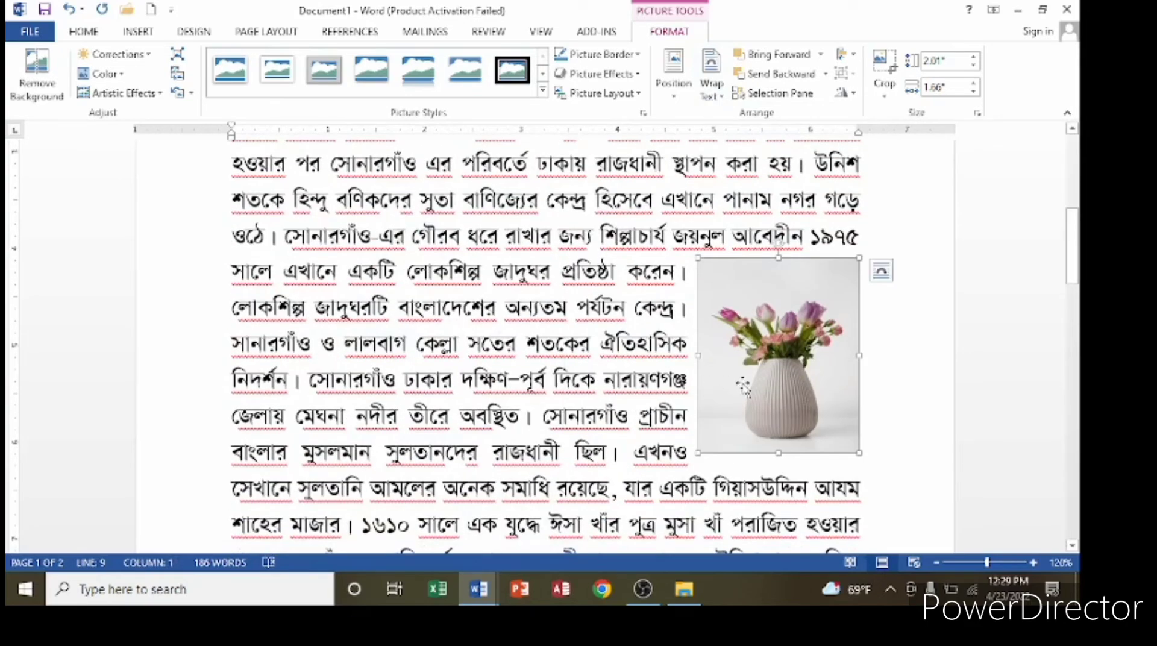
Move the vase picture to the left margin, and from there to the right margin beside the text's last lines
{"action": "left_click_drag", "start_coordinate": [759, 381], "coordinate": [271, 385]}
{"action": "scroll", "coordinate": [324, 331], "scroll_direction": "down", "scroll_amount": 3}
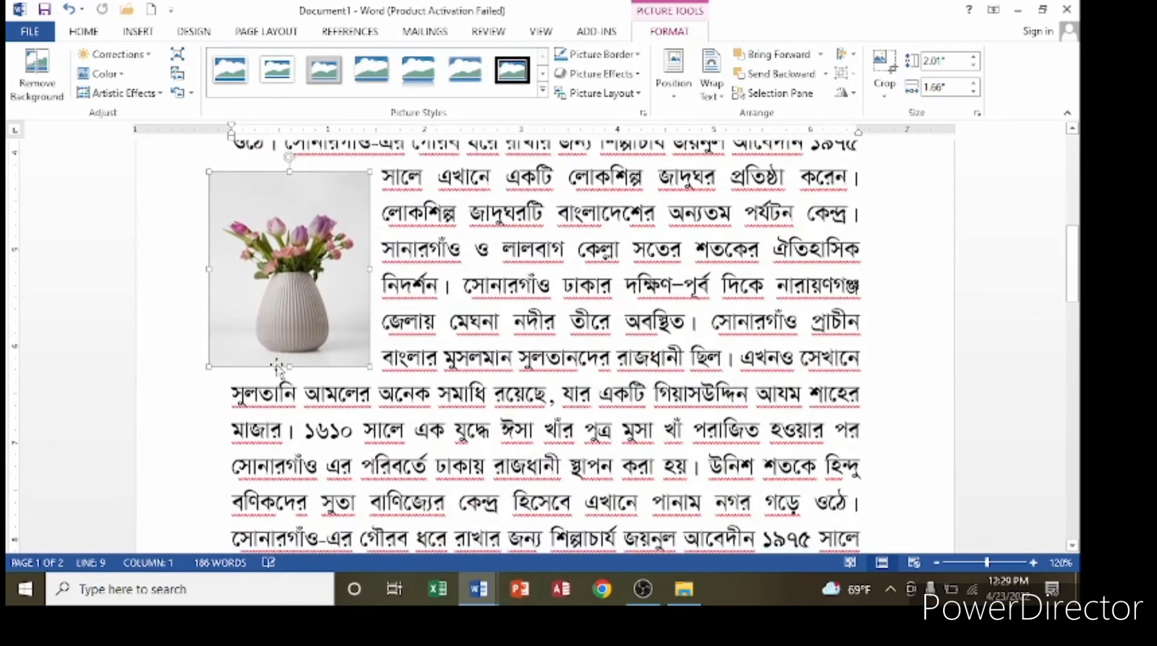
{"action": "left_click_drag", "start_coordinate": [324, 331], "coordinate": [788, 456]}
{"action": "scroll", "coordinate": [788, 456], "scroll_direction": "down", "scroll_amount": 1}
Apply the black beveled oval picture style with a shadow to the orange picture on the first page
{"action": "scroll", "coordinate": [788, 457], "scroll_direction": "up", "scroll_amount": 8}
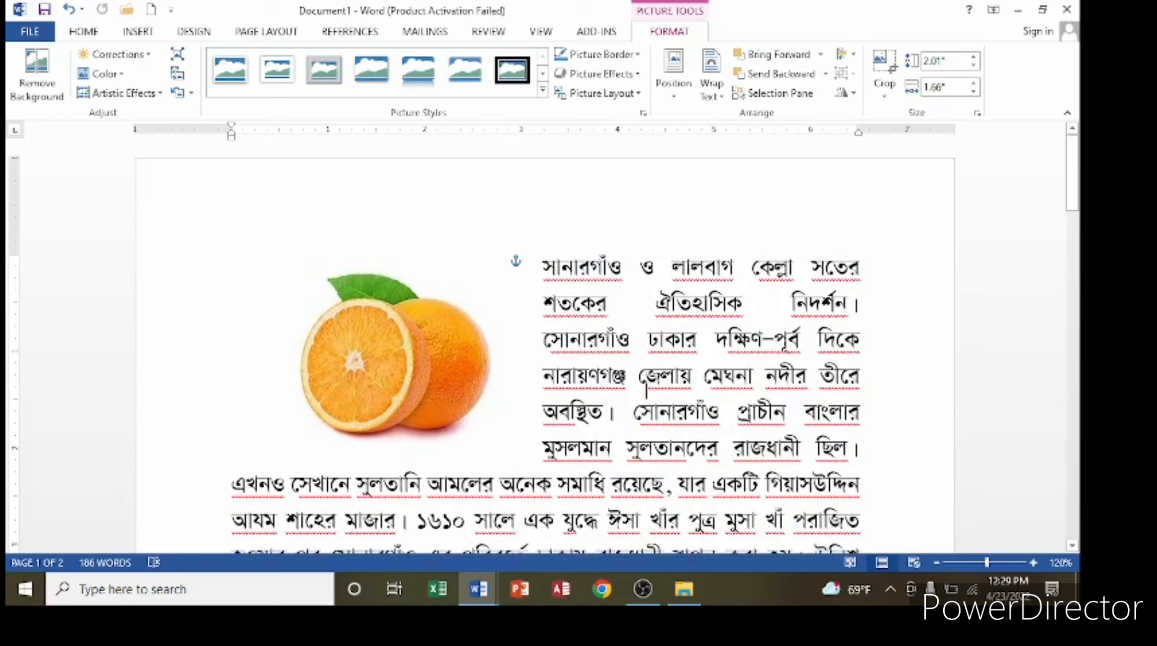
{"action": "left_click", "coordinate": [470, 364]}
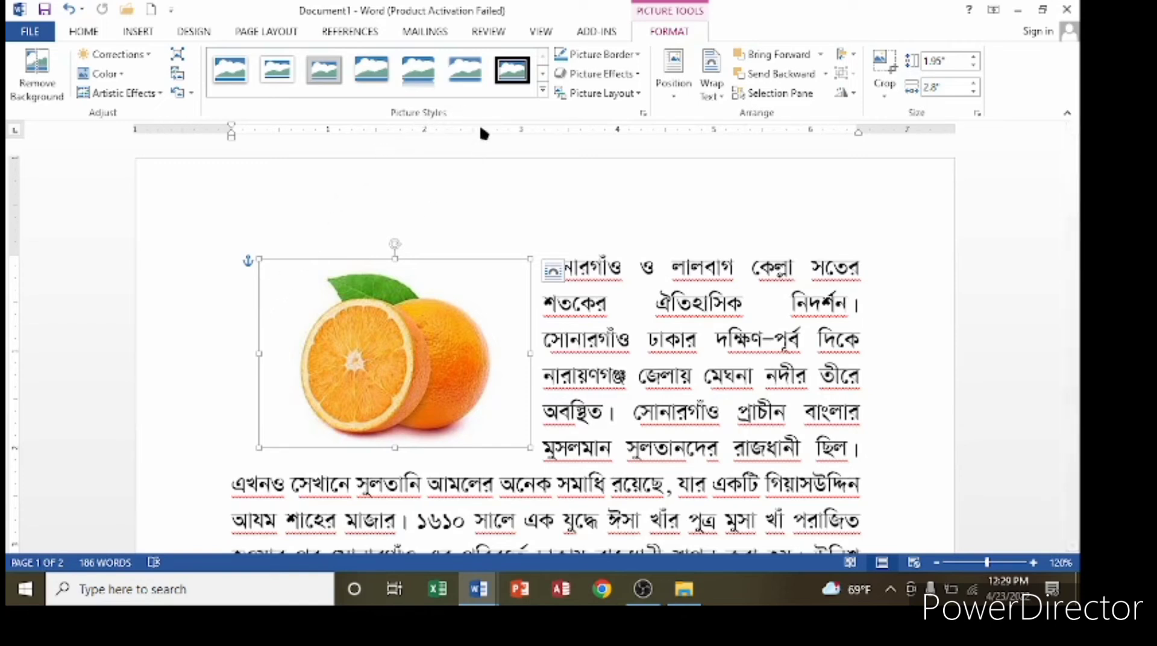
{"action": "left_click", "coordinate": [544, 91]}
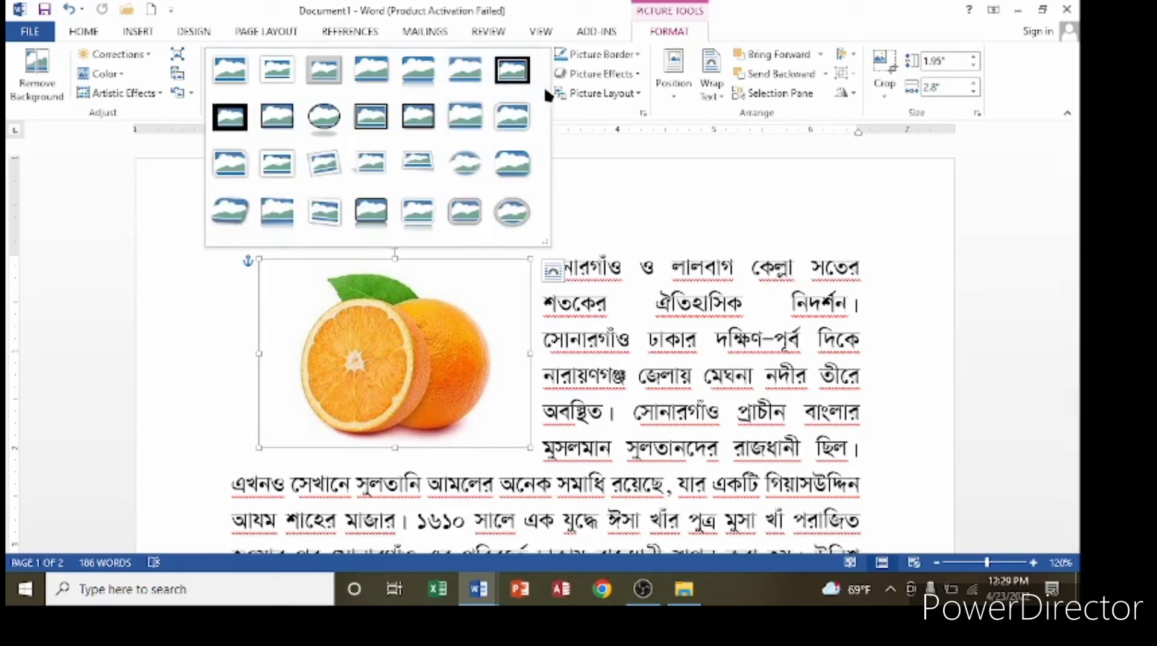
{"action": "left_click", "coordinate": [324, 115]}
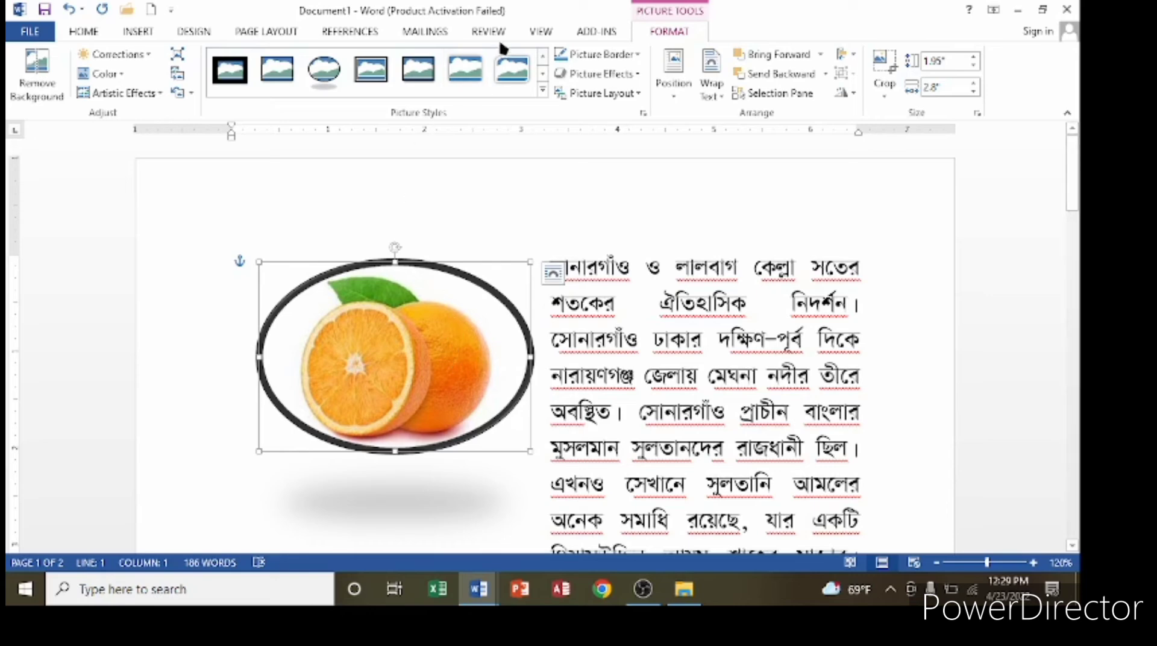
Change the orange picture's style to the soft-edged oval and keep the picture selected
{"action": "left_click", "coordinate": [544, 93]}
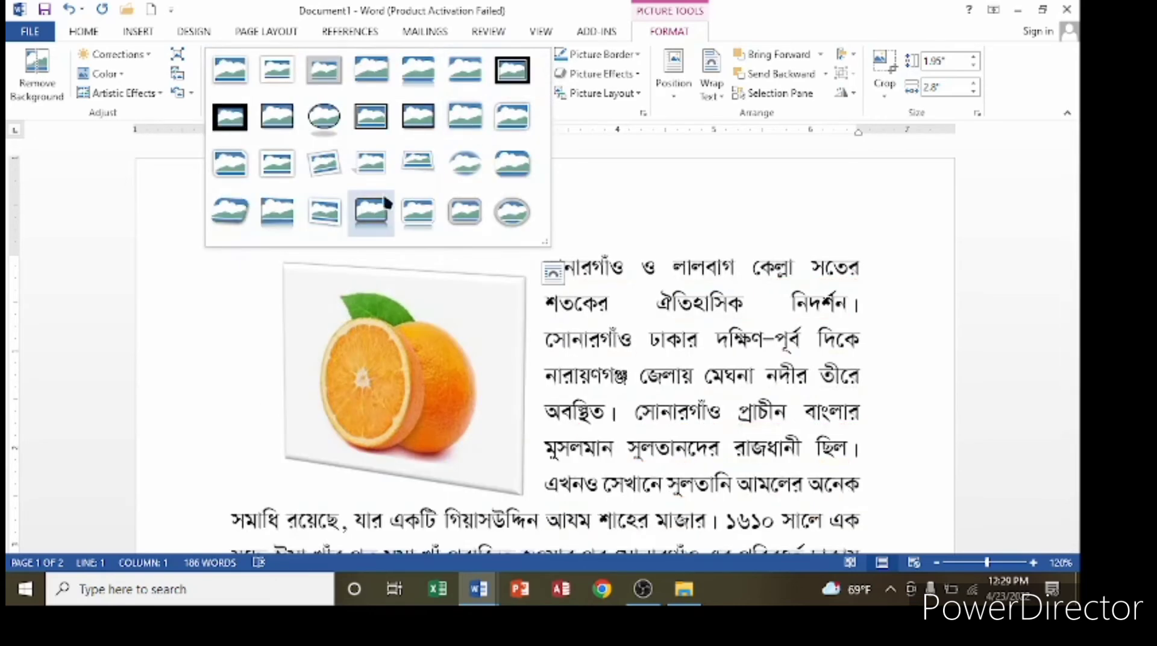
{"action": "left_click", "coordinate": [478, 176]}
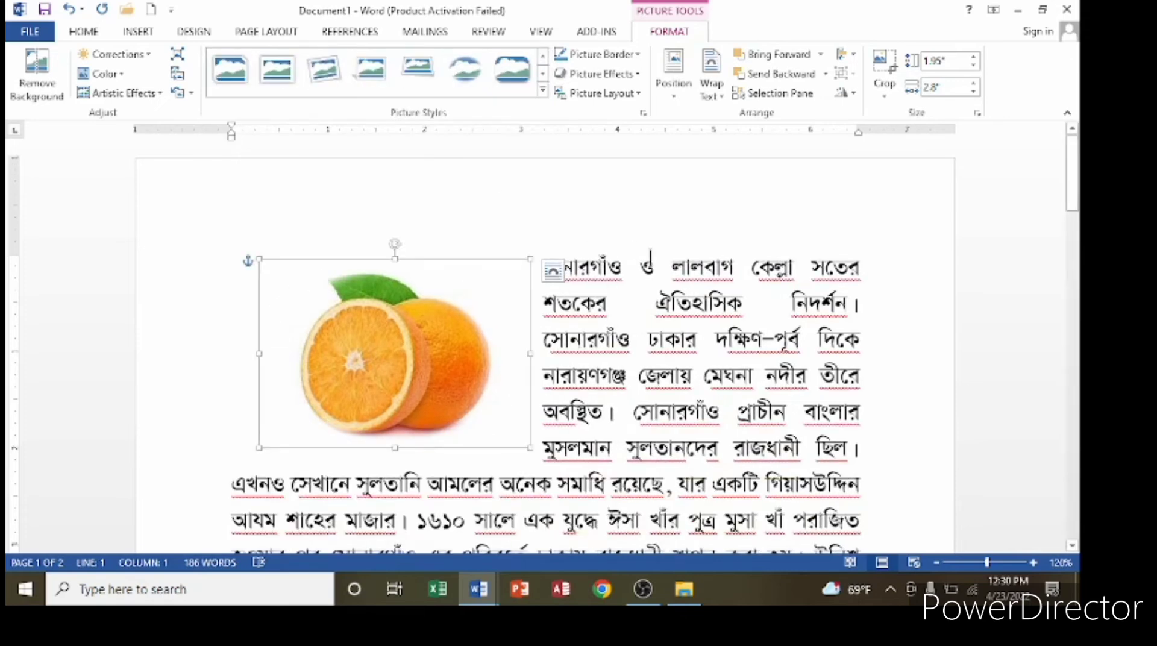
{"action": "left_click", "coordinate": [697, 329]}
{"action": "left_click", "coordinate": [479, 340]}
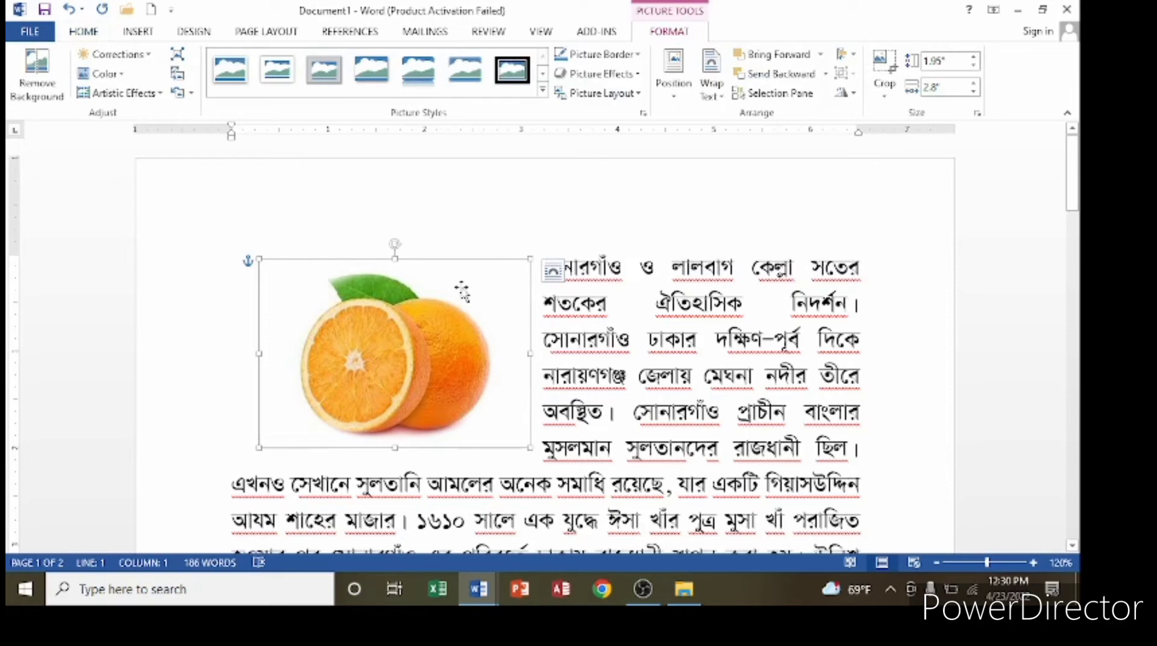
Apply the soft-edged oval picture style to the vase picture beside the last lines of text
{"action": "scroll", "coordinate": [461, 291], "scroll_direction": "down", "scroll_amount": 10}
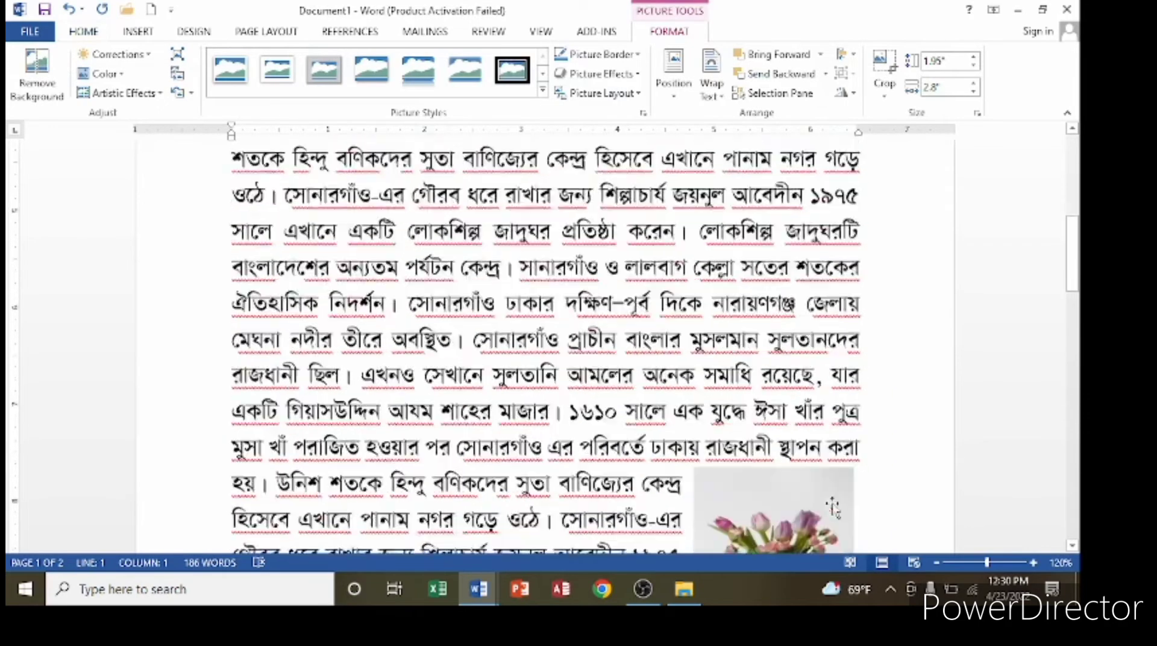
{"action": "left_click", "coordinate": [814, 446]}
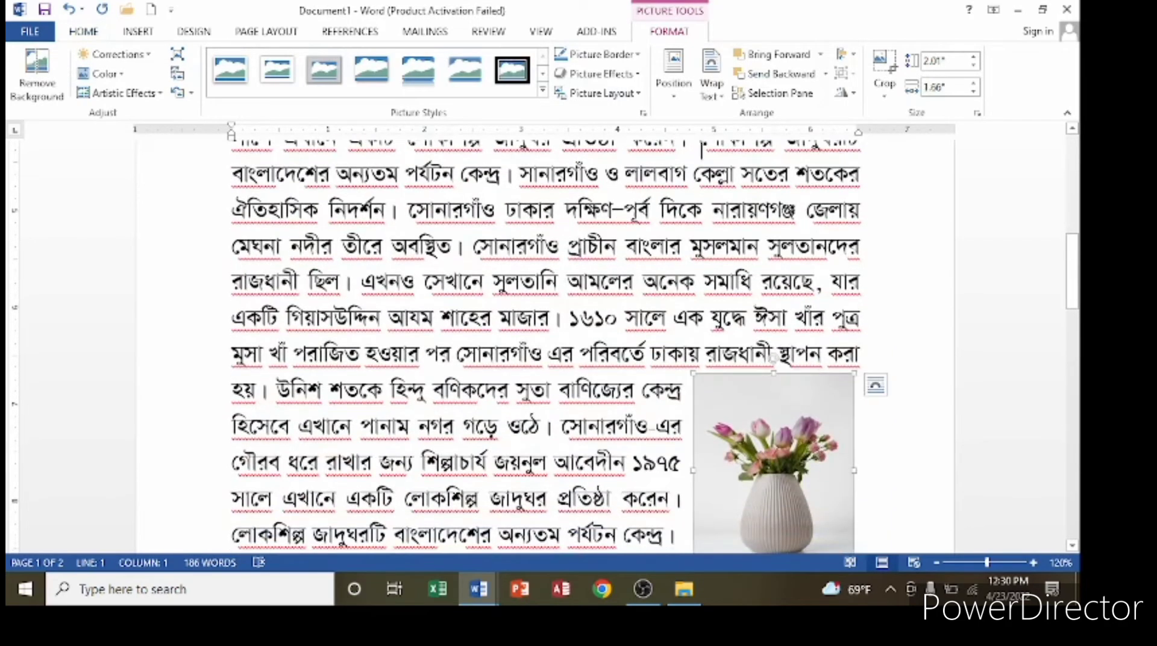
{"action": "left_click", "coordinate": [542, 90]}
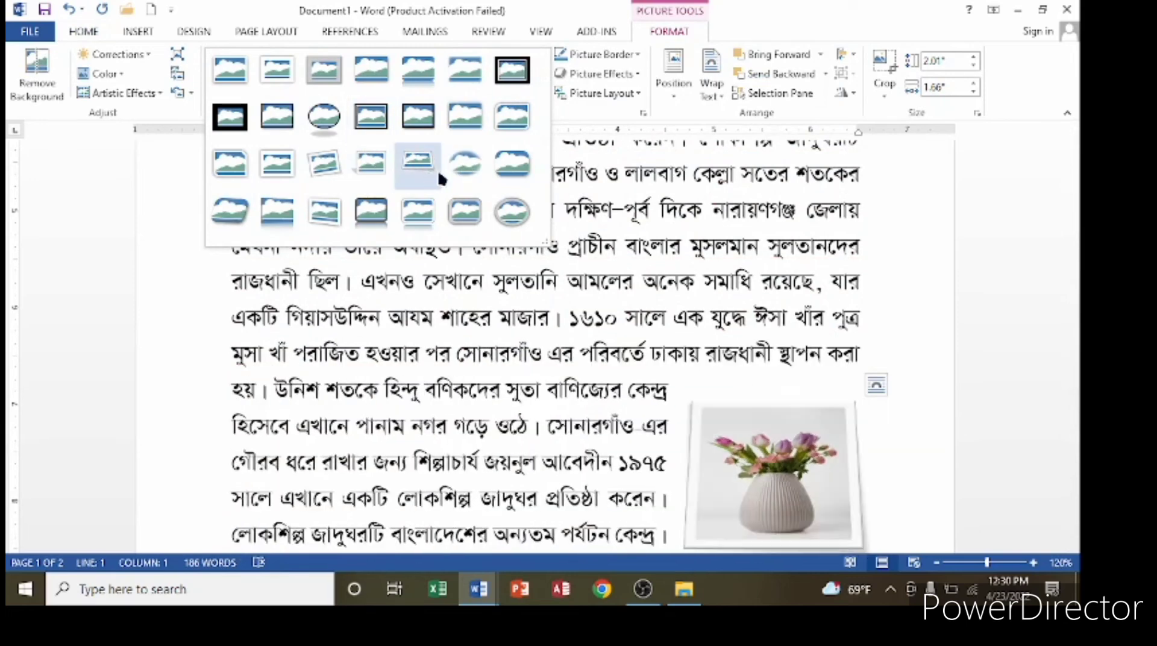
{"action": "left_click", "coordinate": [474, 177]}
{"action": "scroll", "coordinate": [874, 362], "scroll_direction": "down", "scroll_amount": 2}
{"action": "left_click", "coordinate": [935, 367]}
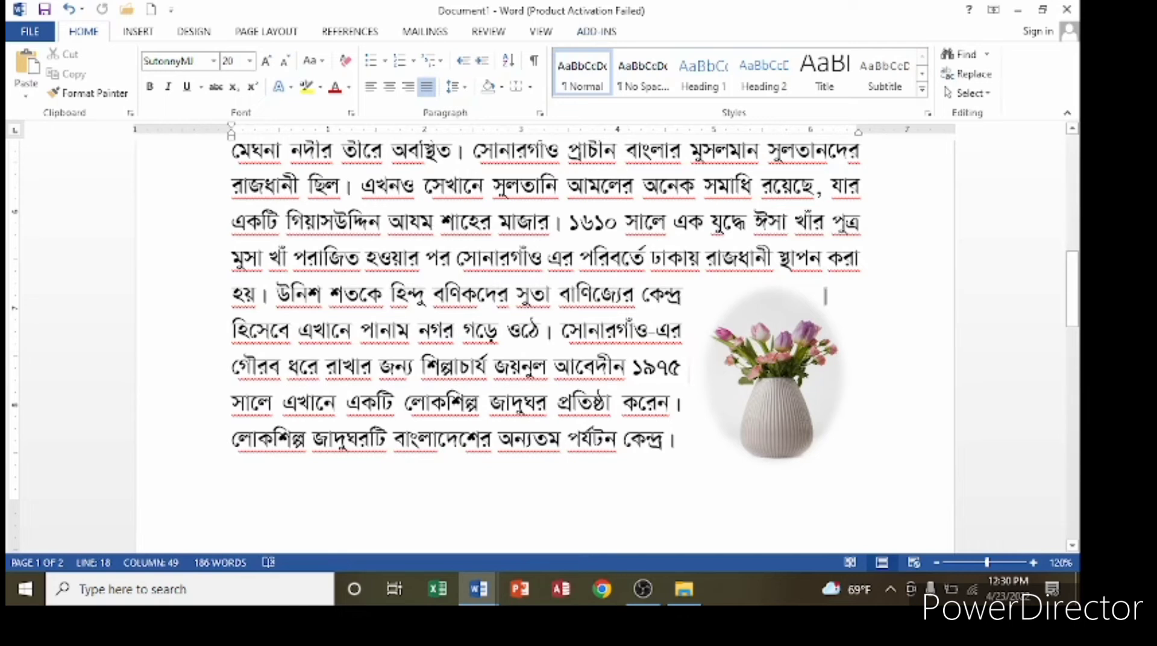
Change the vase picture's style to the tilted Bevel Perspective with rounded corners
{"action": "left_click", "coordinate": [789, 342]}
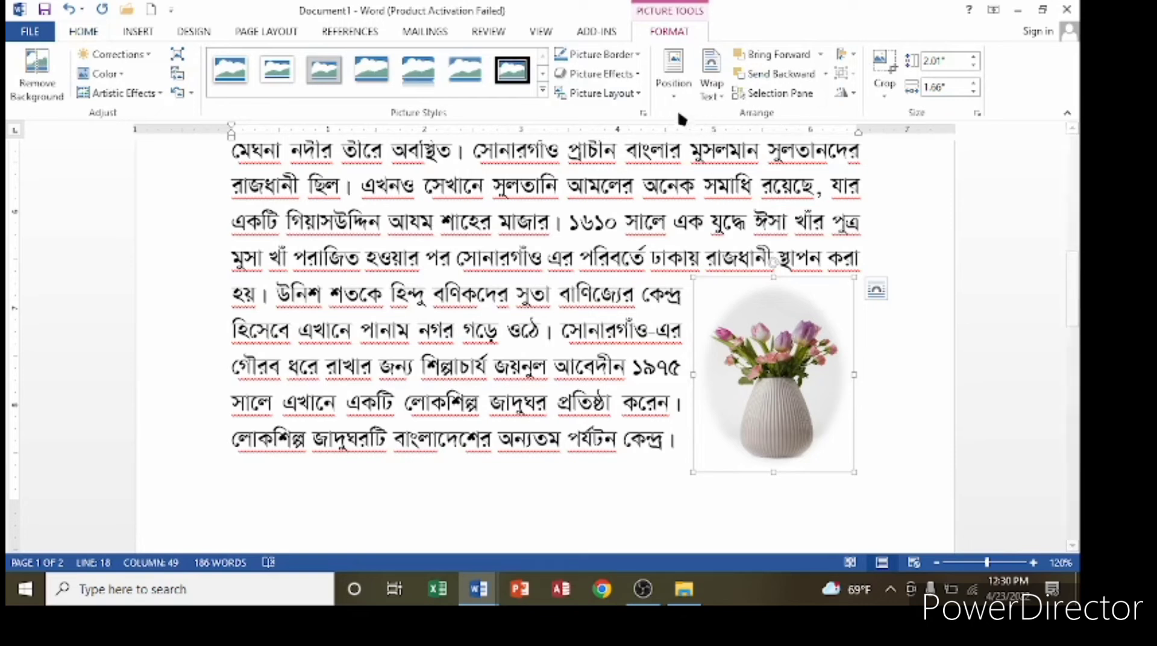
{"action": "left_click", "coordinate": [543, 91]}
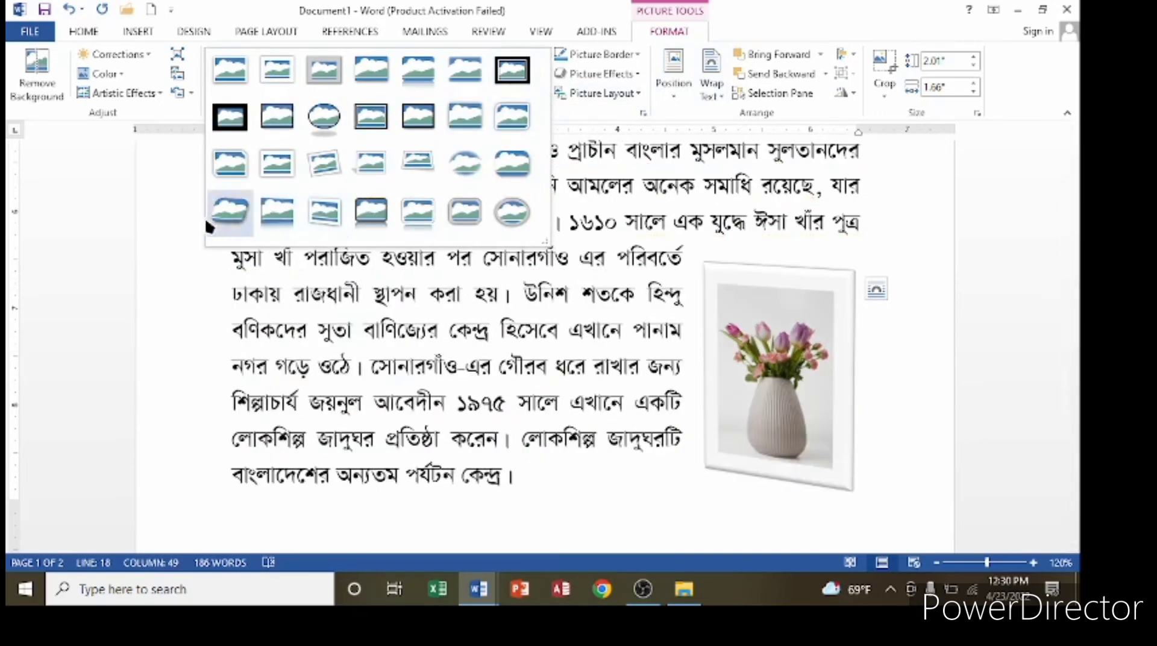
{"action": "left_click", "coordinate": [217, 220]}
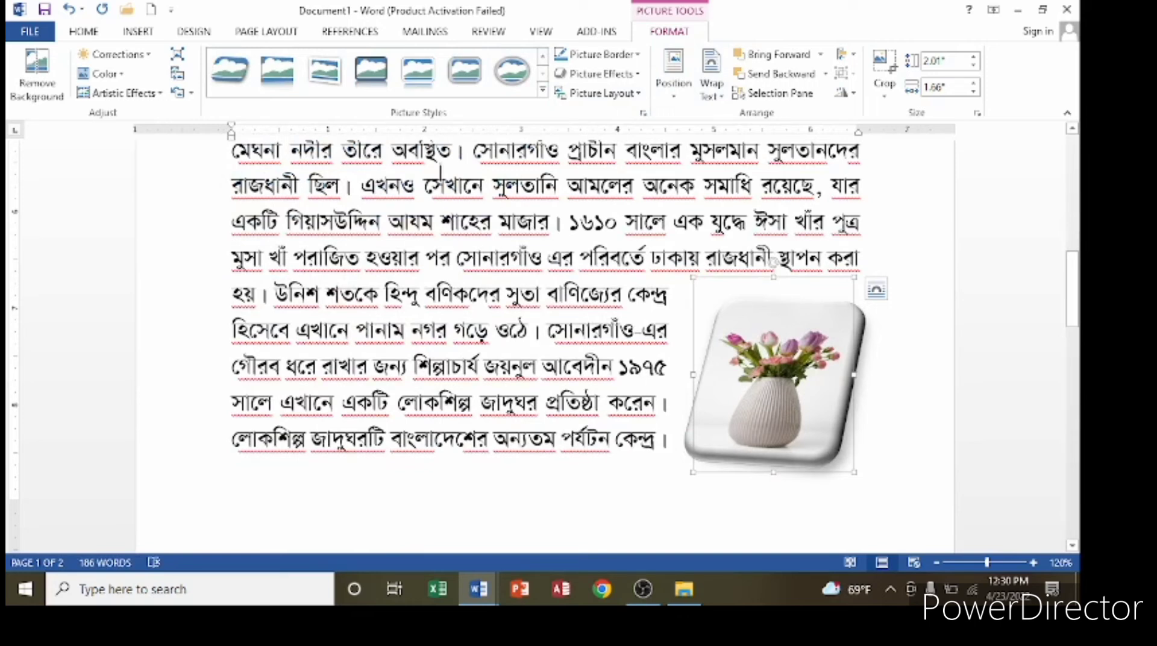
Give the orange picture a border with a 4½ pt weight and black color
{"action": "left_click", "coordinate": [582, 63]}
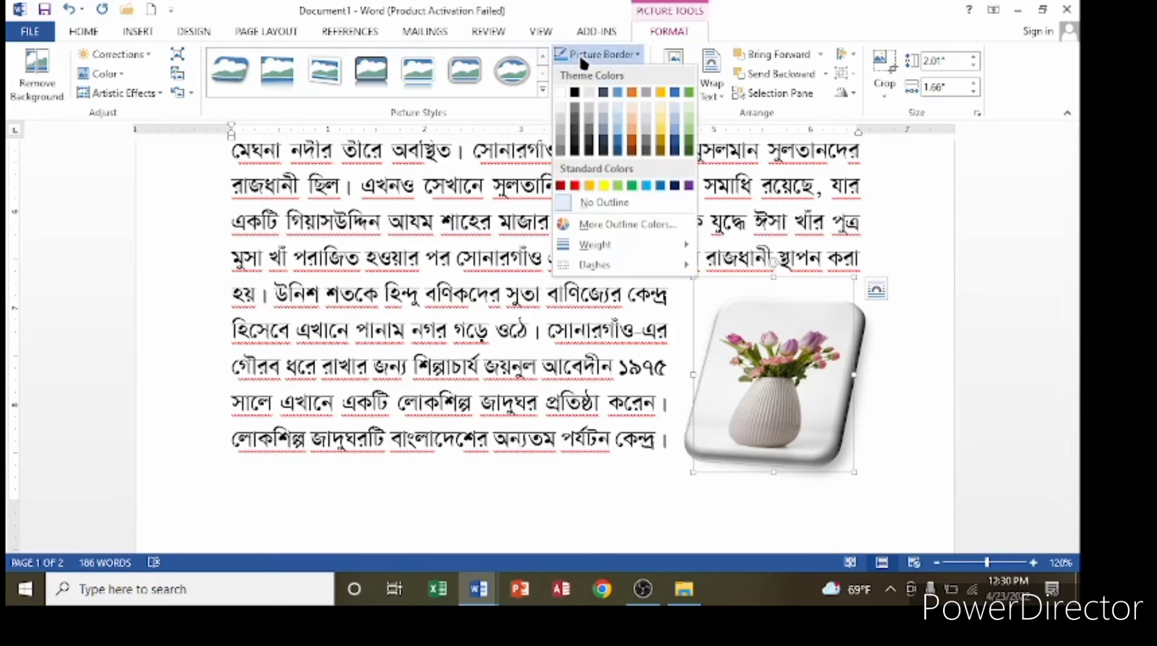
{"action": "scroll", "coordinate": [410, 262], "scroll_direction": "up", "scroll_amount": 15}
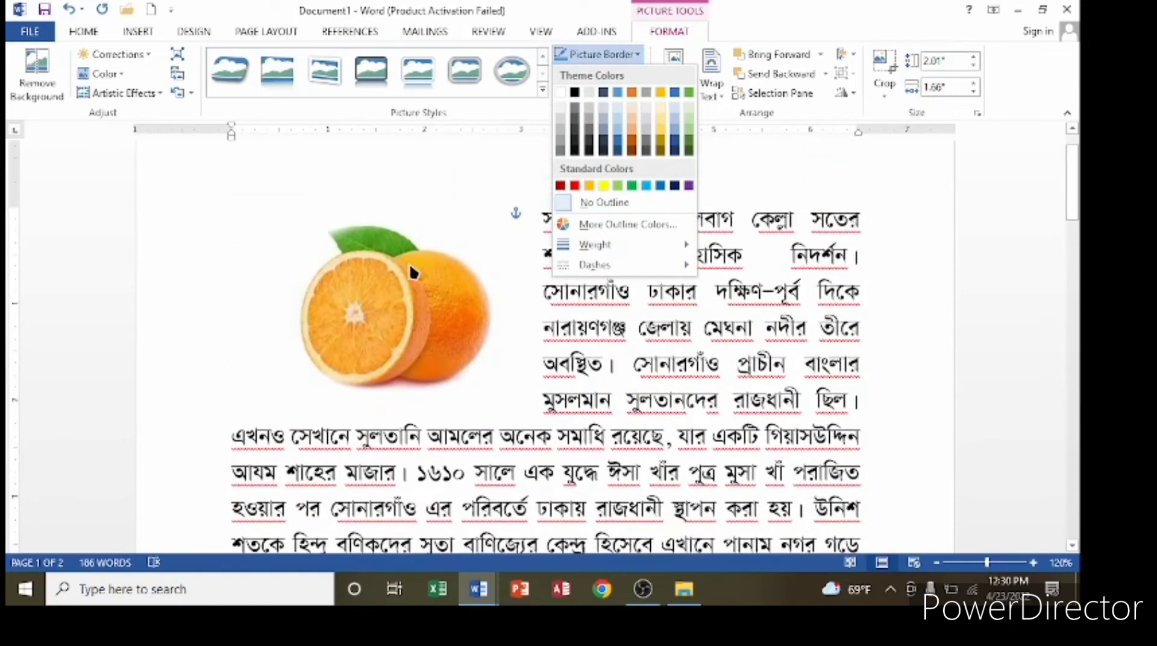
{"action": "left_click", "coordinate": [409, 263]}
{"action": "left_click", "coordinate": [415, 284]}
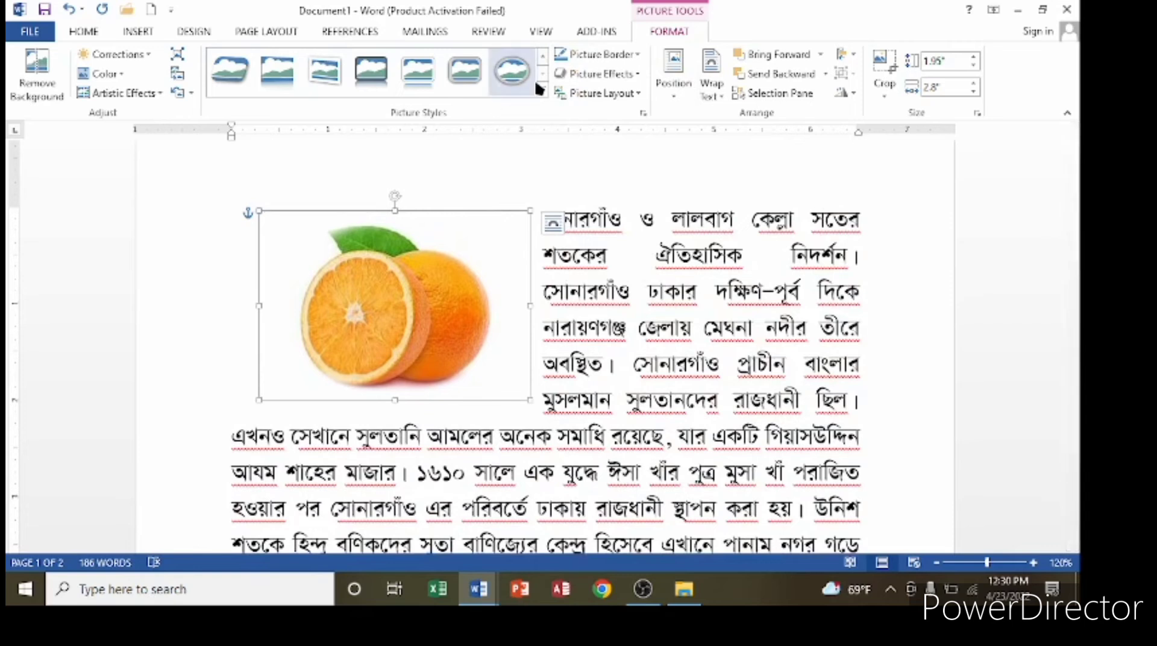
{"action": "left_click", "coordinate": [599, 55]}
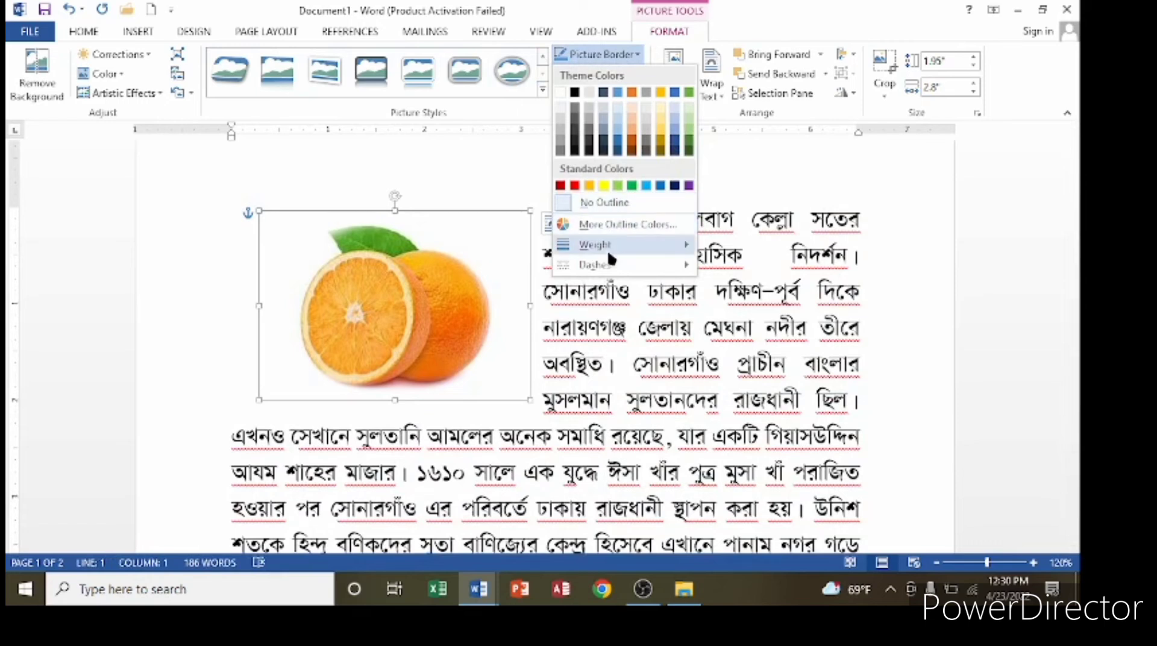
{"action": "mouse_move", "coordinate": [614, 252]}
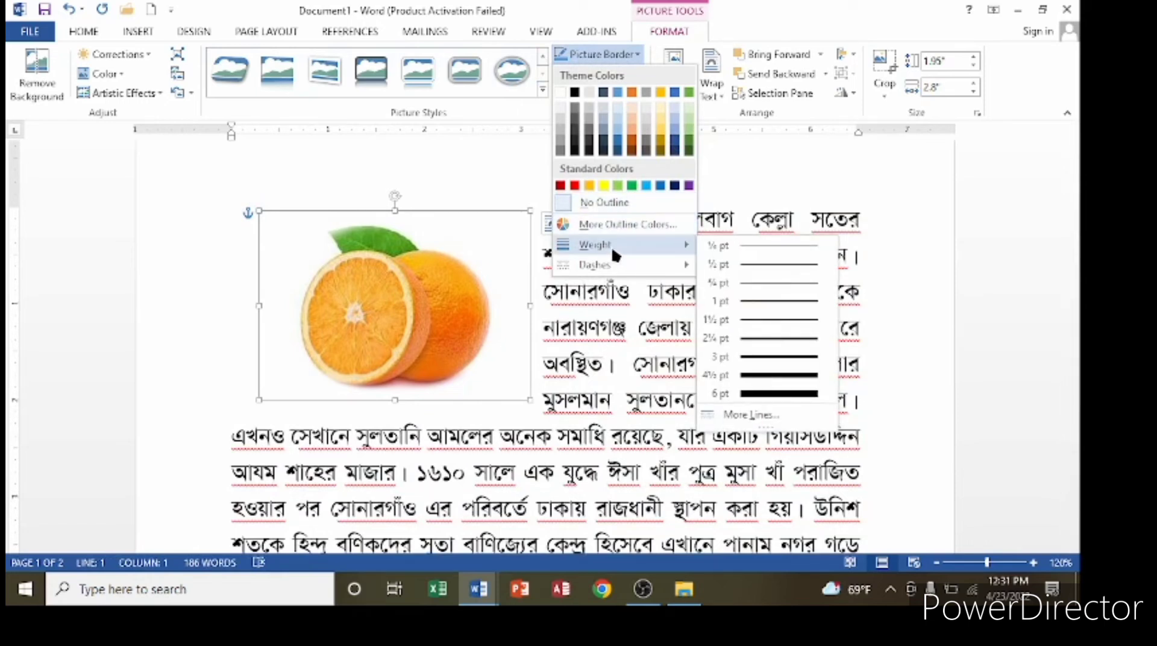
{"action": "left_click", "coordinate": [783, 374]}
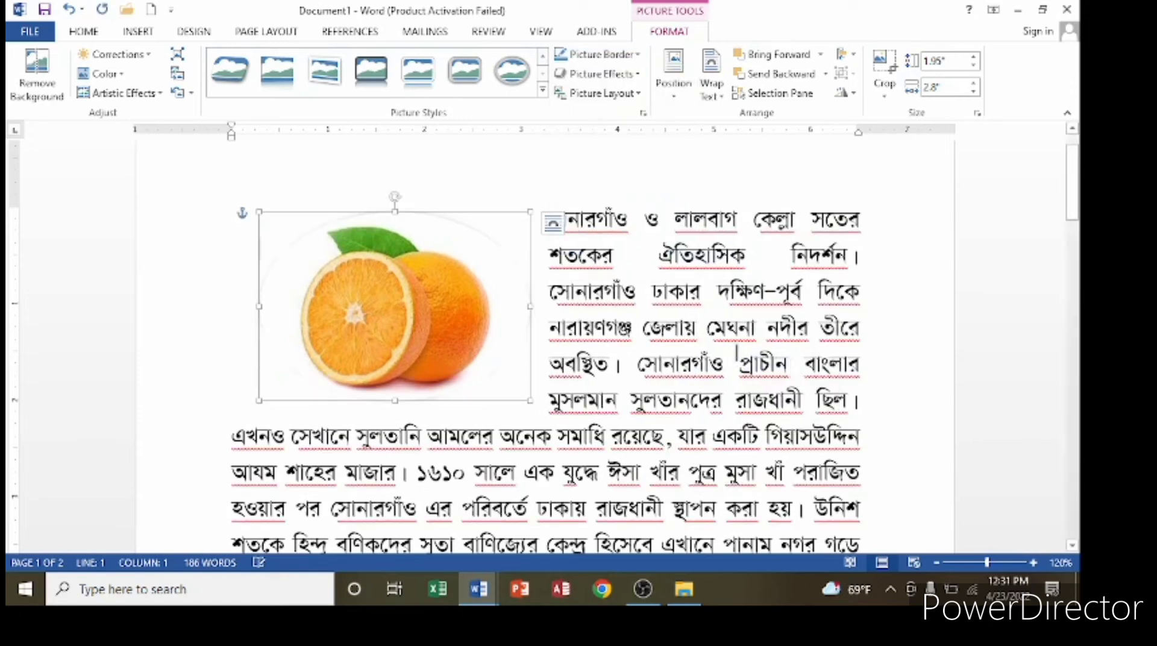
{"action": "left_click", "coordinate": [601, 54]}
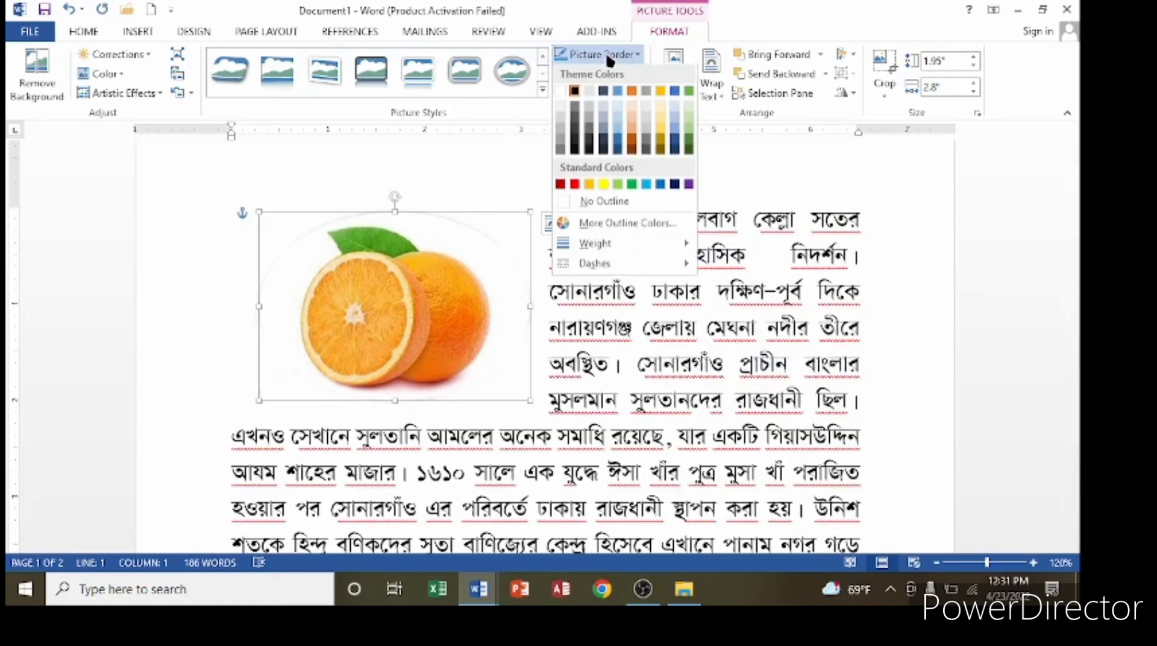
{"action": "left_click", "coordinate": [579, 91]}
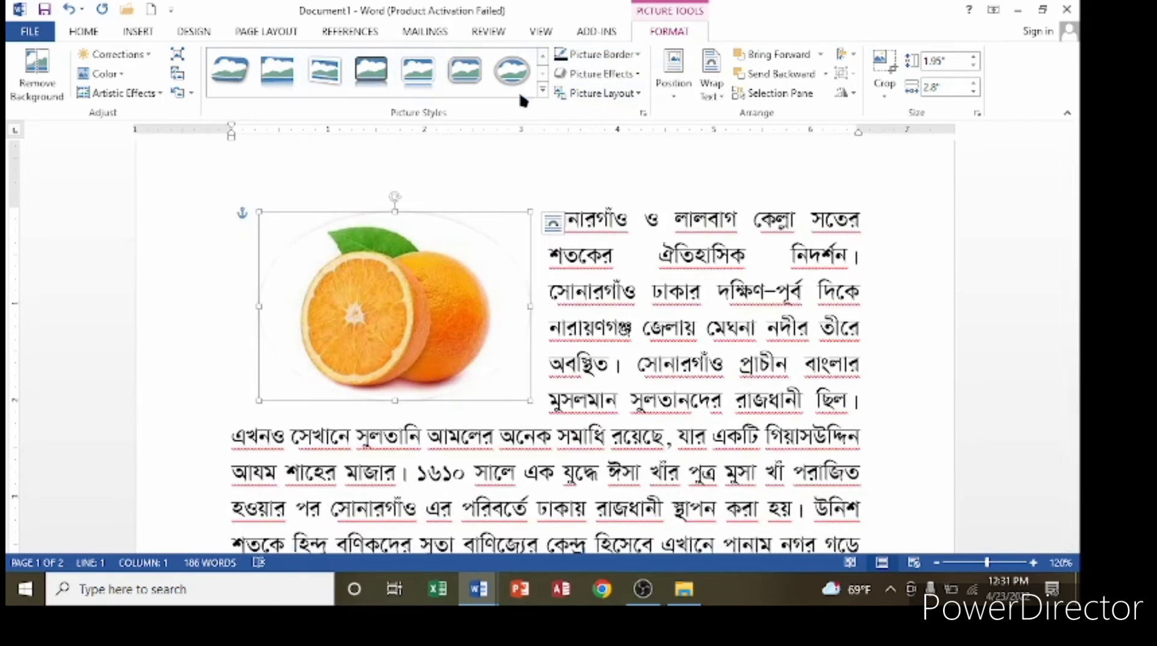
Apply the thick black matte picture style to the orange picture and reduce its border weight to 4½ pt
{"action": "left_click", "coordinate": [541, 89]}
{"action": "left_click", "coordinate": [235, 118]}
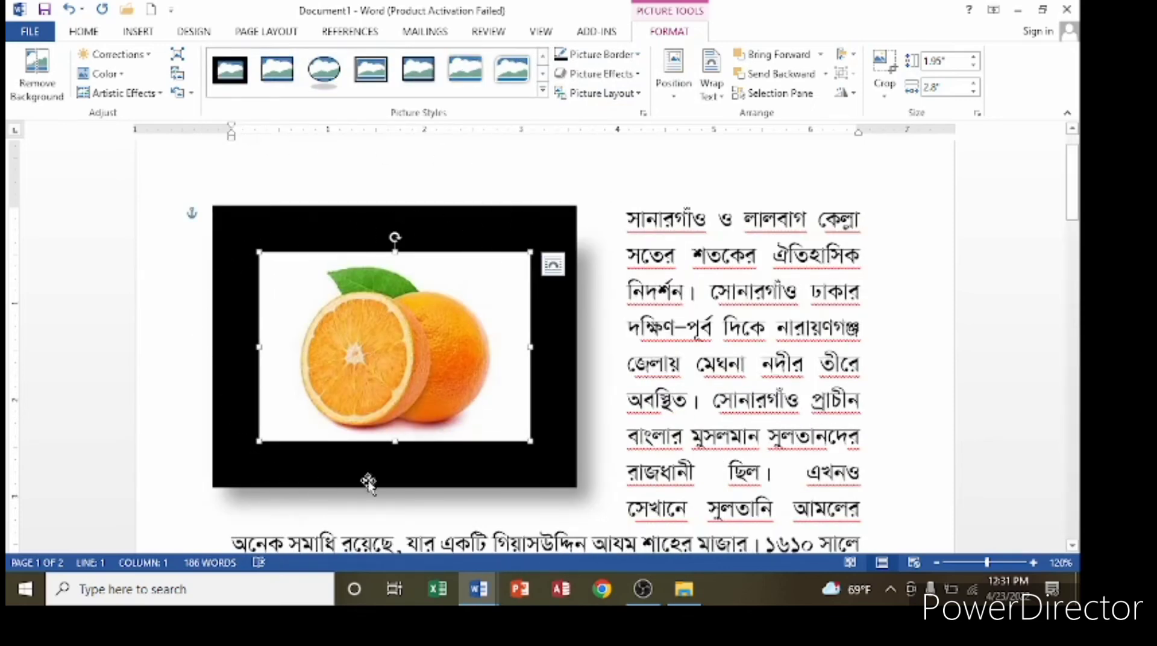
{"action": "left_click", "coordinate": [600, 54]}
{"action": "mouse_move", "coordinate": [621, 247]}
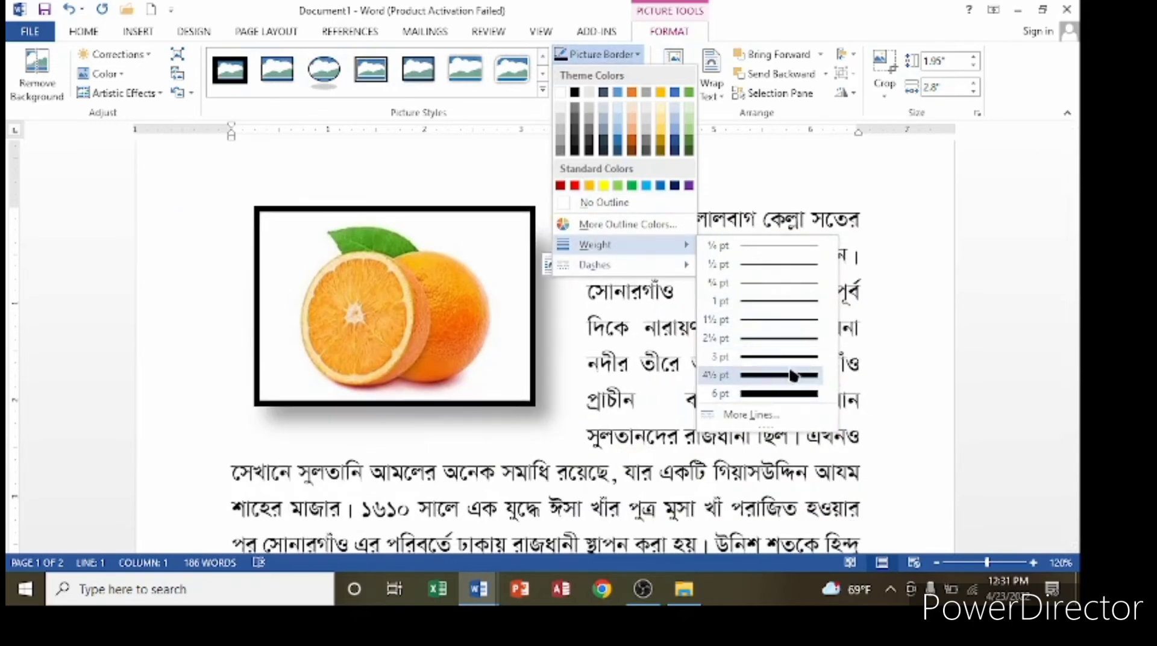
{"action": "left_click", "coordinate": [782, 376]}
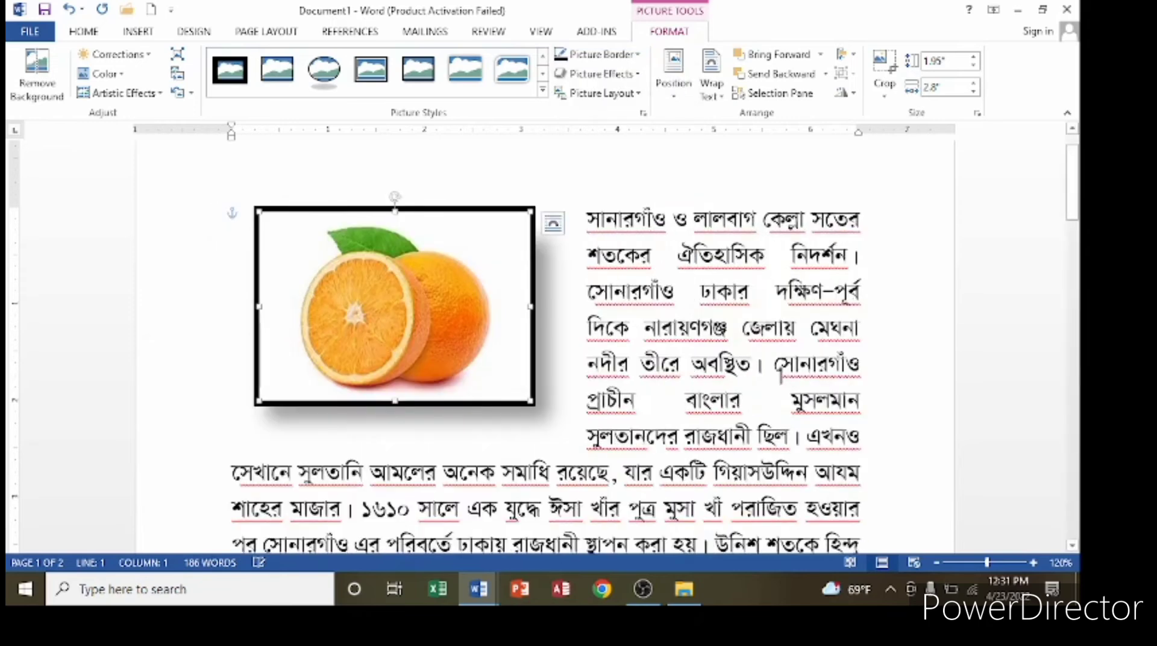
Color the orange picture's border dark gold and change its line to square-dot dashes
{"action": "left_click", "coordinate": [602, 54]}
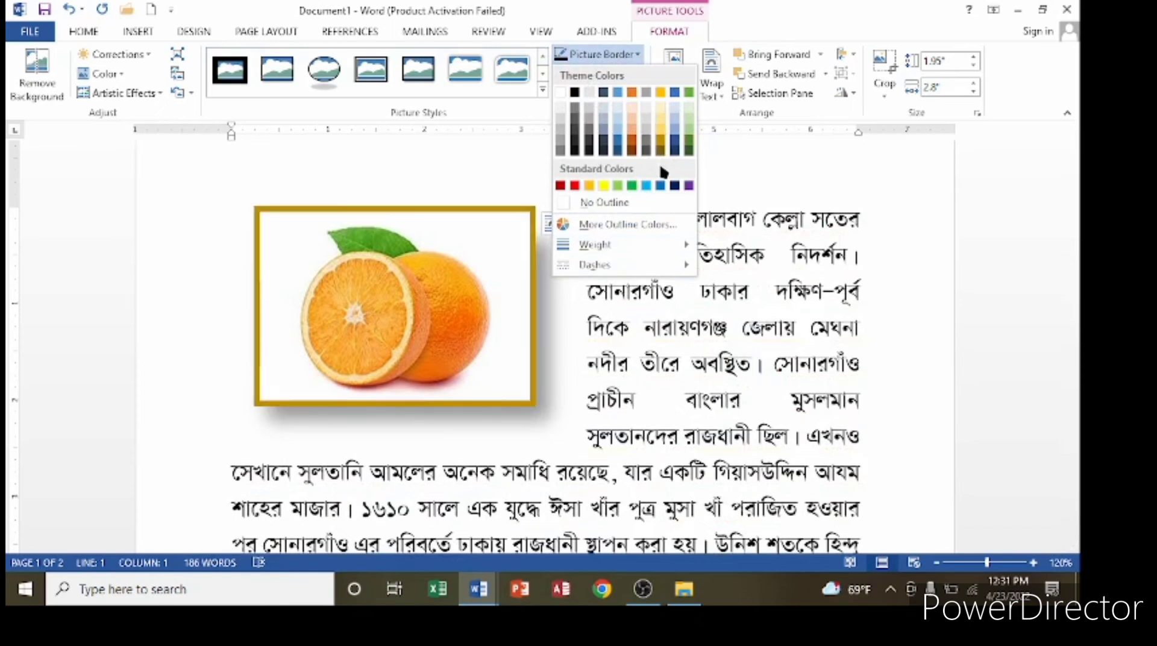
{"action": "left_click", "coordinate": [660, 145]}
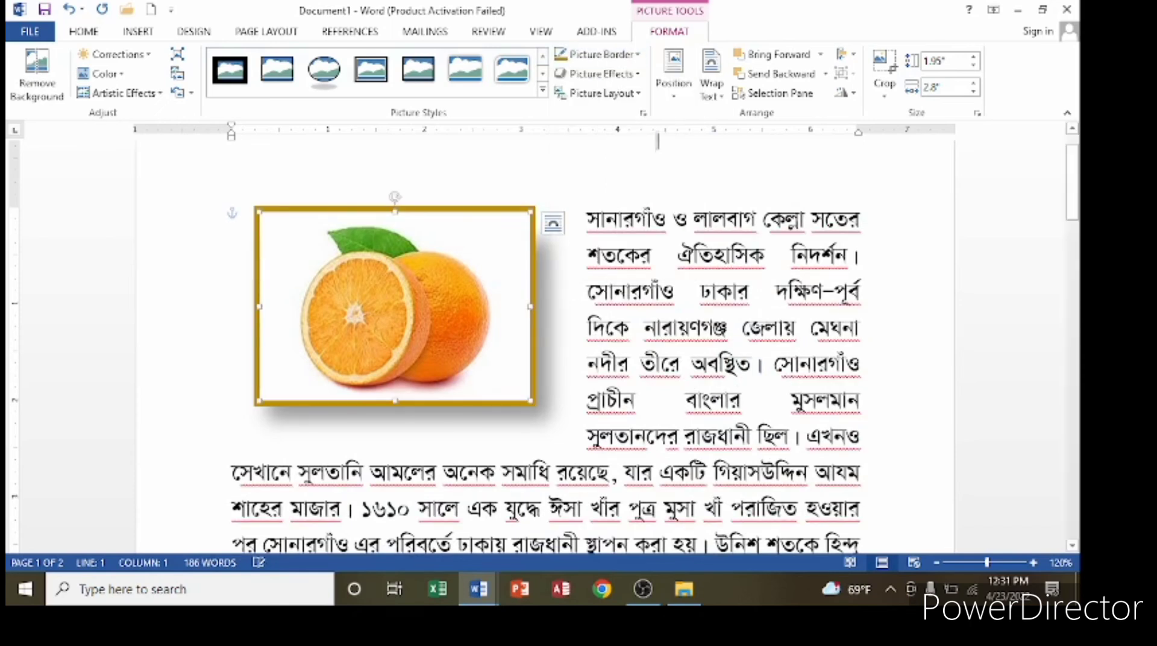
{"action": "left_click", "coordinate": [615, 60]}
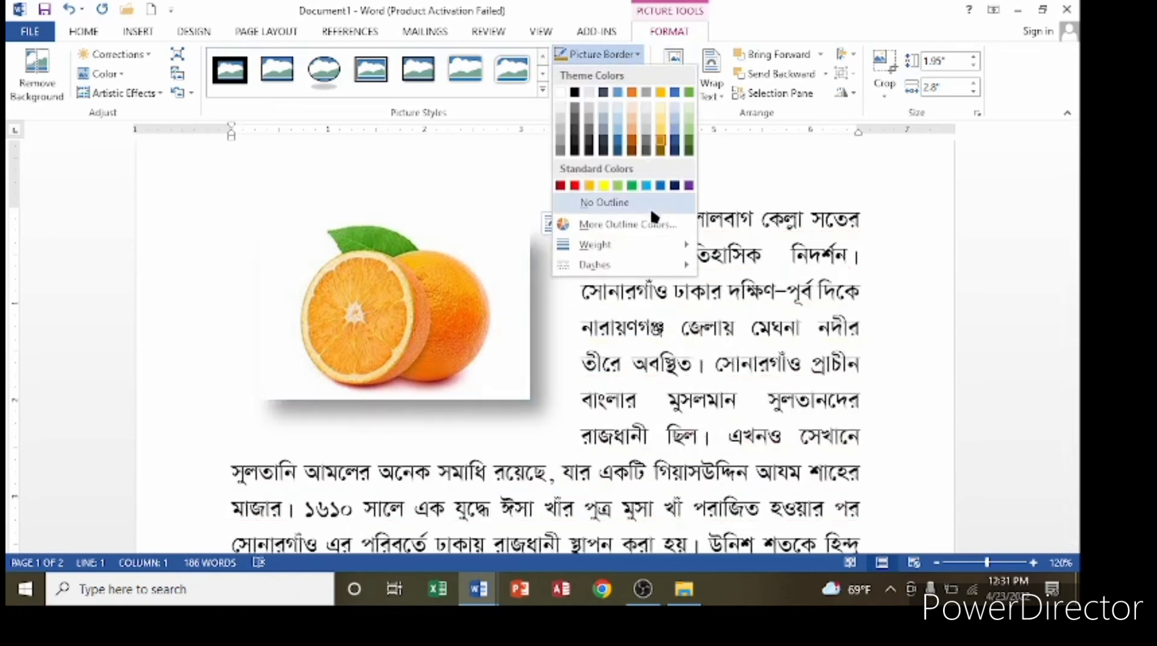
{"action": "mouse_move", "coordinate": [632, 268]}
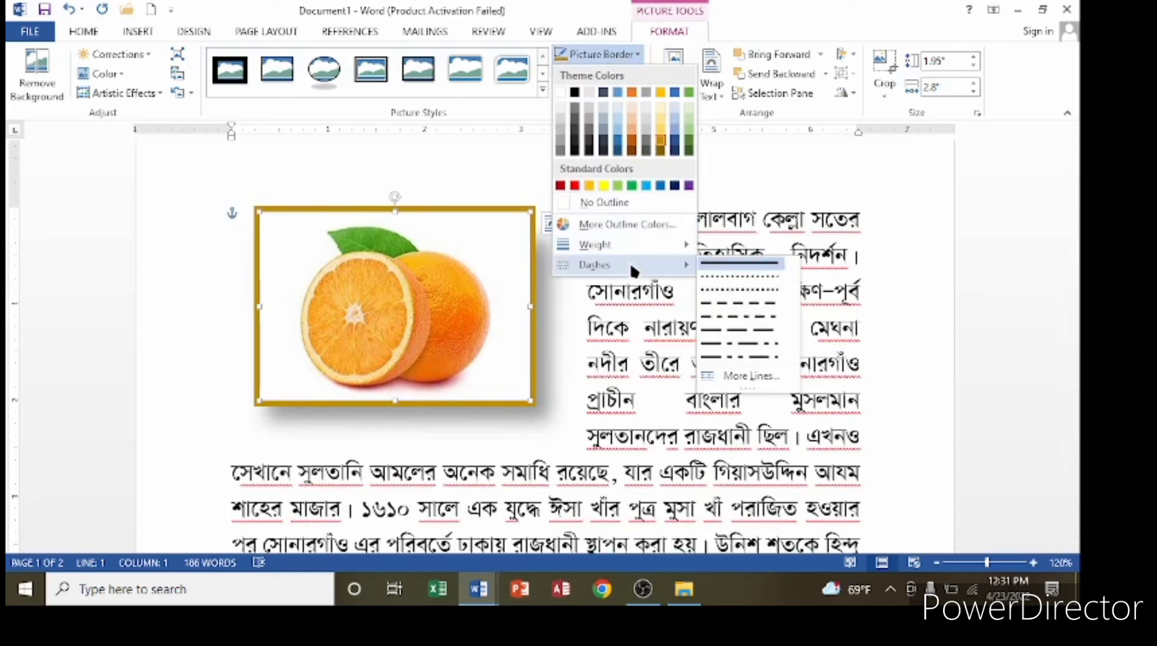
{"action": "left_click", "coordinate": [720, 288]}
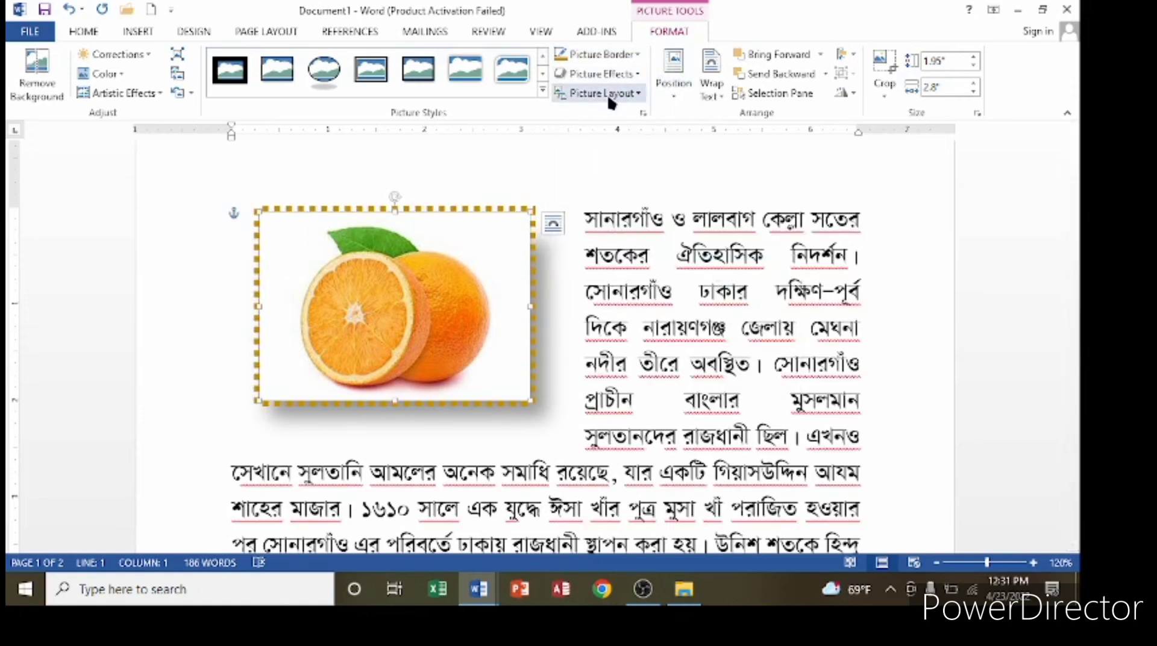
Apply the first preset picture effect to the orange picture
{"action": "left_click", "coordinate": [584, 72]}
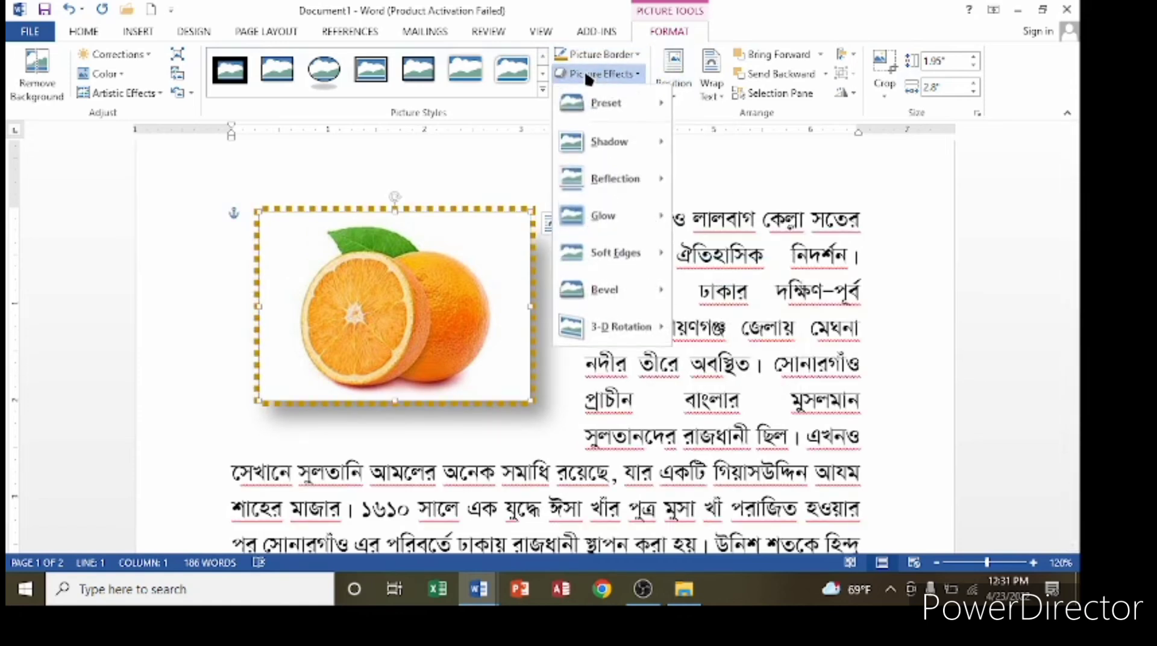
{"action": "mouse_move", "coordinate": [625, 107]}
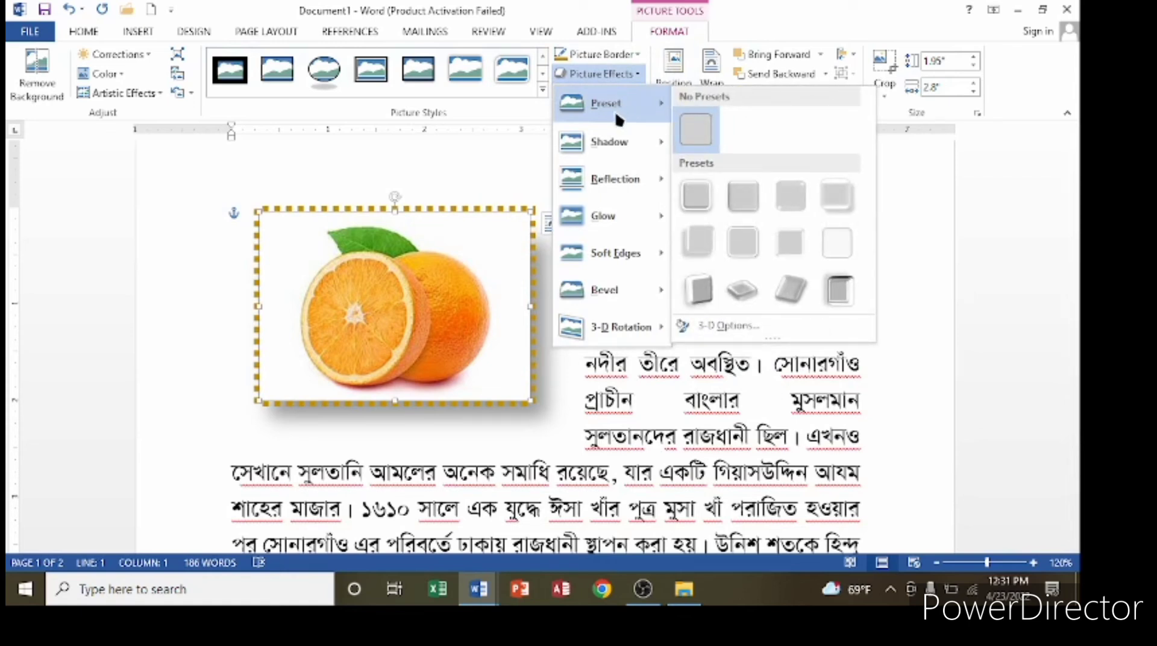
{"action": "mouse_move", "coordinate": [621, 142]}
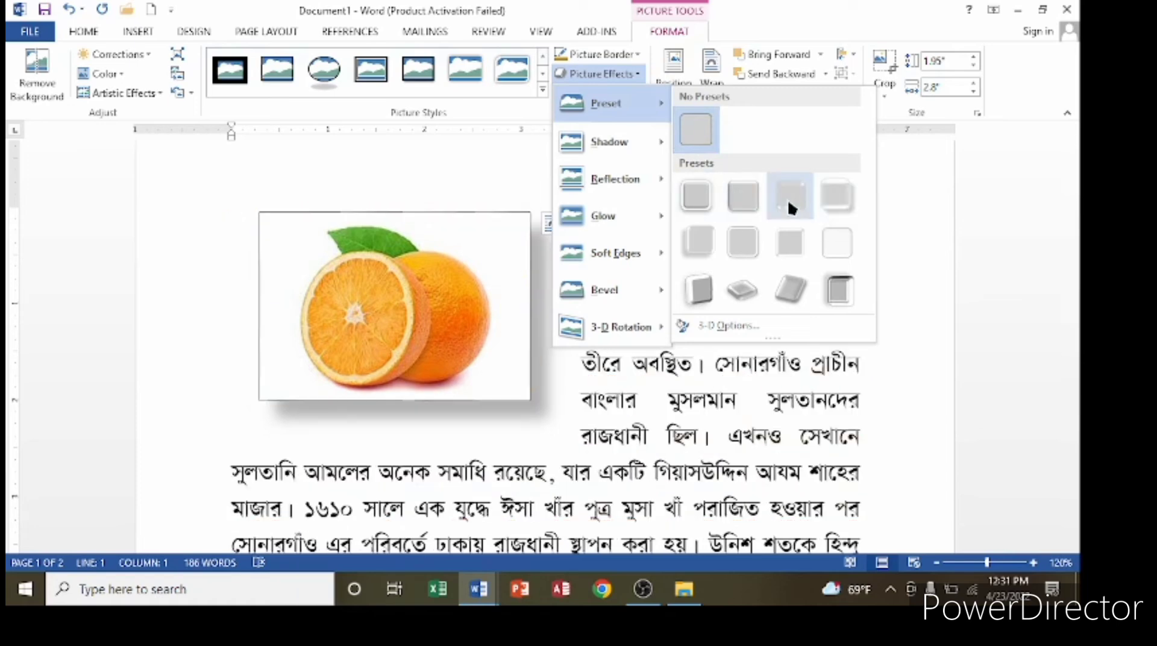
{"action": "left_click", "coordinate": [699, 199]}
{"action": "left_click", "coordinate": [776, 328]}
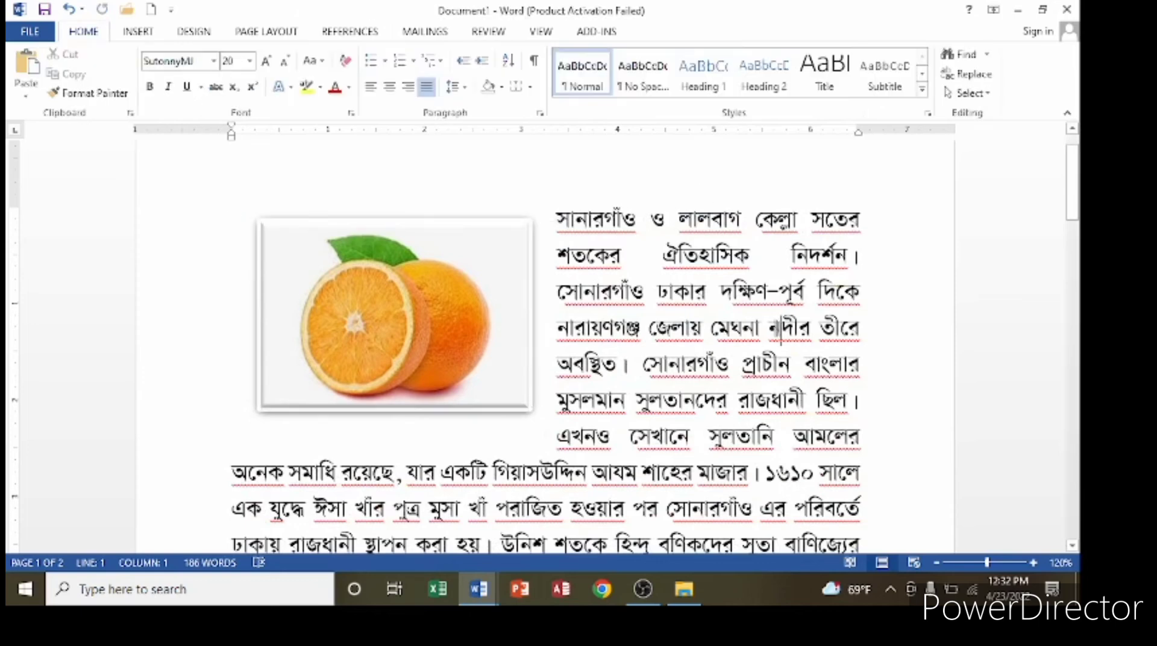
Give the orange picture the Offset Left outer shadow
{"action": "left_click", "coordinate": [530, 314]}
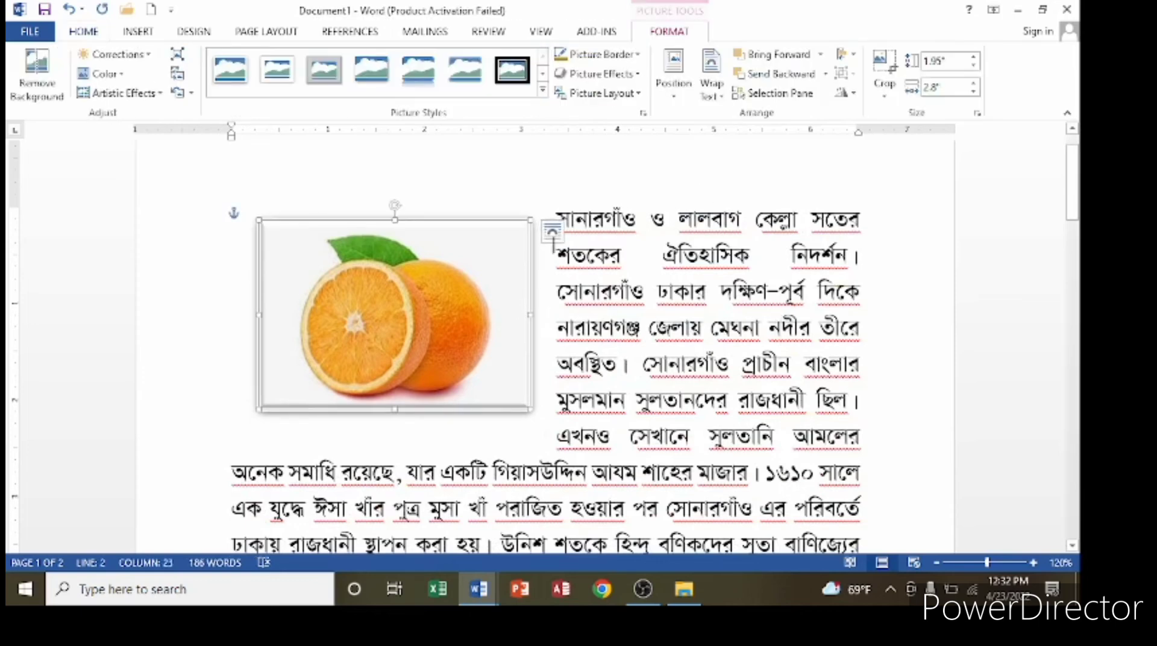
{"action": "left_click", "coordinate": [608, 75]}
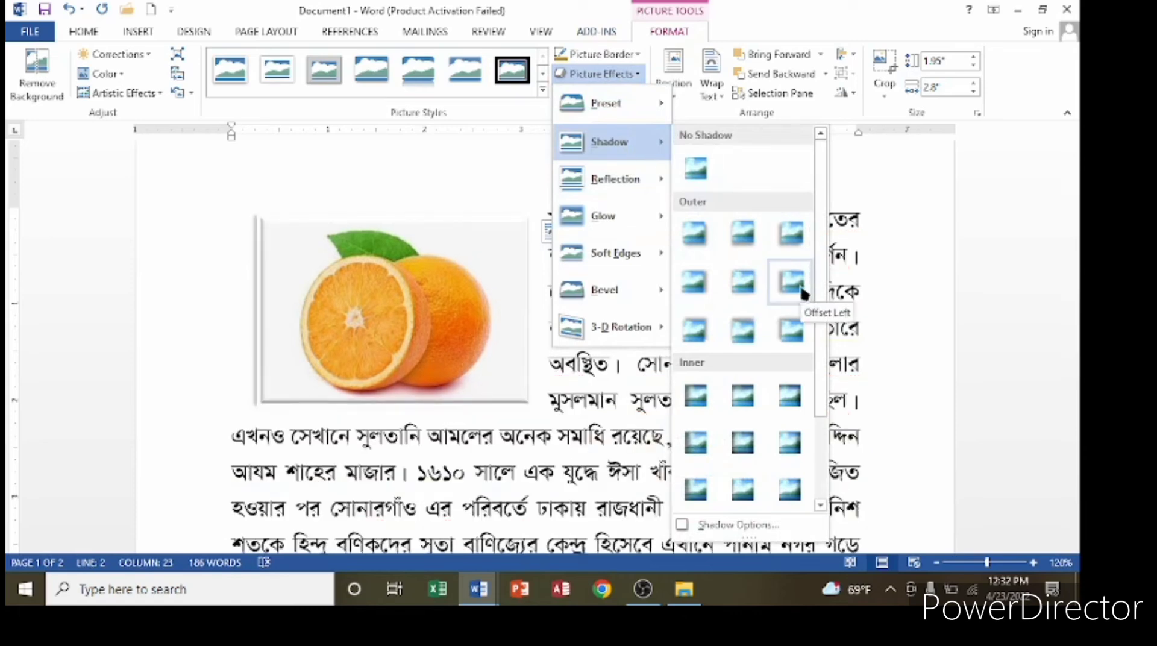
{"action": "left_click", "coordinate": [803, 293]}
{"action": "left_click", "coordinate": [784, 329]}
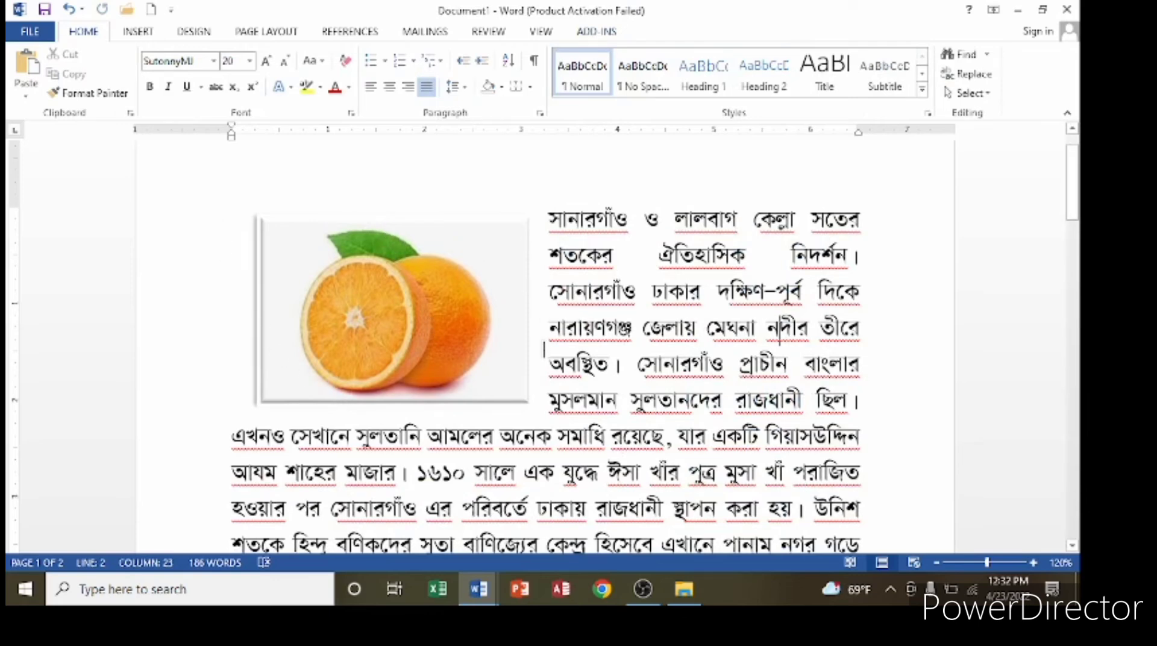
Give the vase picture beside the last lines of text an outer shadow cast diagonally down to the left
{"action": "scroll", "coordinate": [606, 478], "scroll_direction": "down", "scroll_amount": 7}
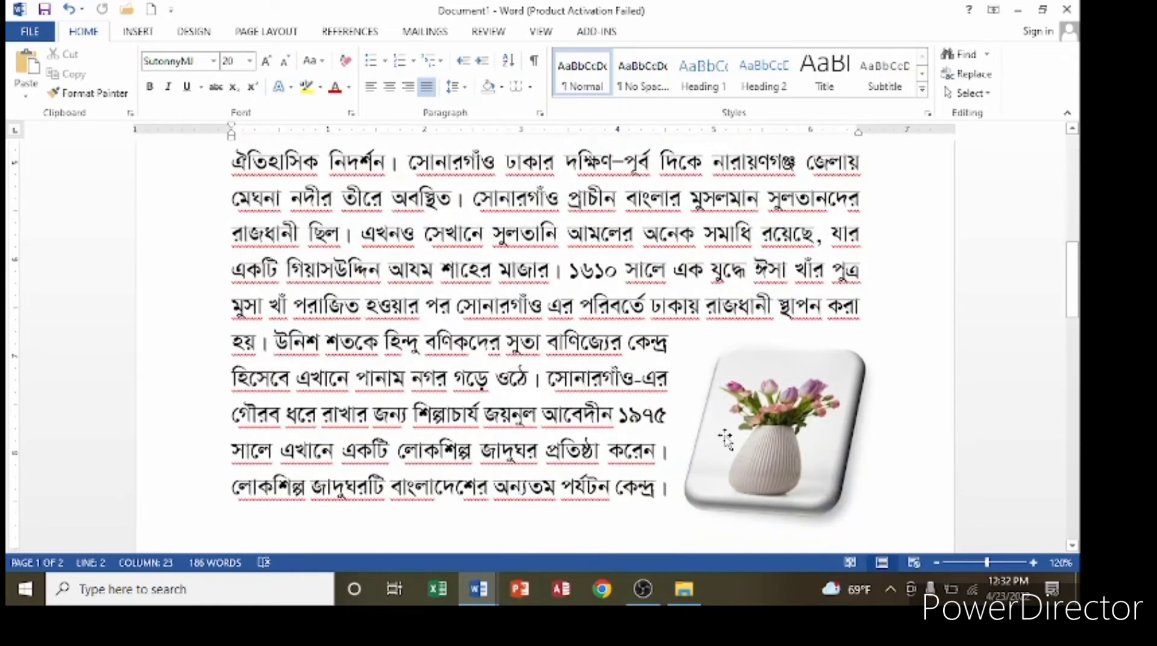
{"action": "left_click", "coordinate": [727, 439]}
{"action": "left_click", "coordinate": [662, 32]}
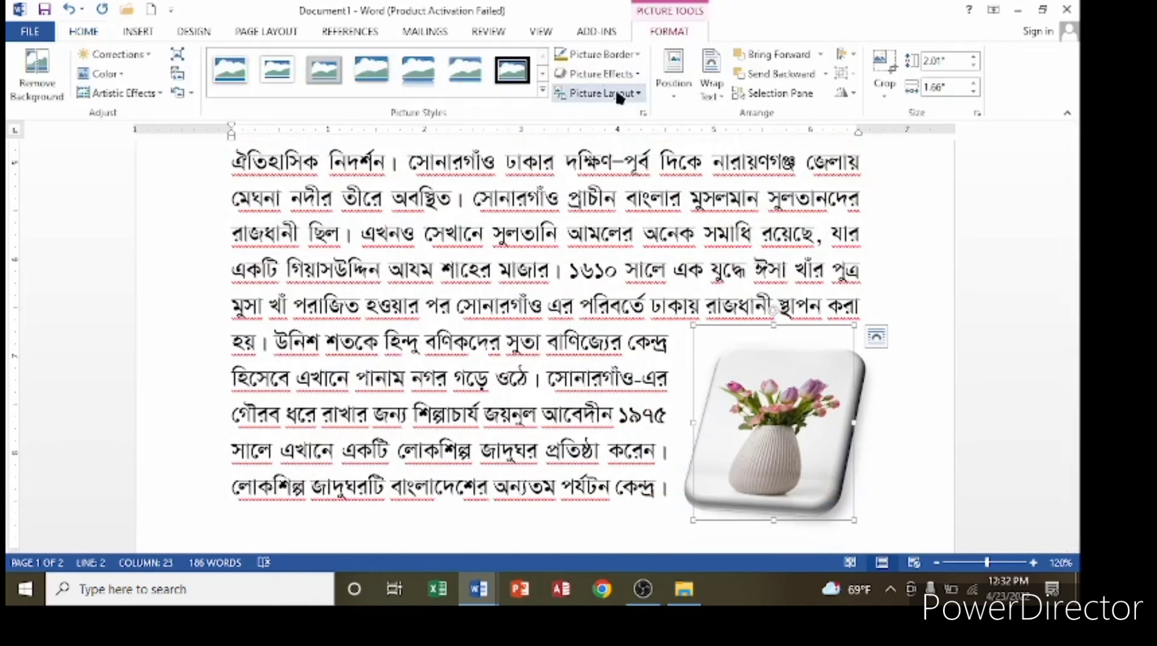
{"action": "left_click", "coordinate": [602, 74]}
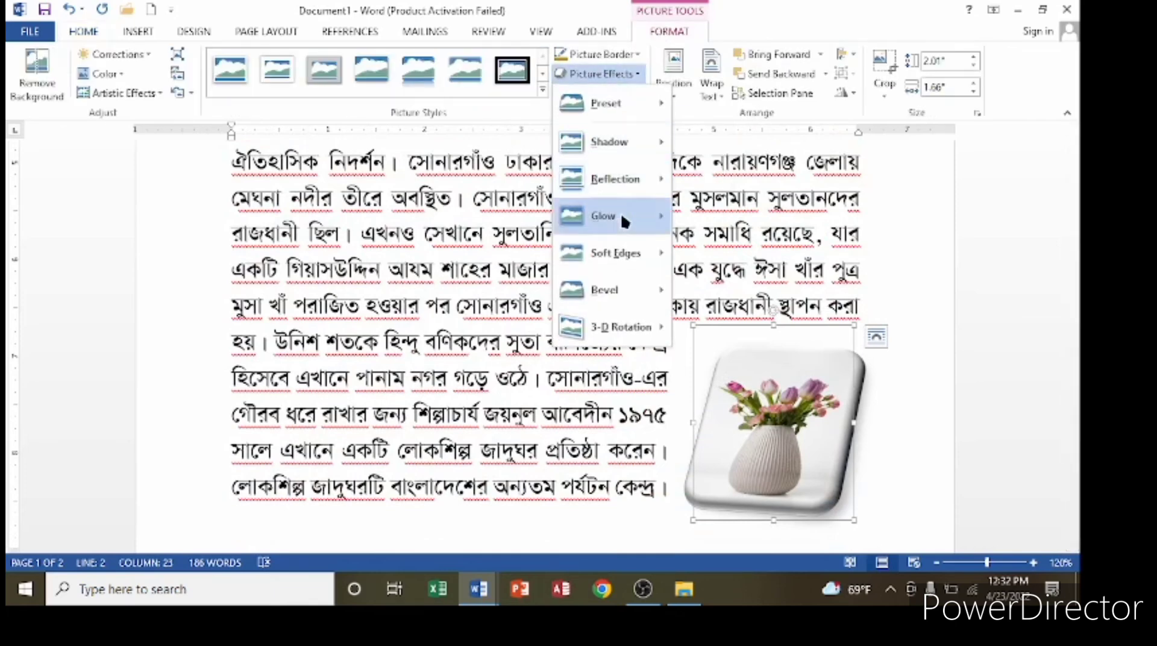
{"action": "mouse_move", "coordinate": [627, 152]}
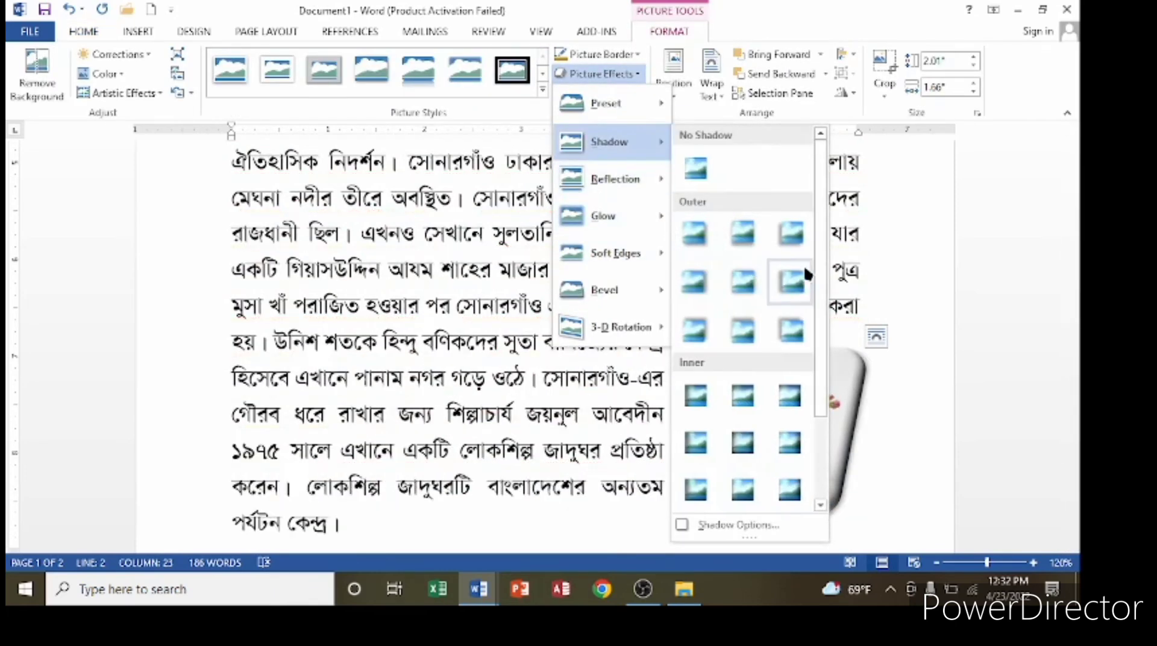
{"action": "left_click", "coordinate": [801, 245]}
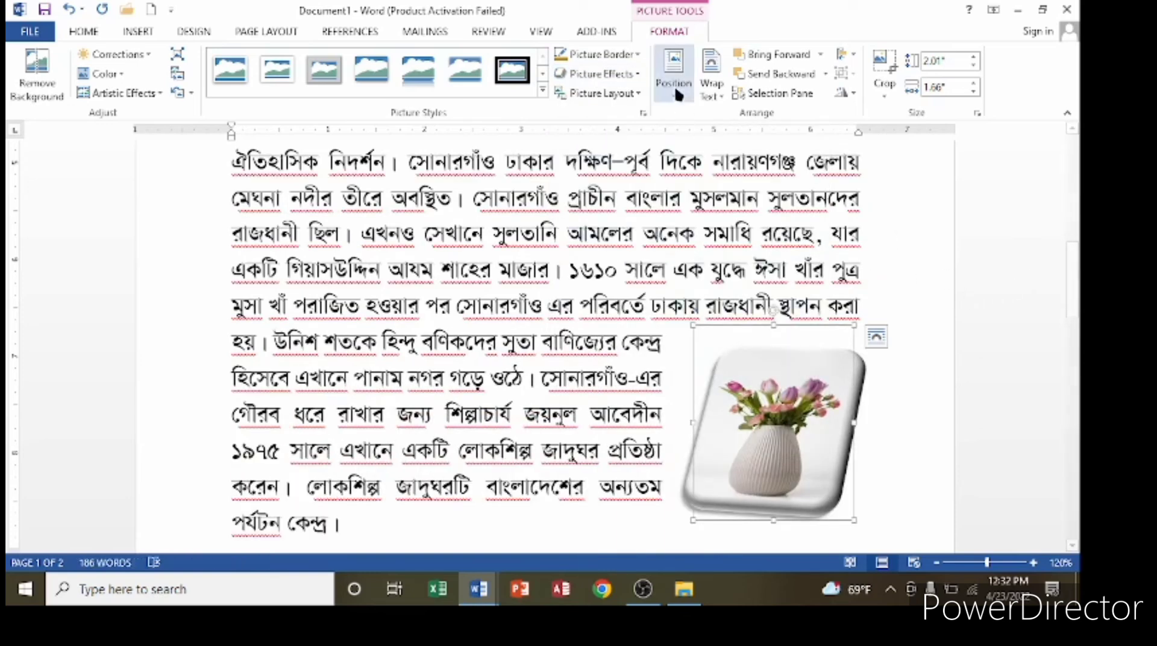
Change the vase picture's outer shadow to the one cast diagonally down to the right
{"action": "left_click", "coordinate": [625, 76]}
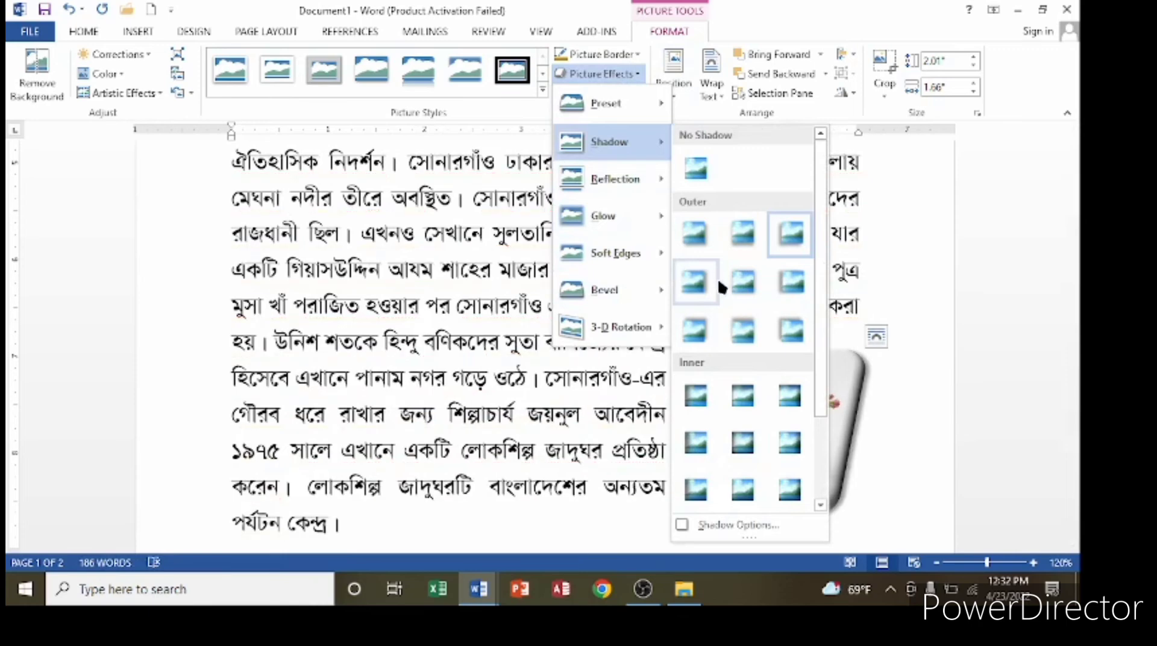
{"action": "left_click", "coordinate": [694, 236]}
{"action": "left_click", "coordinate": [907, 456]}
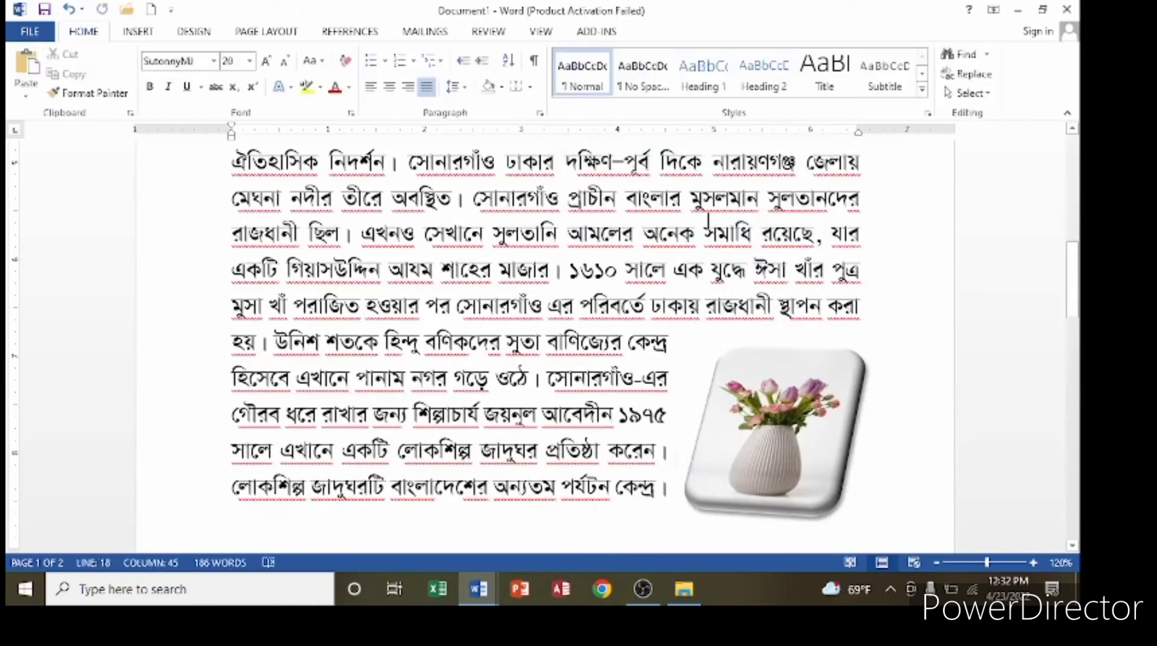
Add a reflection below the vase picture using the middle reflection variation
{"action": "left_click", "coordinate": [792, 431]}
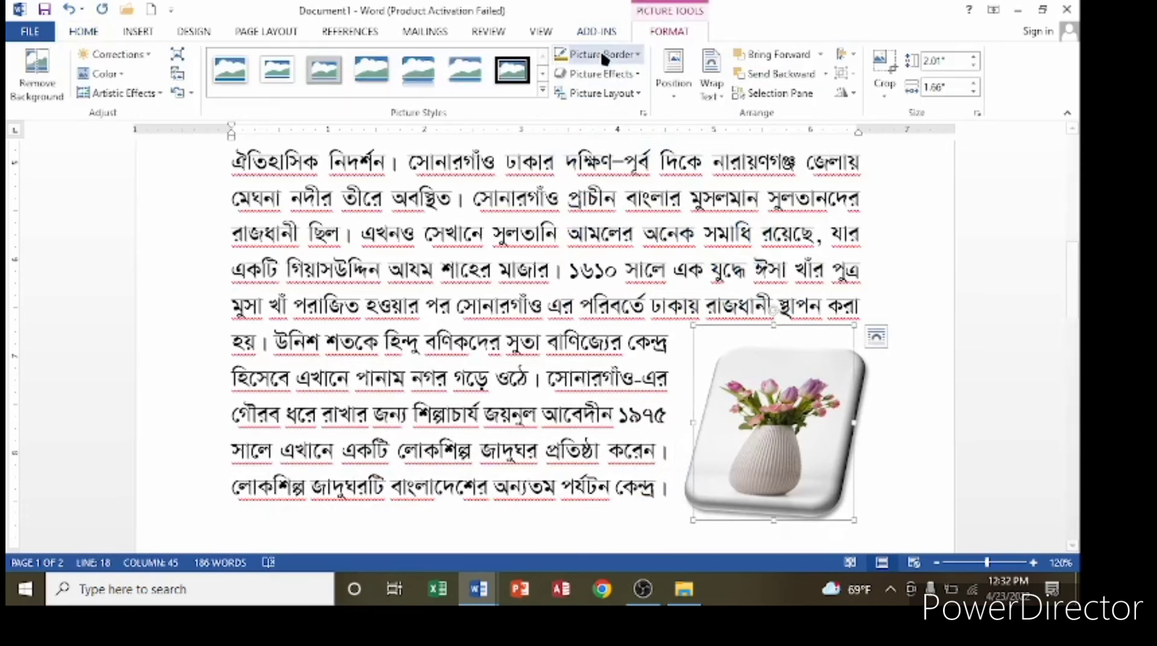
{"action": "left_click", "coordinate": [613, 74]}
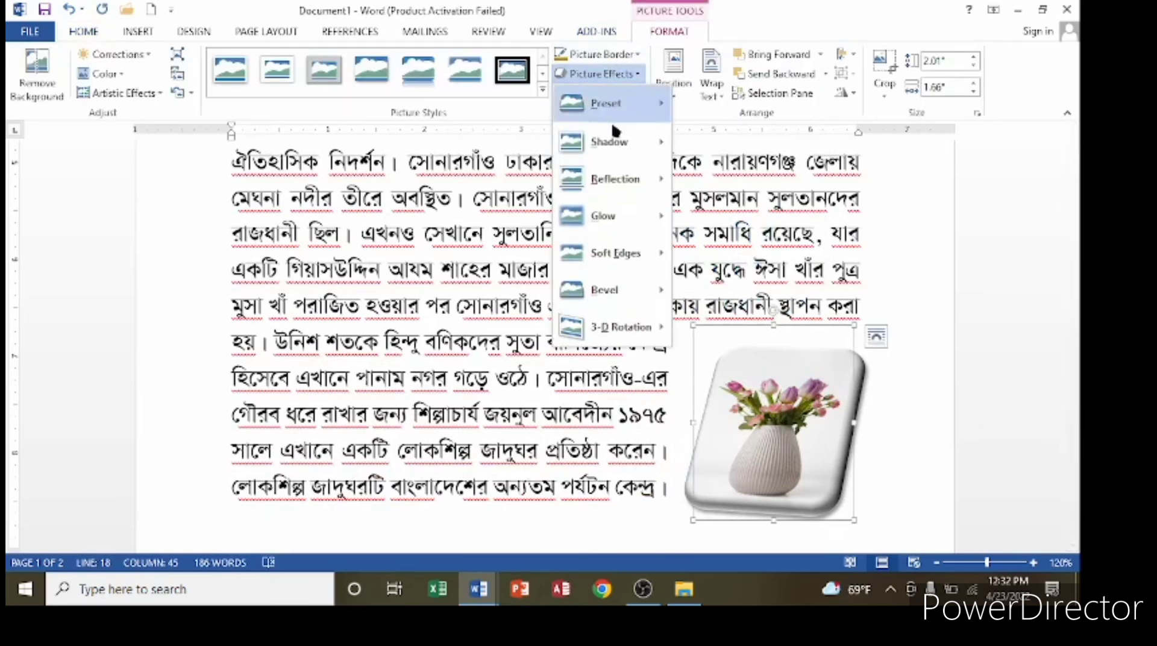
{"action": "mouse_move", "coordinate": [635, 181]}
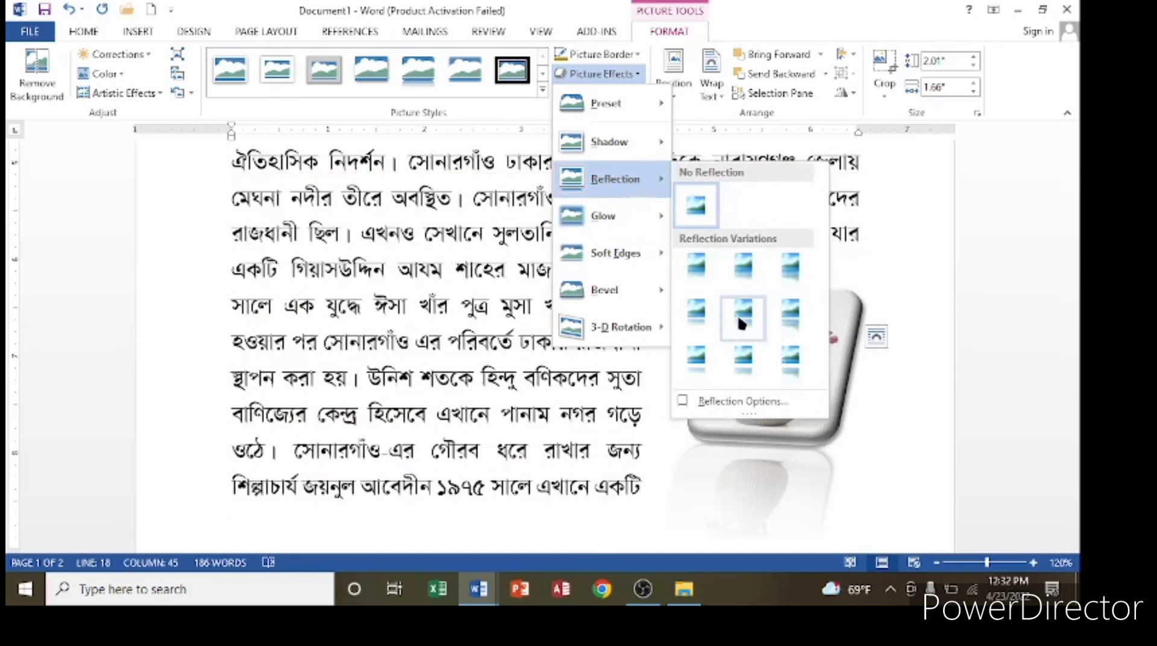
{"action": "left_click", "coordinate": [741, 324]}
{"action": "scroll", "coordinate": [791, 255], "scroll_direction": "down", "scroll_amount": 3}
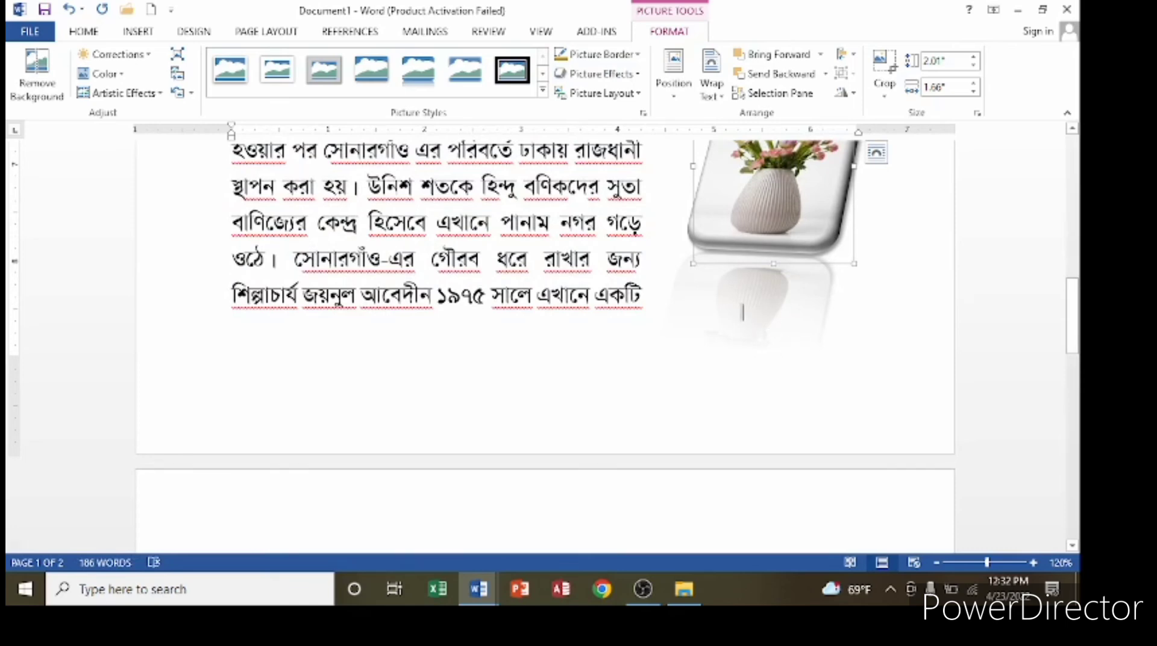
Apply a parallel 3-D rotation to the orange picture that turns it narrow and slants it down to the right
{"action": "scroll", "coordinate": [743, 312], "scroll_direction": "up", "scroll_amount": 5}
{"action": "left_click", "coordinate": [489, 208]}
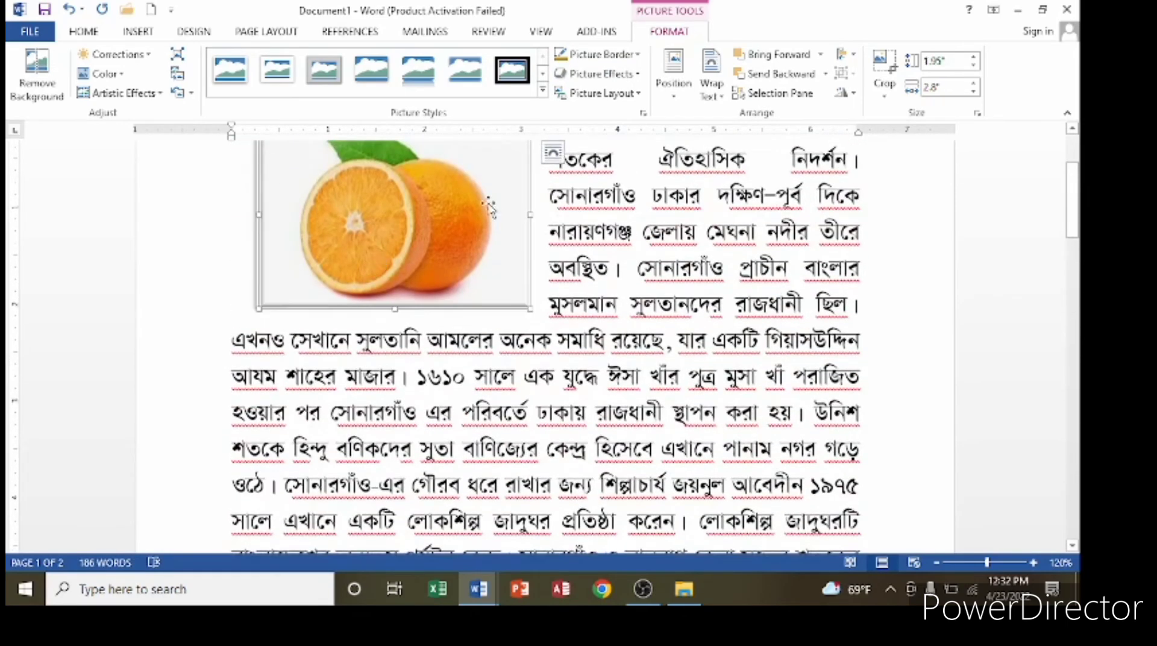
{"action": "left_click", "coordinate": [624, 82]}
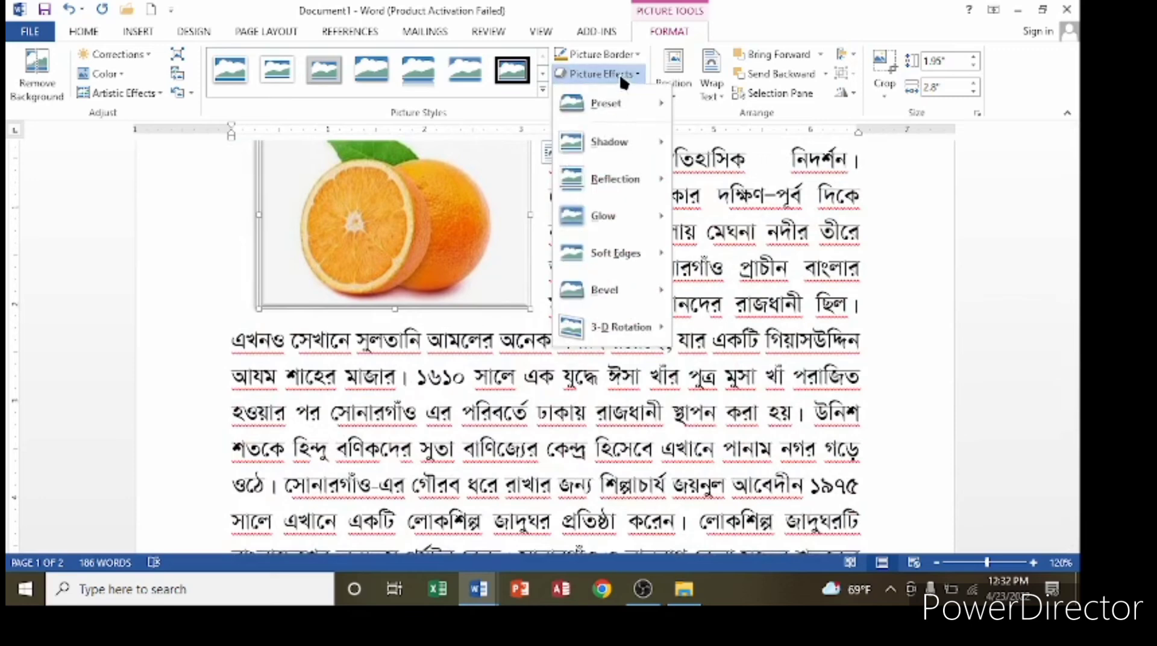
{"action": "mouse_move", "coordinate": [624, 325]}
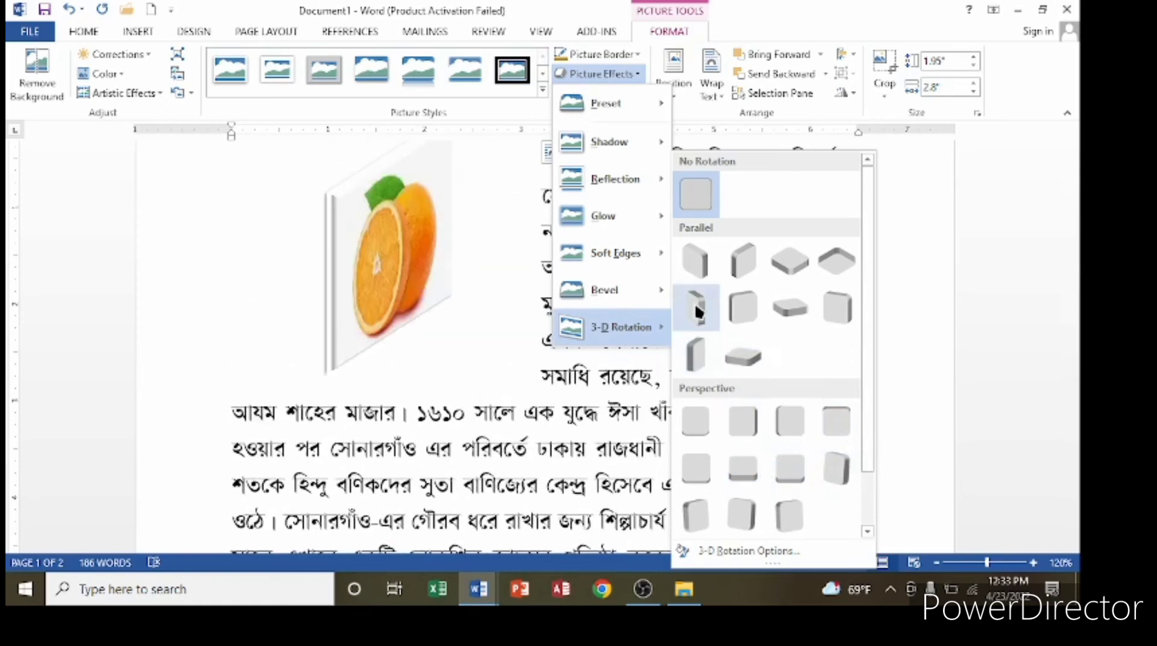
{"action": "left_click", "coordinate": [706, 354]}
{"action": "scroll", "coordinate": [708, 354], "scroll_direction": "up", "scroll_amount": 3}
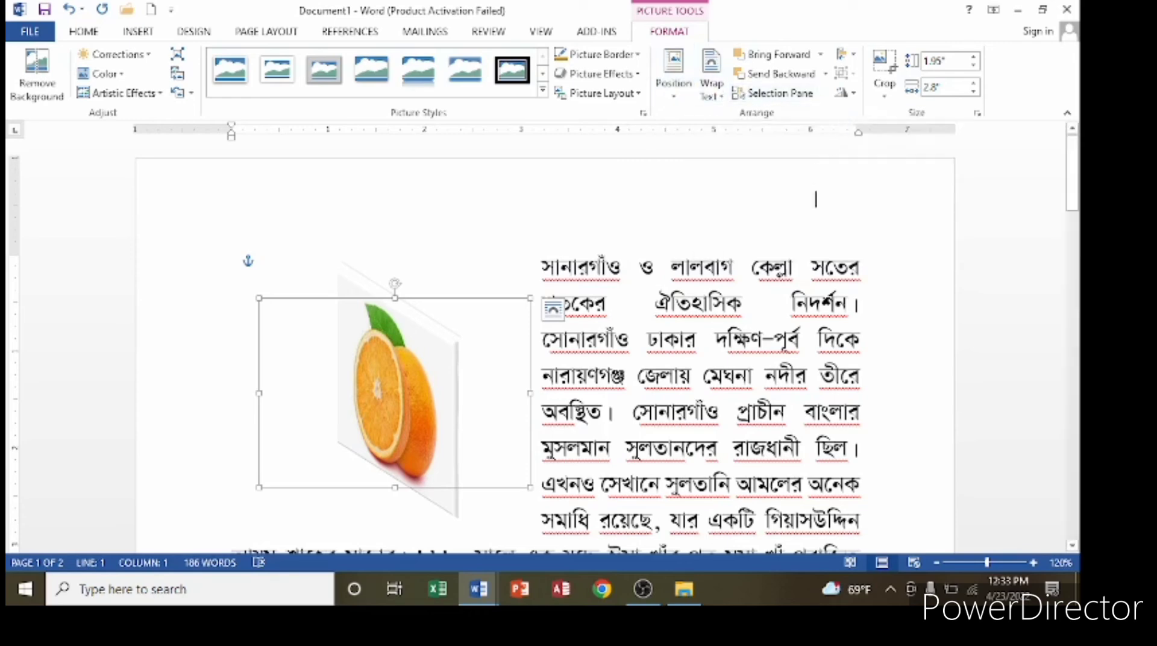
Enlarge the vase picture proportionally to a height of 2.6"
{"action": "scroll", "coordinate": [838, 179], "scroll_direction": "down", "scroll_amount": 10}
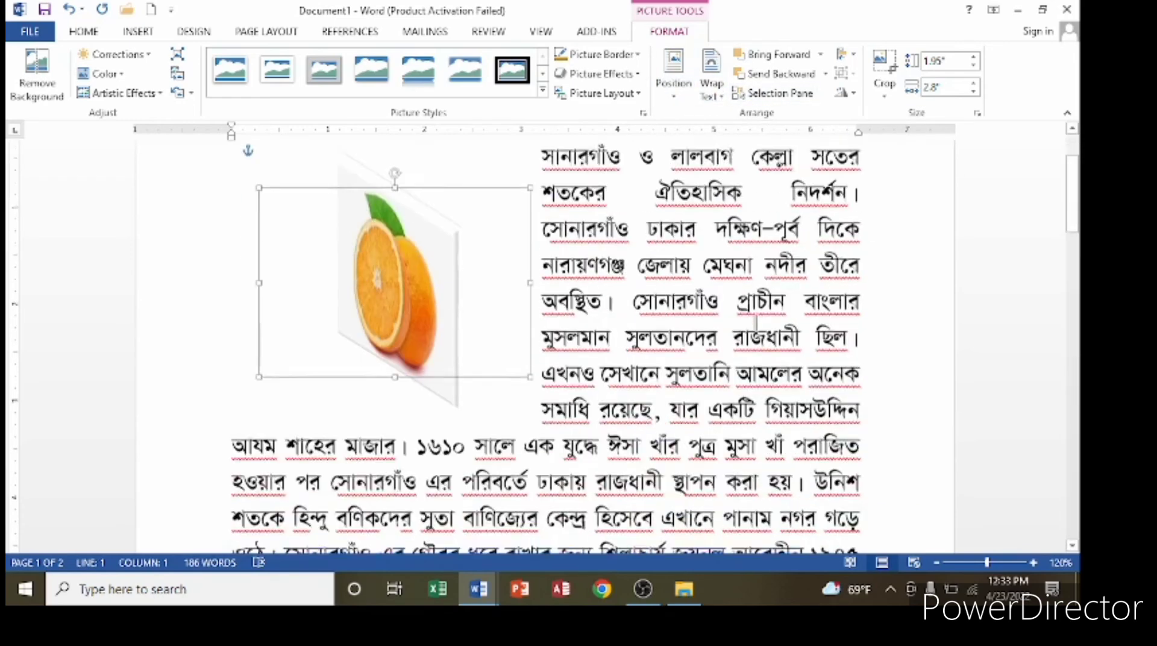
{"action": "left_click", "coordinate": [770, 414]}
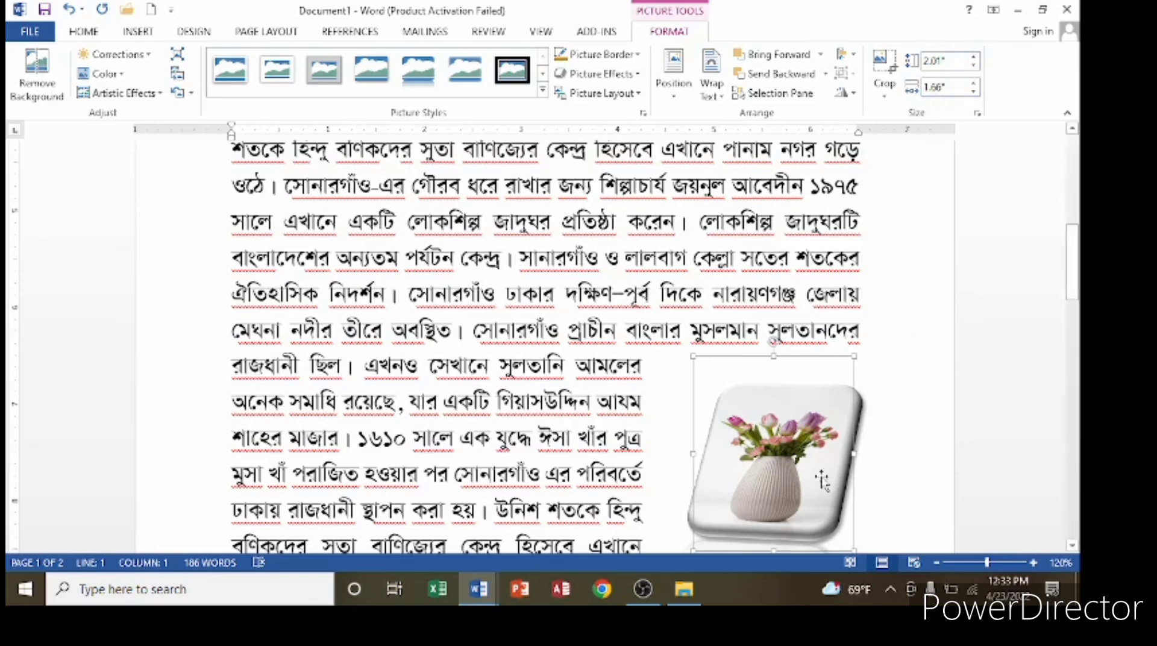
{"action": "scroll", "coordinate": [823, 479], "scroll_direction": "down", "scroll_amount": 2}
{"action": "left_click", "coordinate": [974, 60]}
{"action": "left_click", "coordinate": [974, 60]}
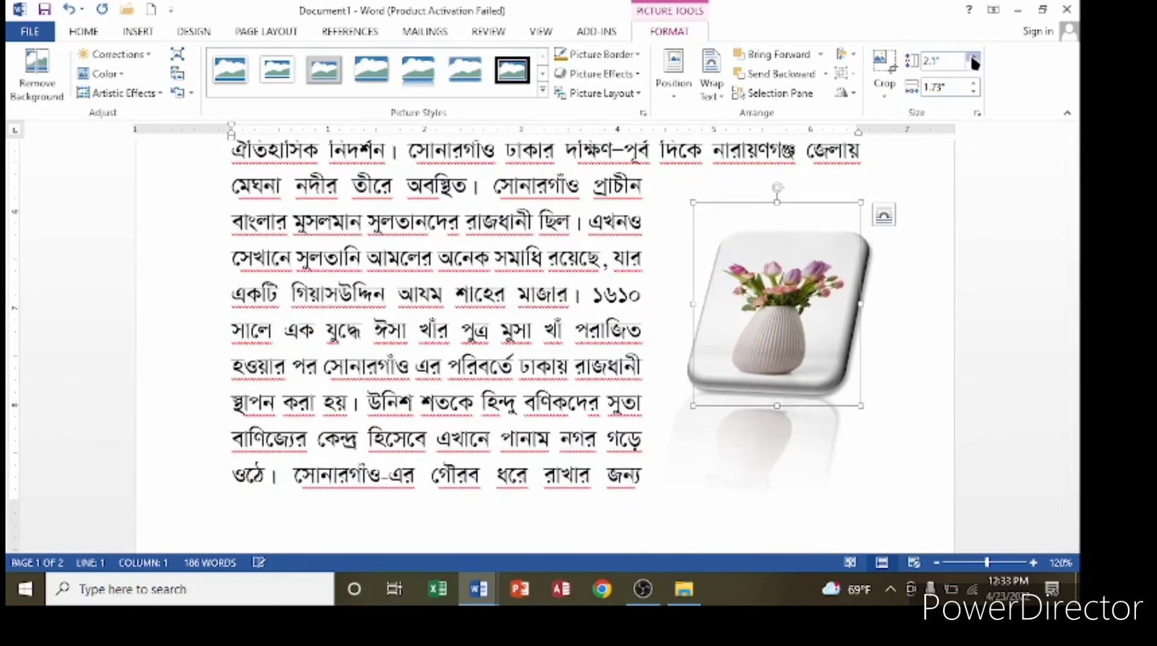
{"action": "left_click", "coordinate": [974, 60]}
{"action": "left_click", "coordinate": [974, 60]}
{"action": "left_click", "coordinate": [974, 60]}
{"action": "left_click", "coordinate": [974, 60]}
{"action": "left_click", "coordinate": [975, 60]}
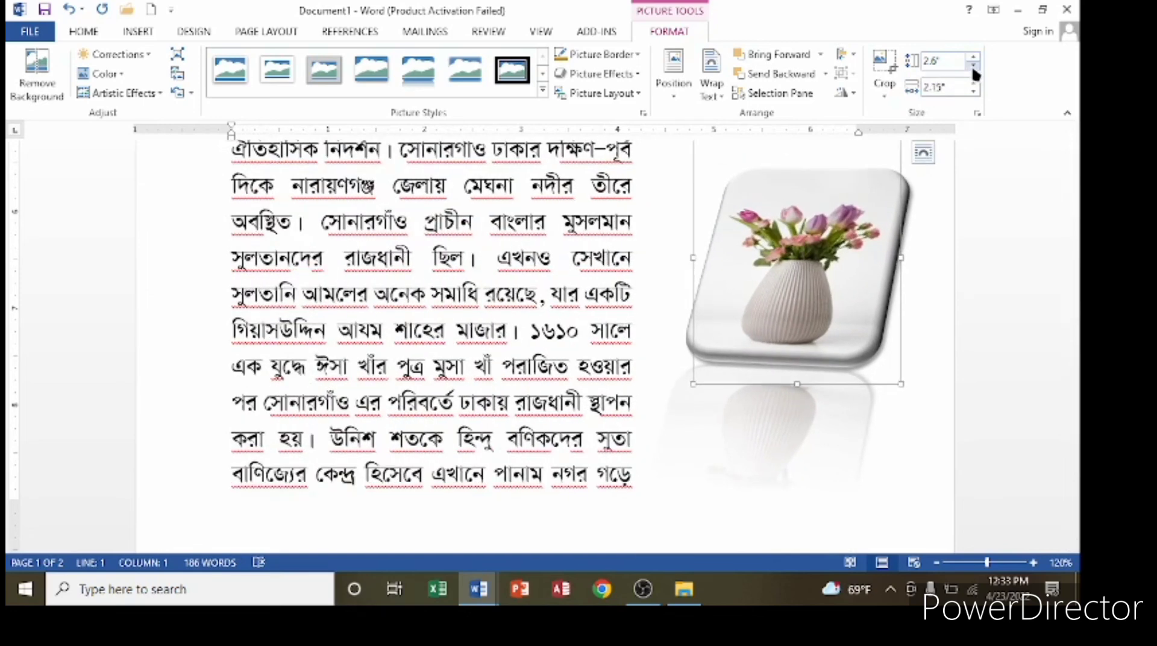
Shrink the vase picture proportionally to a height of 2"
{"action": "left_click", "coordinate": [973, 66]}
{"action": "left_click", "coordinate": [973, 66]}
{"action": "left_click", "coordinate": [973, 67]}
{"action": "left_click", "coordinate": [973, 66]}
{"action": "left_click", "coordinate": [973, 66]}
{"action": "left_click", "coordinate": [973, 66]}
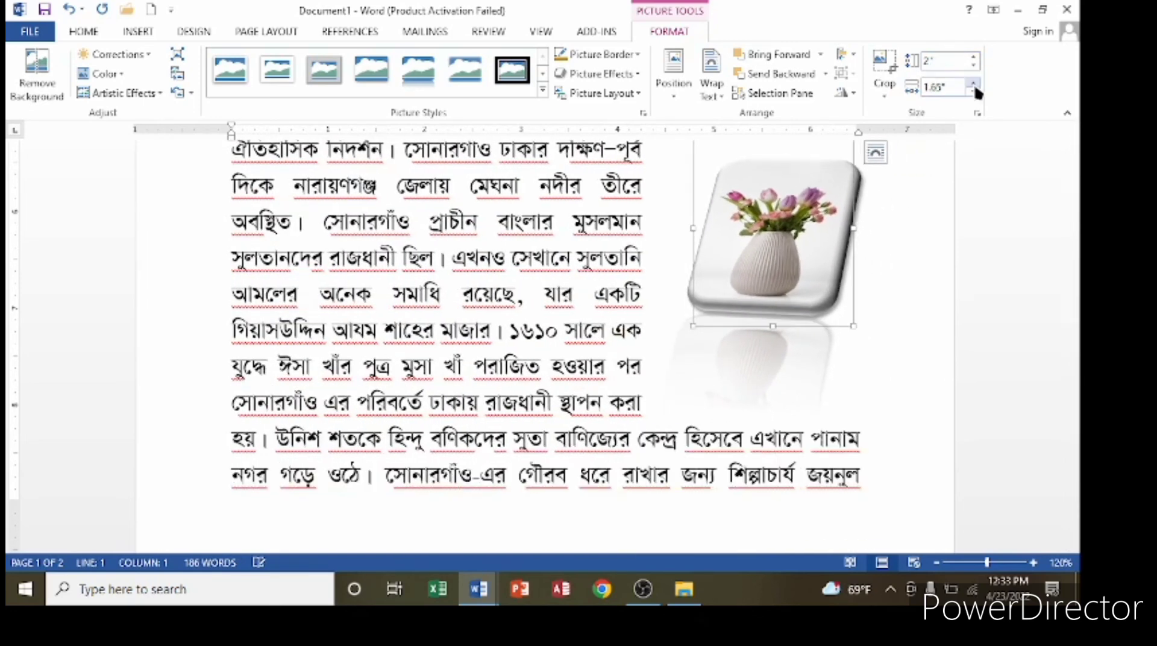
Enlarge the vase picture proportionally to a width of 2.1"
{"action": "left_click", "coordinate": [973, 84]}
{"action": "left_click", "coordinate": [973, 83]}
{"action": "left_click", "coordinate": [973, 84]}
{"action": "left_click", "coordinate": [973, 84]}
{"action": "left_click", "coordinate": [973, 84]}
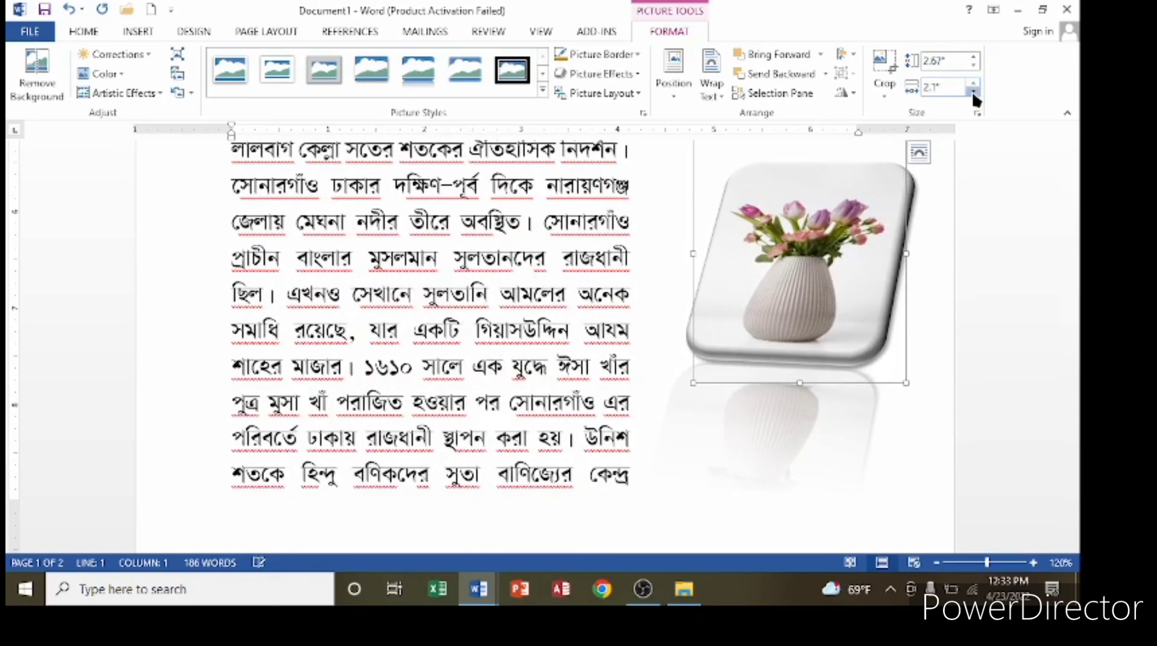
Reduce the vase picture's width to 1.9" and stretch it from its corner to about 2.73" high by 2.25" wide
{"action": "left_click", "coordinate": [973, 92]}
{"action": "left_click", "coordinate": [973, 91]}
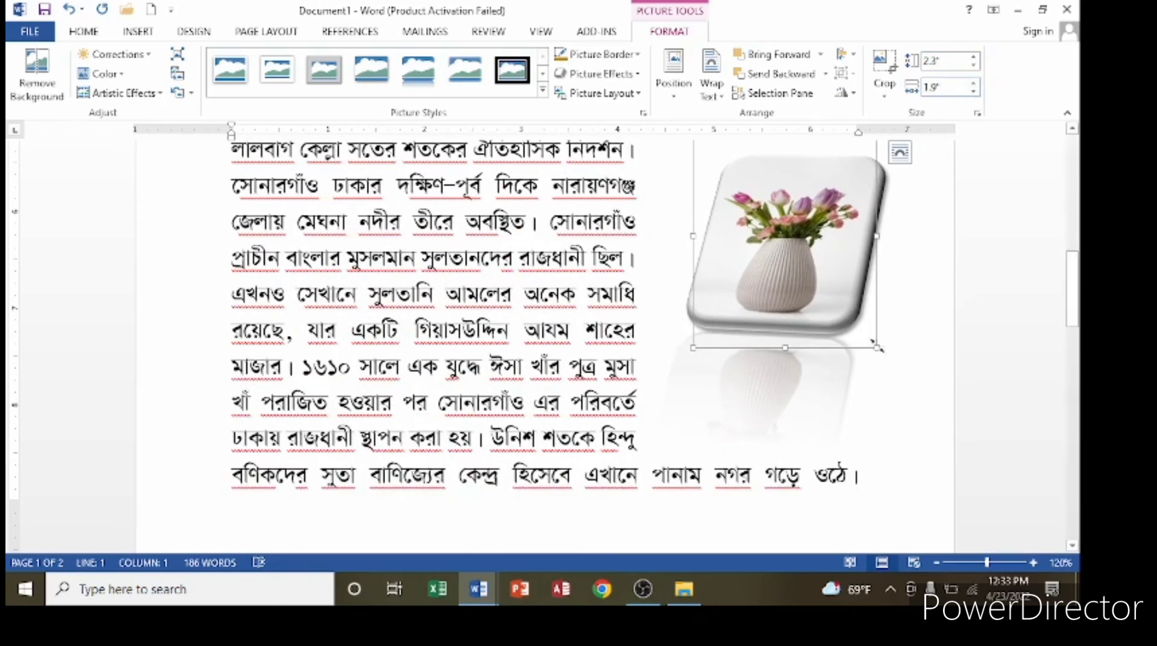
{"action": "left_click_drag", "start_coordinate": [878, 347], "coordinate": [899, 389]}
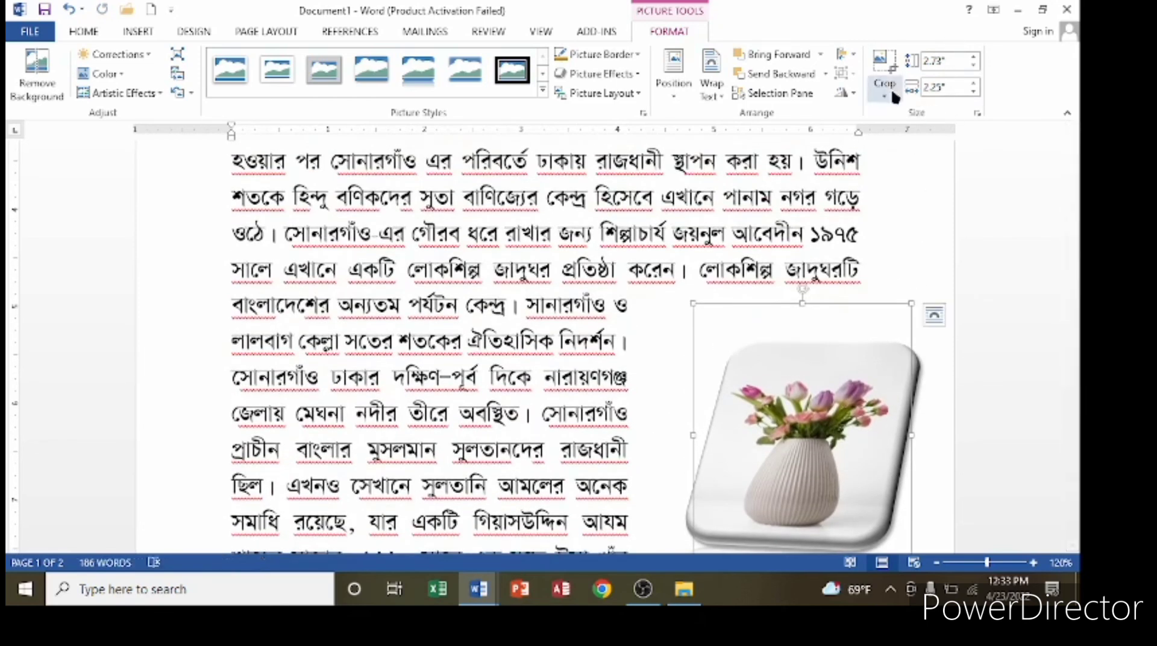
Crop the vase picture from its top and bottom edges to a height of about 1.89"
{"action": "scroll", "coordinate": [875, 259], "scroll_direction": "down", "scroll_amount": 3}
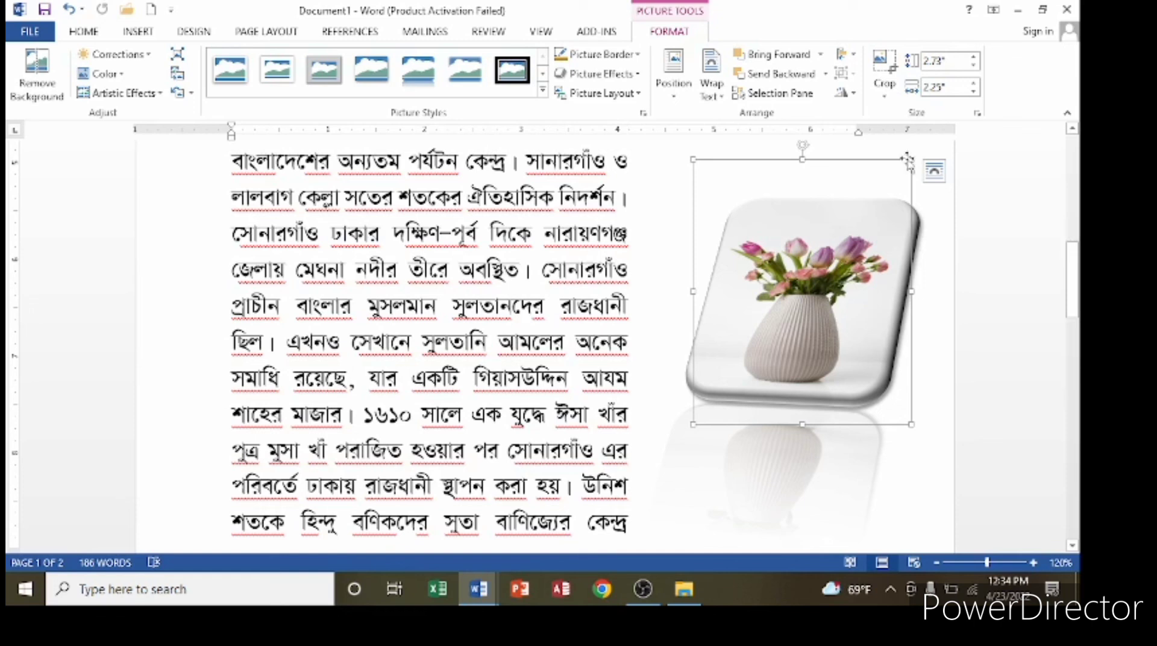
{"action": "left_click", "coordinate": [882, 66]}
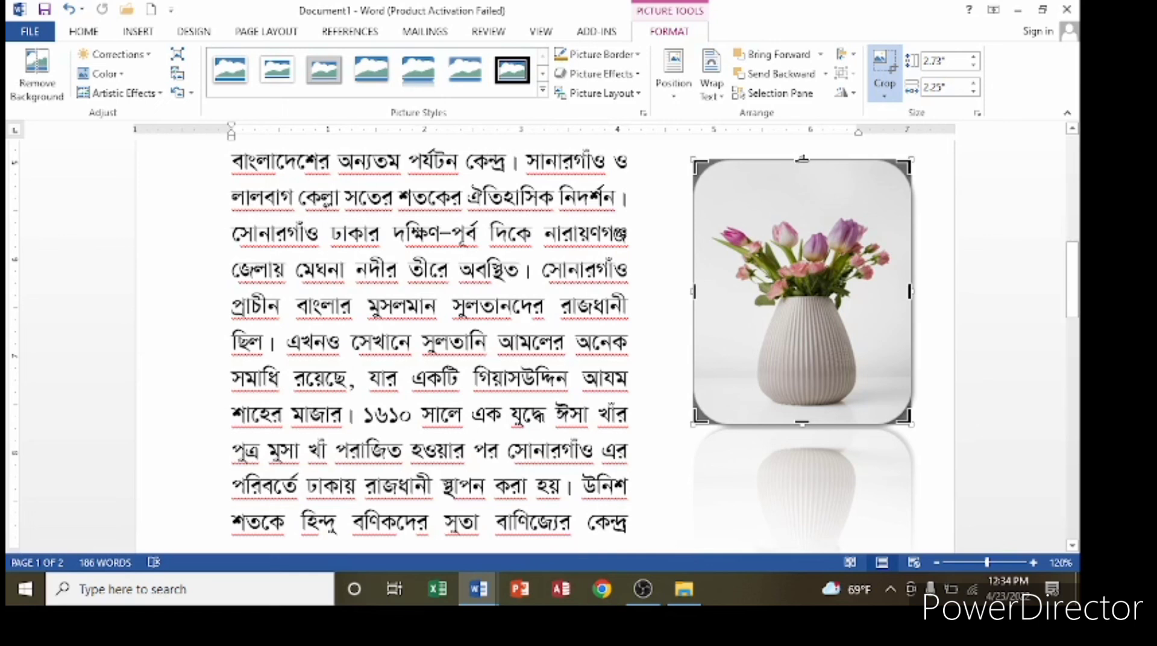
{"action": "left_click_drag", "start_coordinate": [801, 162], "coordinate": [811, 217]}
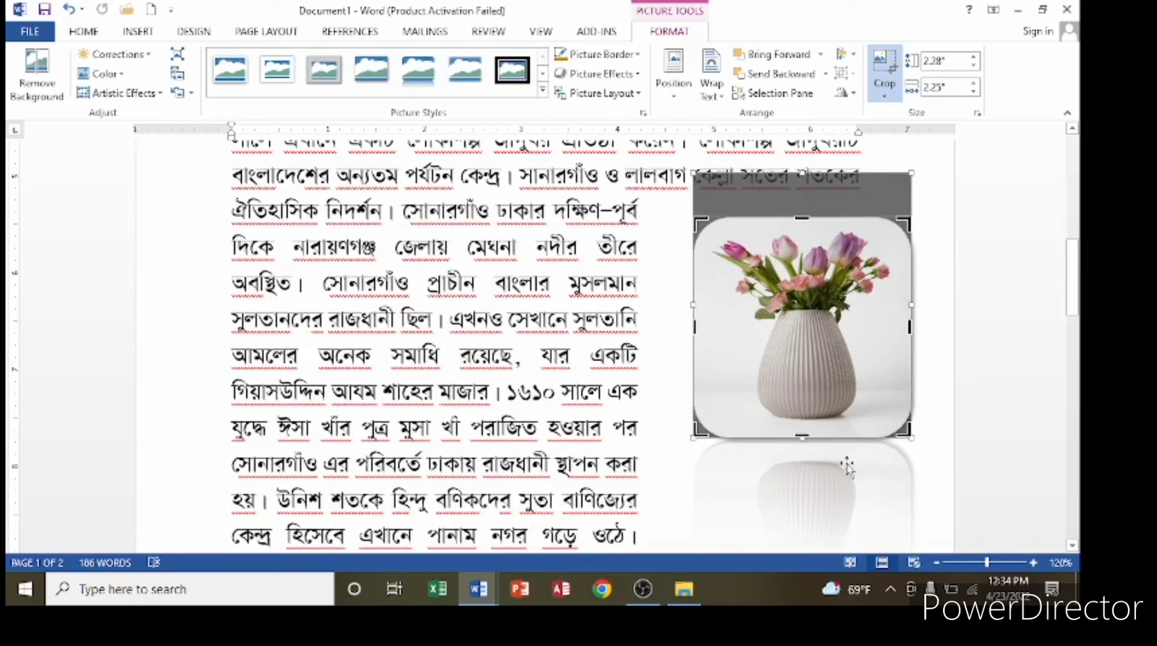
{"action": "left_click_drag", "start_coordinate": [802, 435], "coordinate": [804, 400]}
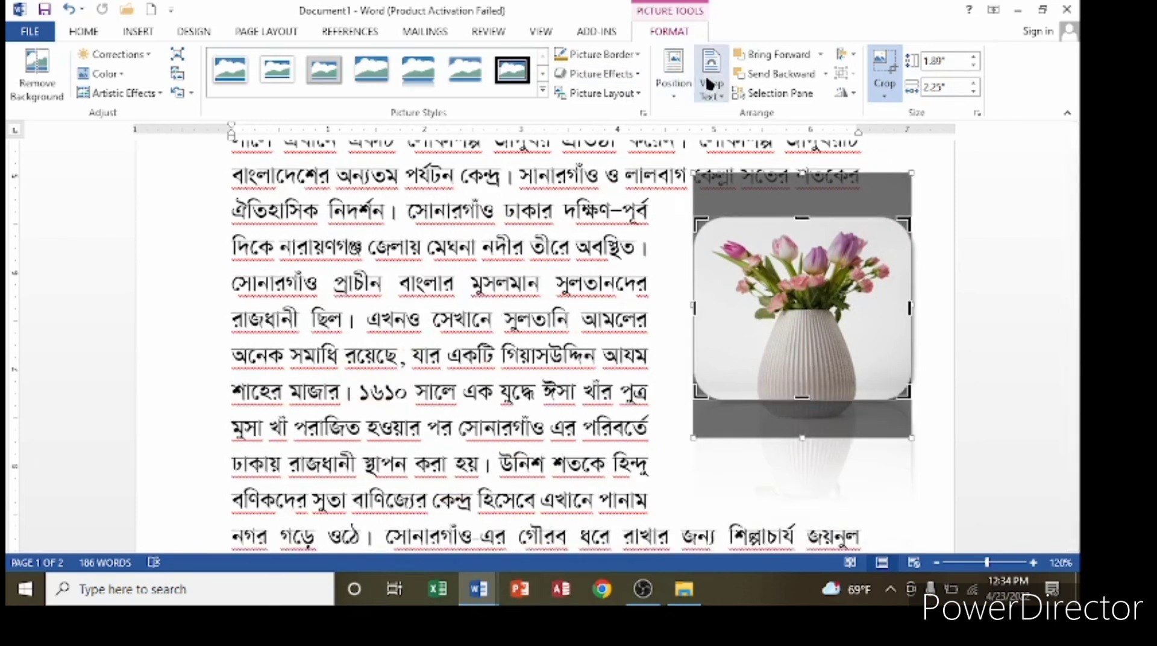
{"action": "left_click", "coordinate": [886, 68]}
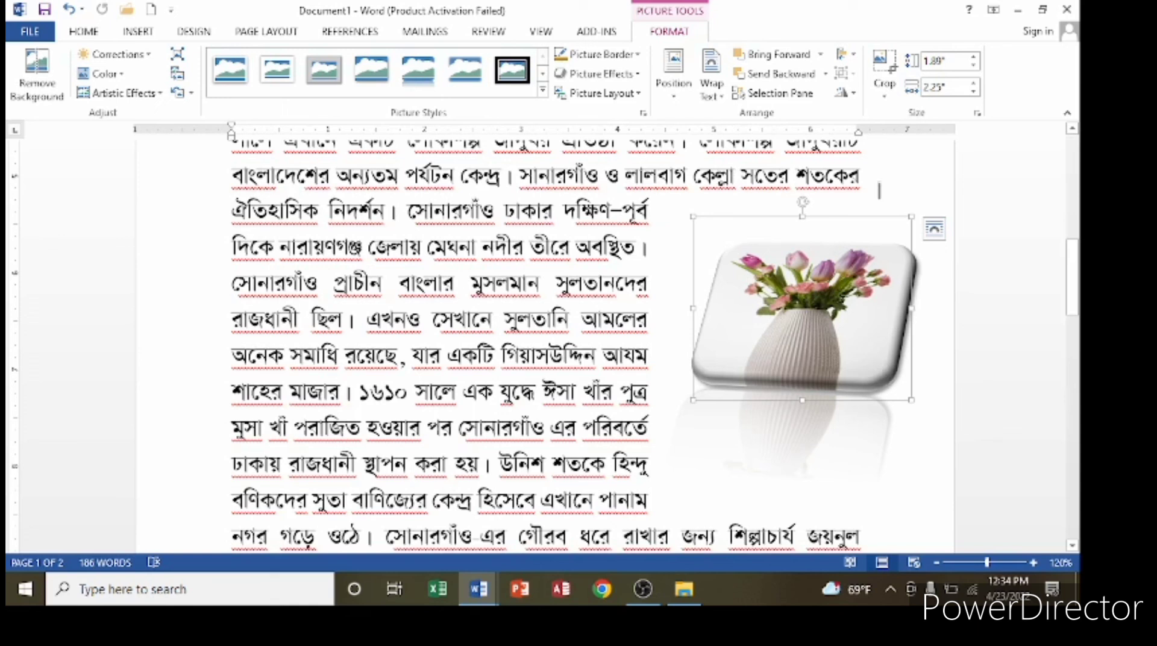
Crop the vase picture further from its right side and lower-left corner to about 1.09" high by 1.76" wide, and deselect it
{"action": "left_click", "coordinate": [883, 67]}
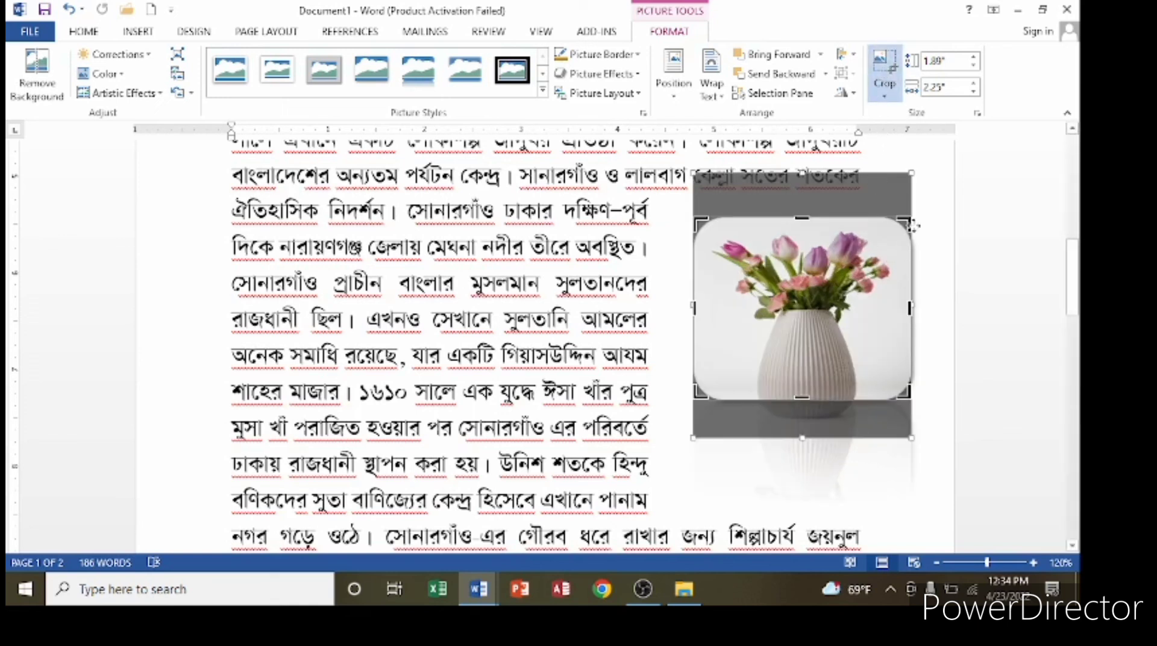
{"action": "mouse_move", "coordinate": [903, 224]}
{"action": "left_mouse_down"}
{"action": "mouse_move", "coordinate": [762, 314]}
{"action": "mouse_move", "coordinate": [886, 253]}
{"action": "mouse_move", "coordinate": [801, 295]}
{"action": "mouse_move", "coordinate": [871, 260]}
{"action": "mouse_move", "coordinate": [887, 218]}
{"action": "left_mouse_up"}
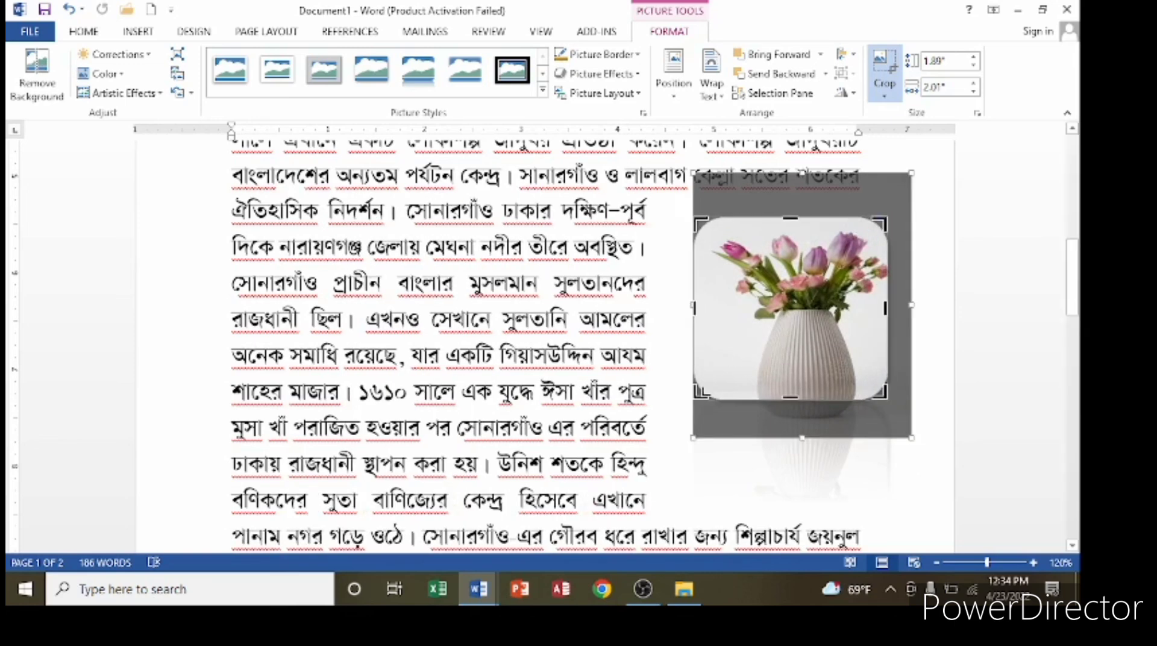
{"action": "left_click_drag", "start_coordinate": [700, 393], "coordinate": [718, 323]}
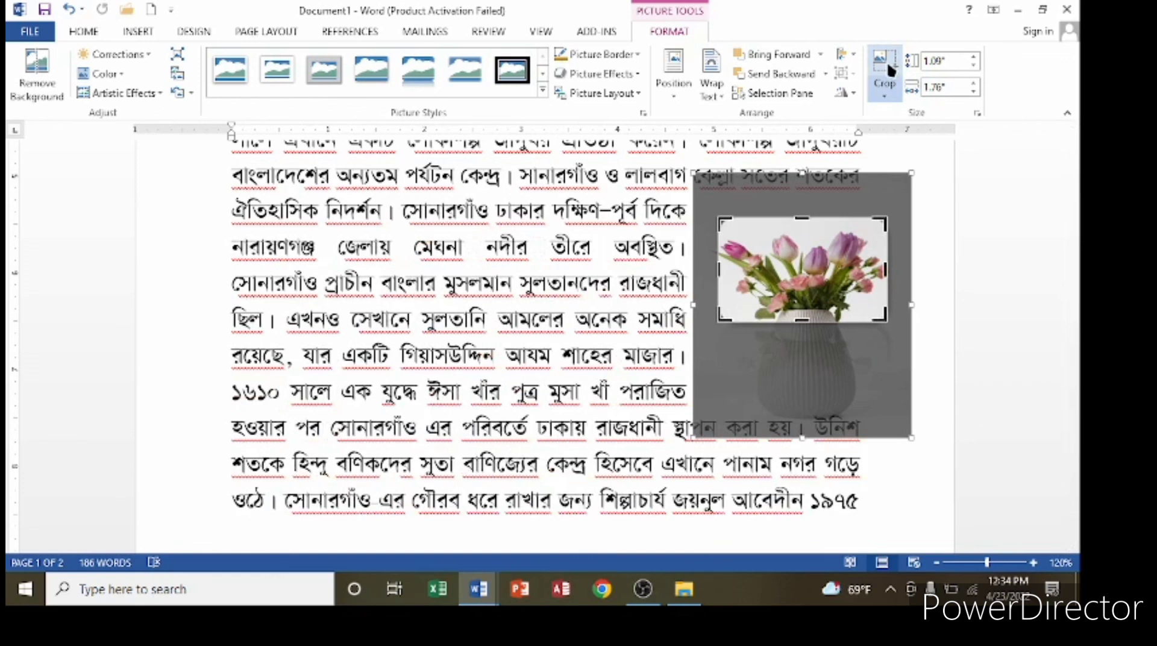
{"action": "left_click", "coordinate": [886, 62]}
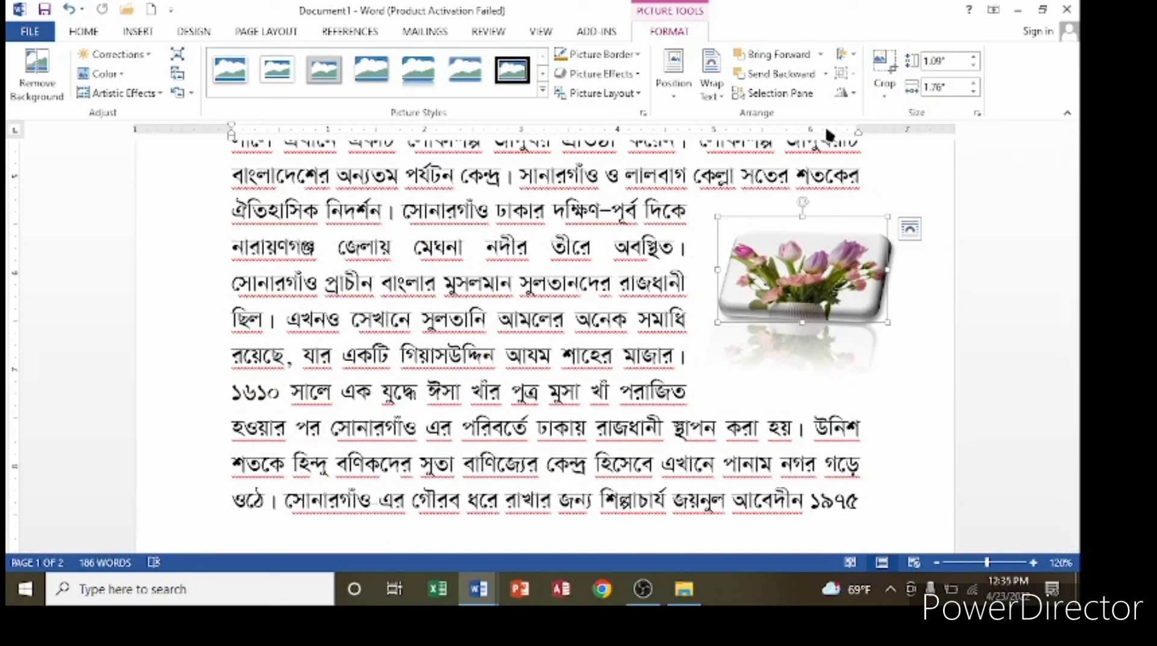
{"action": "left_click", "coordinate": [339, 306]}
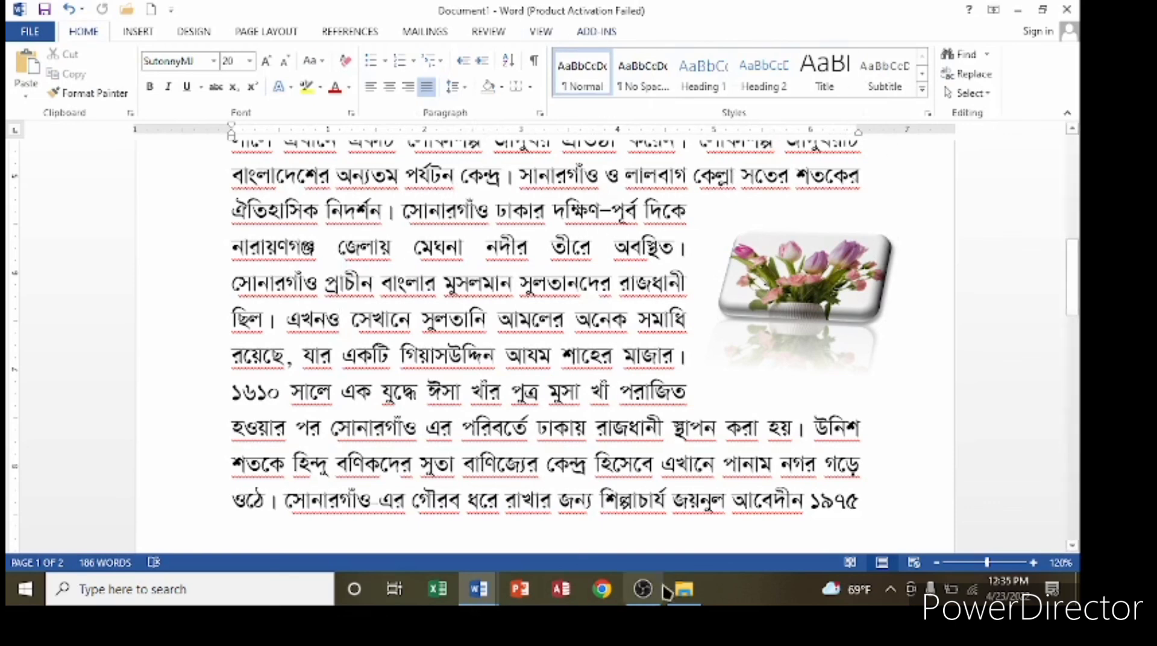
{"action": "left_click", "coordinate": [649, 598]}
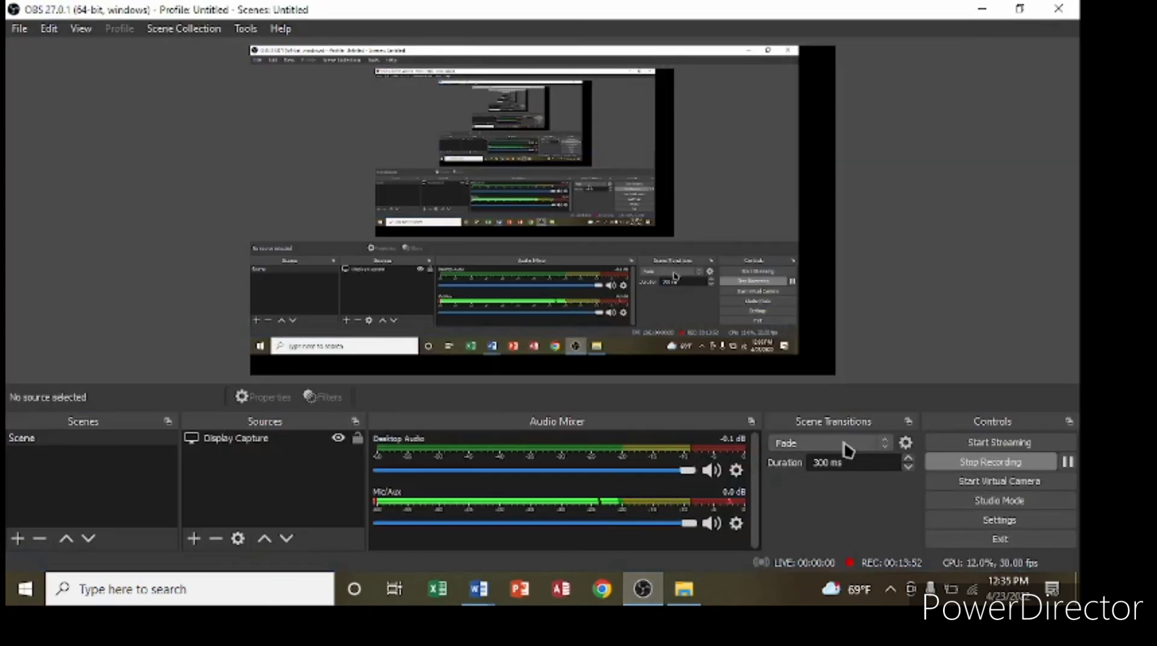
{"action": "left_click", "coordinate": [1012, 468]}
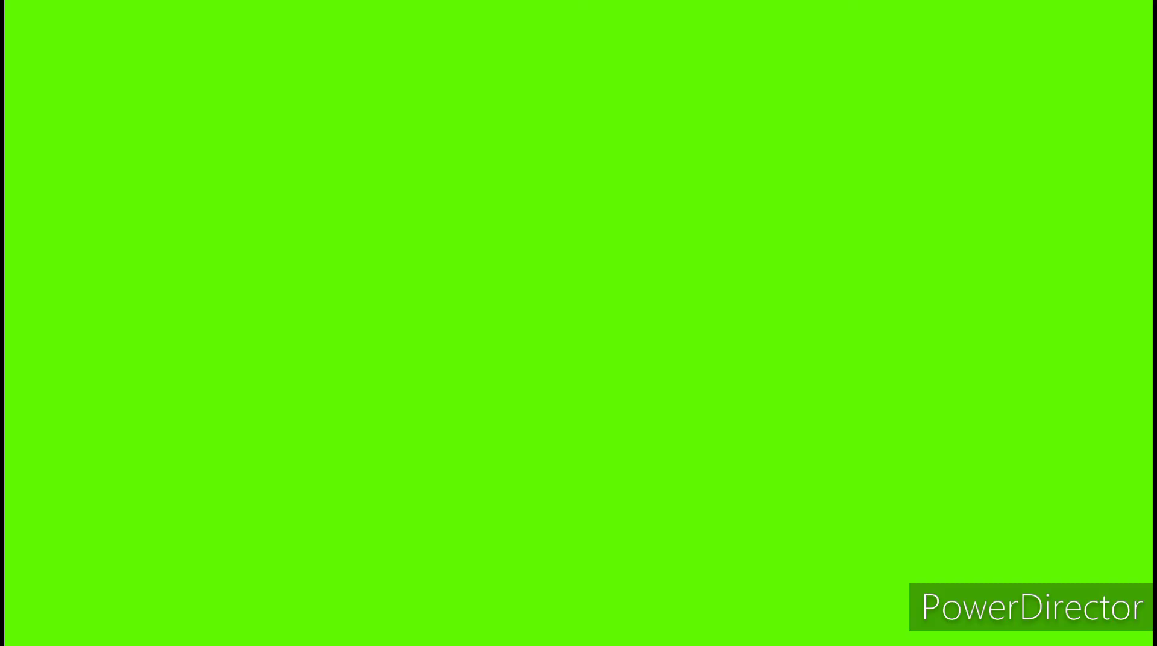